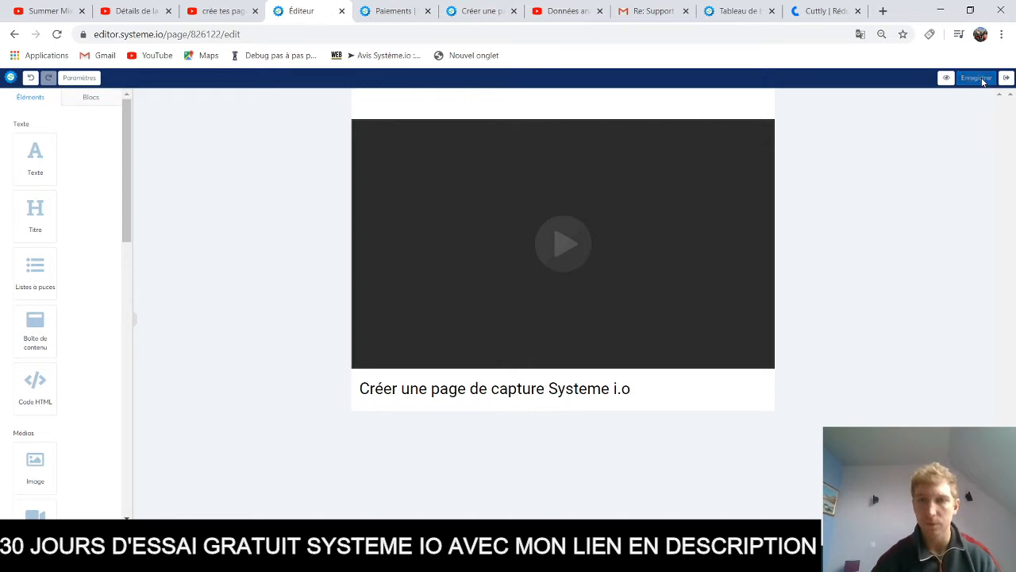
# Exit the page editor and expand the "CREE TON ROBOT MESSENGER" module in the course curriculum to view its lessons
pyautogui.click(1007, 79)
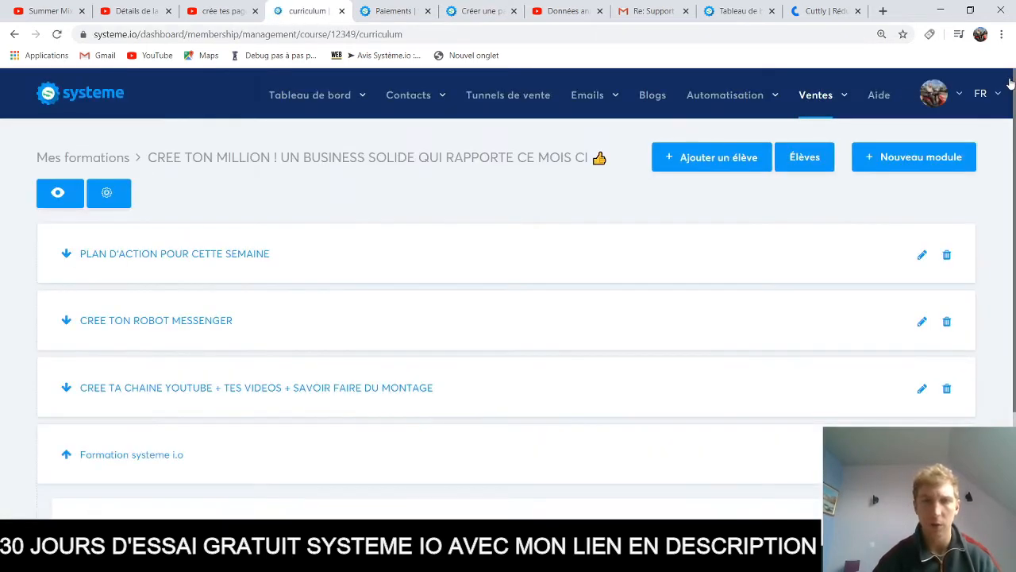
pyautogui.scroll(-3, 1014, 237)
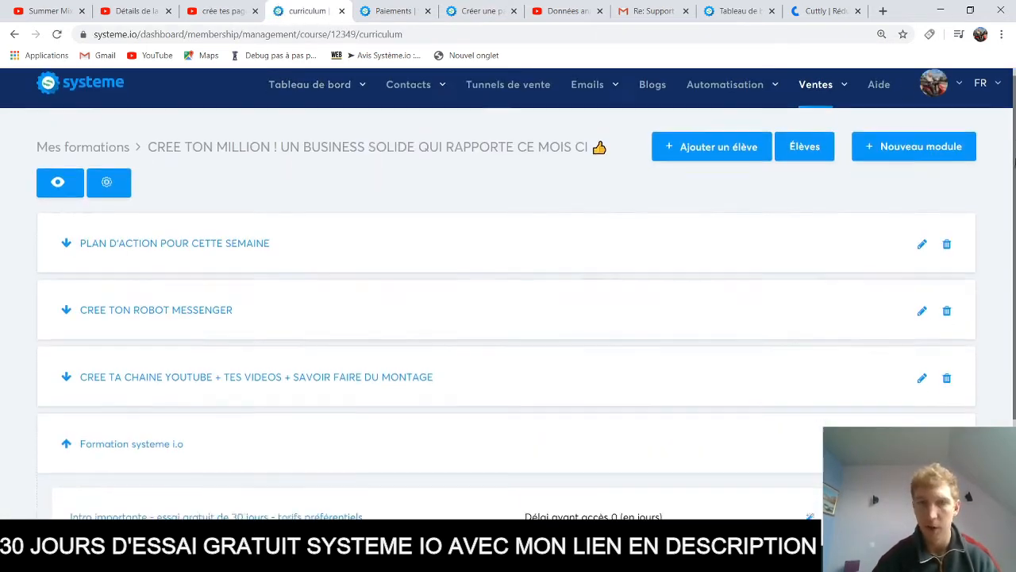
pyautogui.moveTo(1015, 236); pyautogui.dragTo(1015, 180)
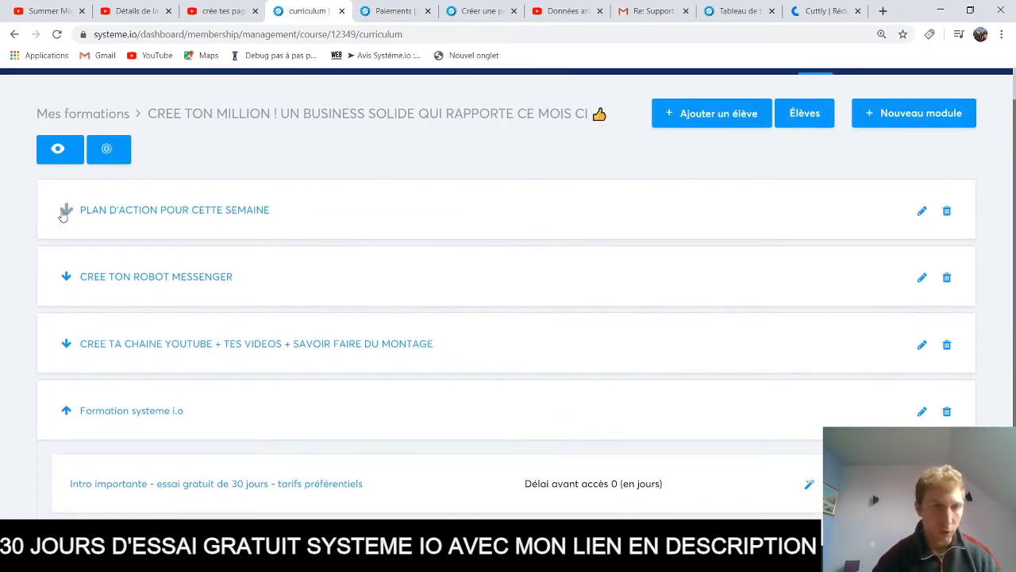
pyautogui.click(65, 277)
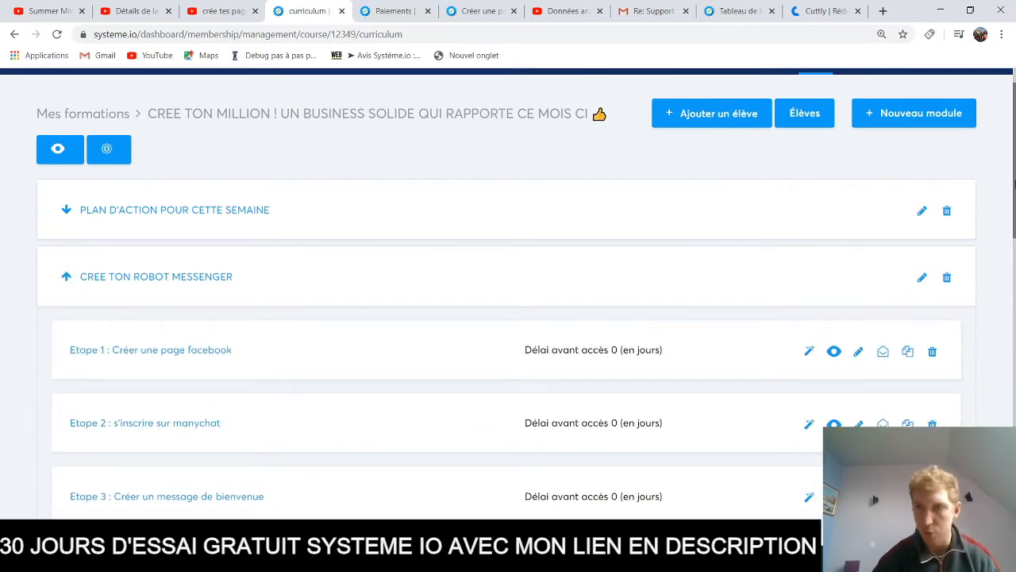
pyautogui.moveTo(1015, 183)
pyautogui.mouseDown()
pyautogui.moveTo(1015, 197)
pyautogui.moveTo(1010, 160)
pyautogui.moveTo(1013, 192)
pyautogui.moveTo(1012, 170)
pyautogui.mouseUp()
pyautogui.moveTo(181, 176); pyautogui.dragTo(608, 175)
pyautogui.click(512, 213)
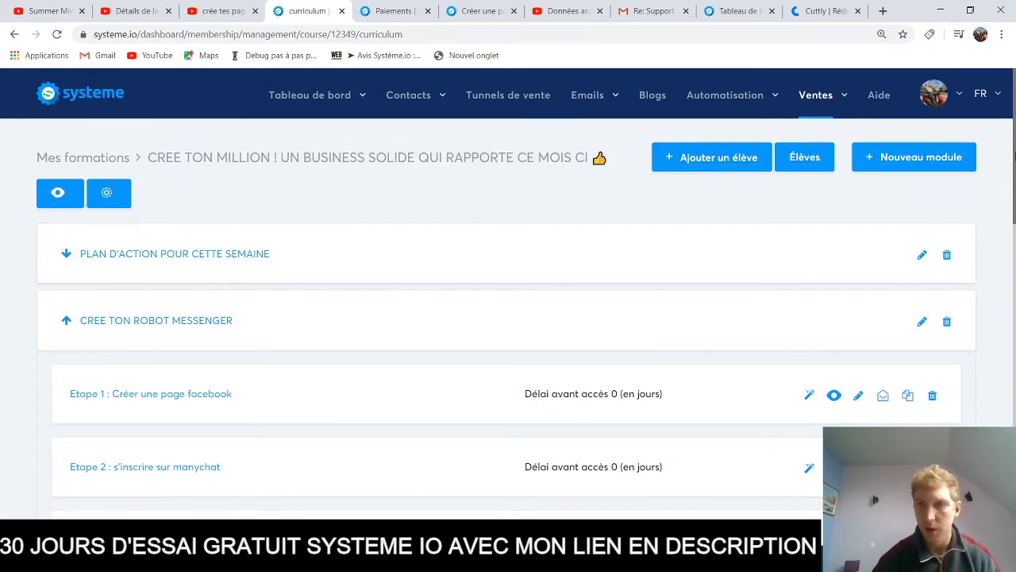
pyautogui.scroll(-1, 894, 188)
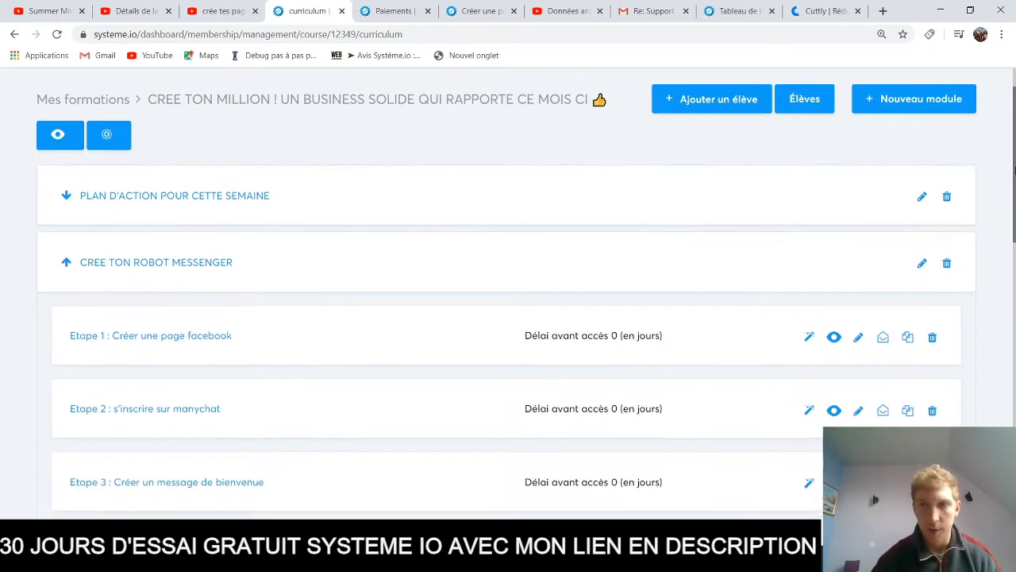
pyautogui.click(121, 196)
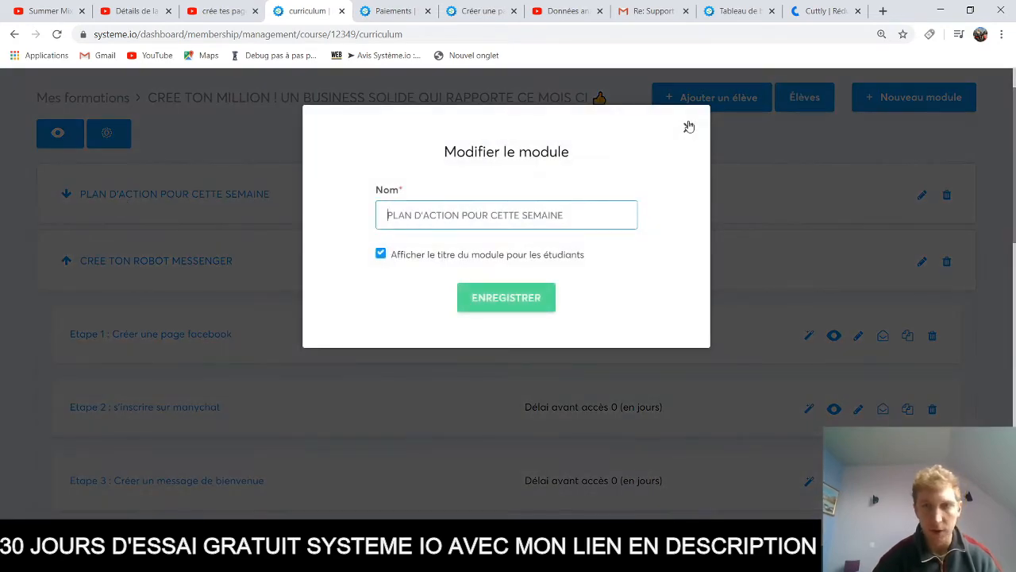
pyautogui.click(688, 127)
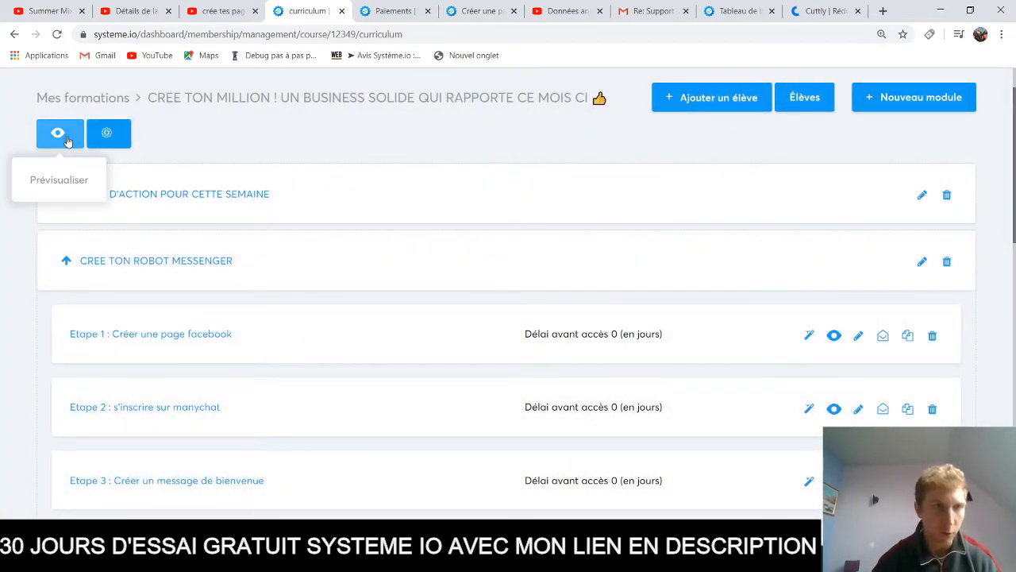
# Preview the "CREE TON MILLION !" course as students see it and look through its modules and lessons
pyautogui.click(64, 137)
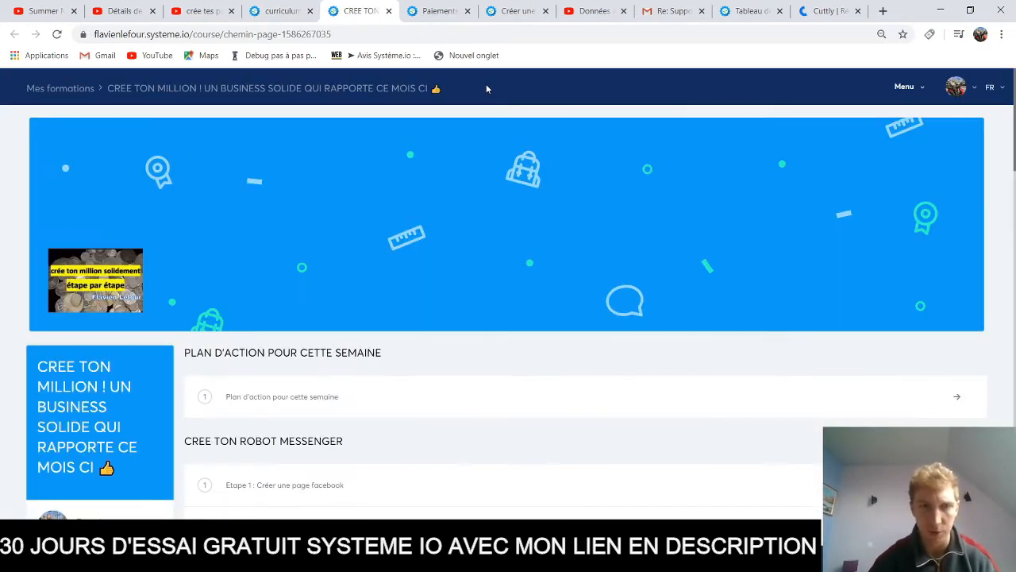
pyautogui.scroll(-1, 509, 317)
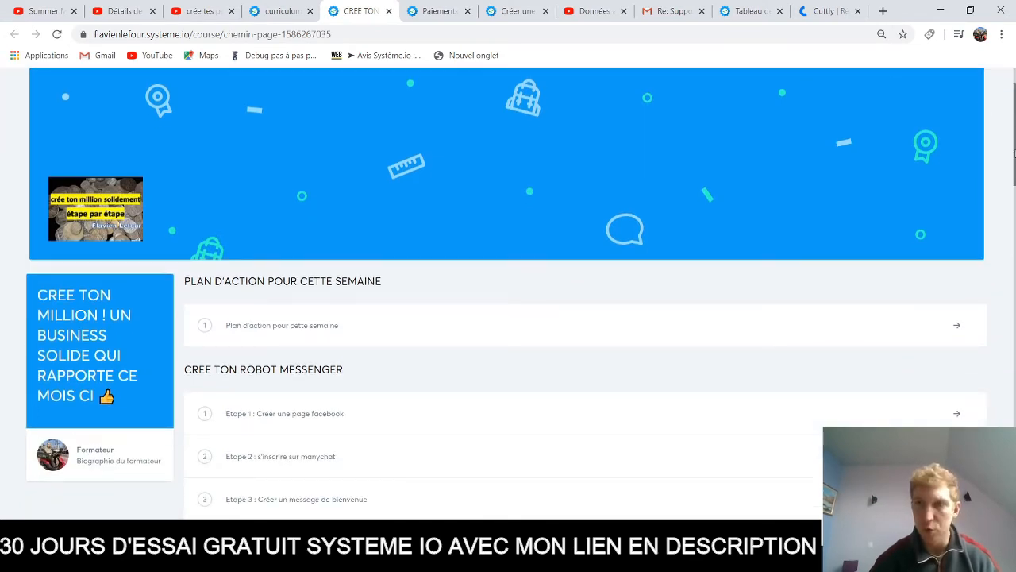
pyautogui.scroll(1, 508, 318)
pyautogui.moveTo(1015, 128); pyautogui.dragTo(1014, 270)
pyautogui.moveTo(236, 173); pyautogui.dragTo(596, 194)
pyautogui.click(601, 196)
pyautogui.moveTo(1014, 248); pyautogui.dragTo(1003, 128)
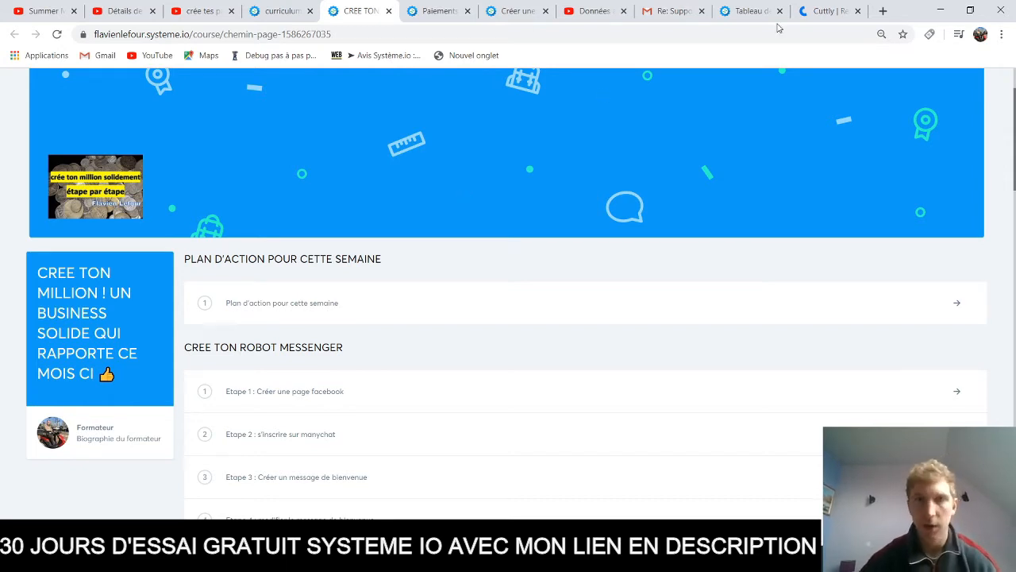
# Switch to the open payments list and review the amounts and offers on page 2
pyautogui.click(444, 11)
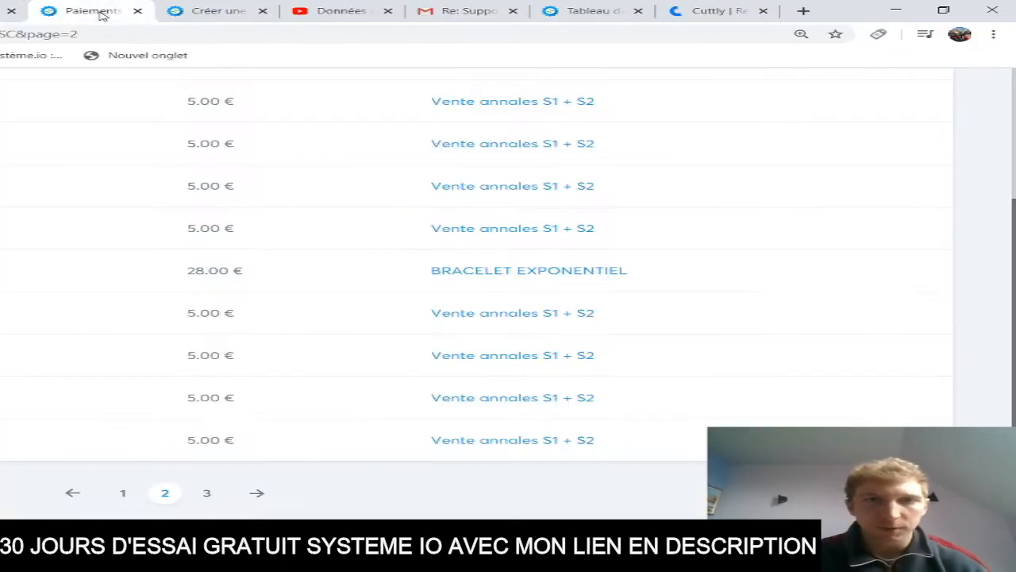
pyautogui.click(1, 15)
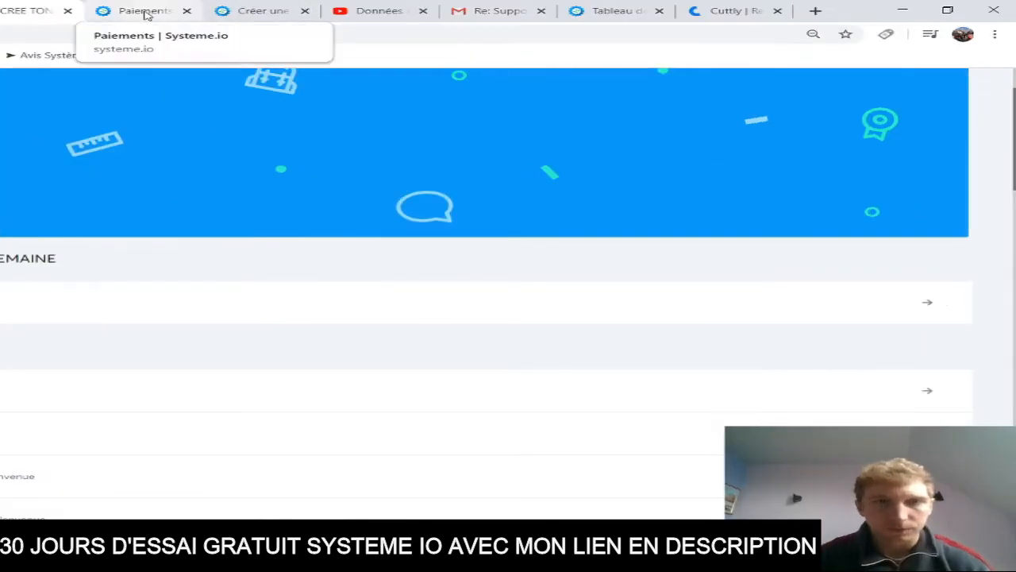
pyautogui.click(146, 13)
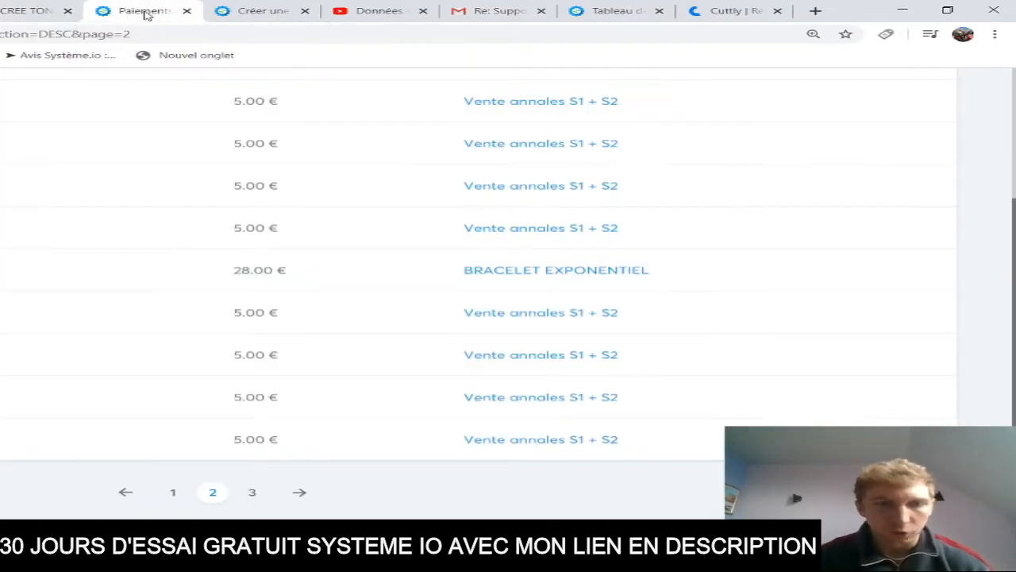
pyautogui.scroll(5, 476, 317)
pyautogui.scroll(1, 508, 291)
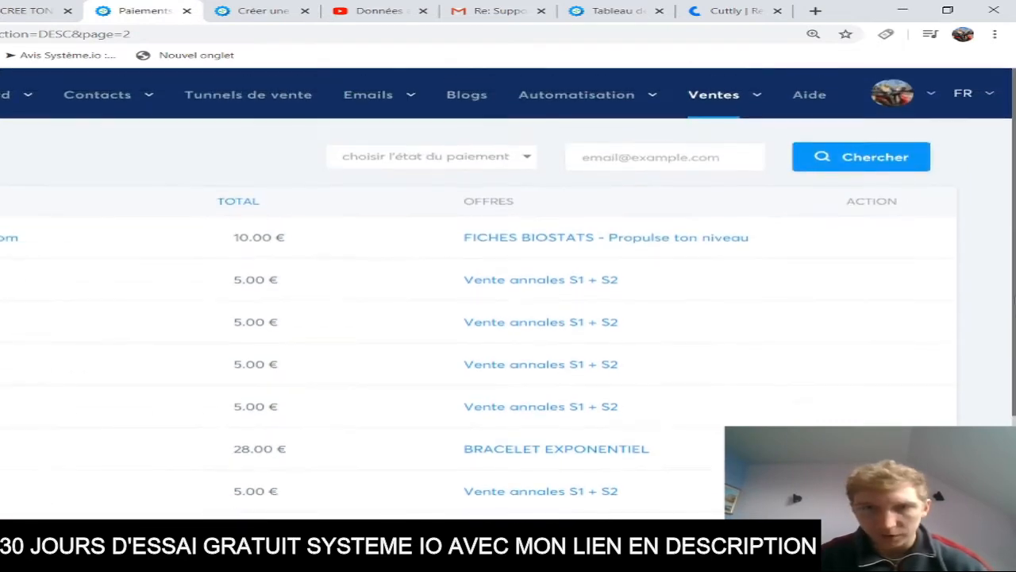
pyautogui.scroll(-2, 508, 293)
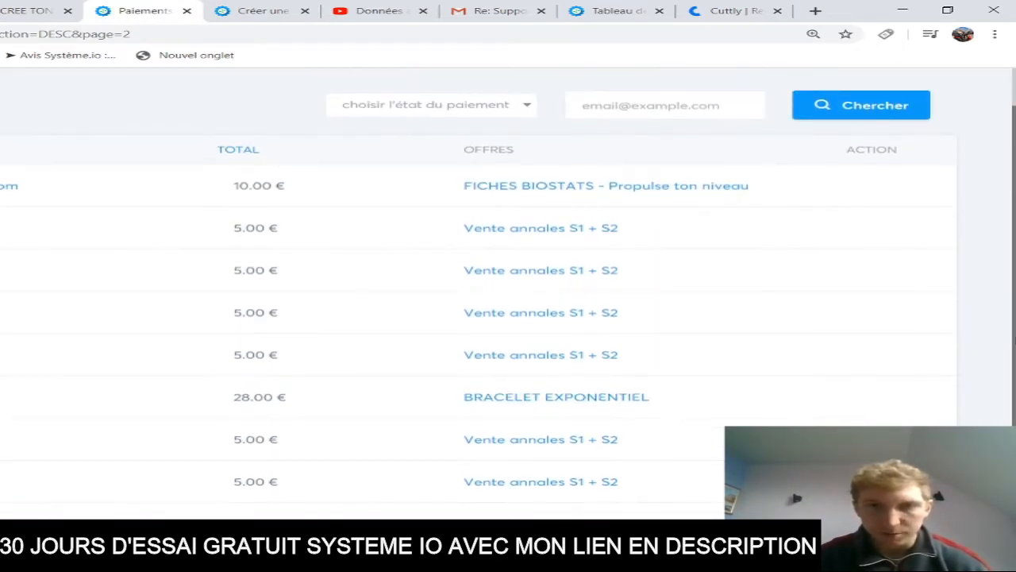
pyautogui.scroll(-2, 509, 294)
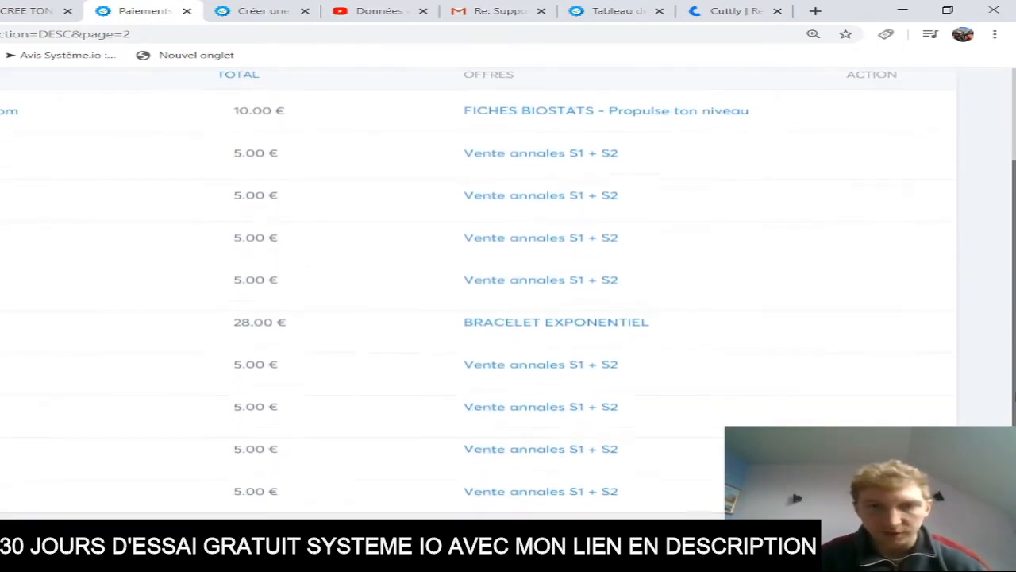
pyautogui.scroll(-1, 508, 294)
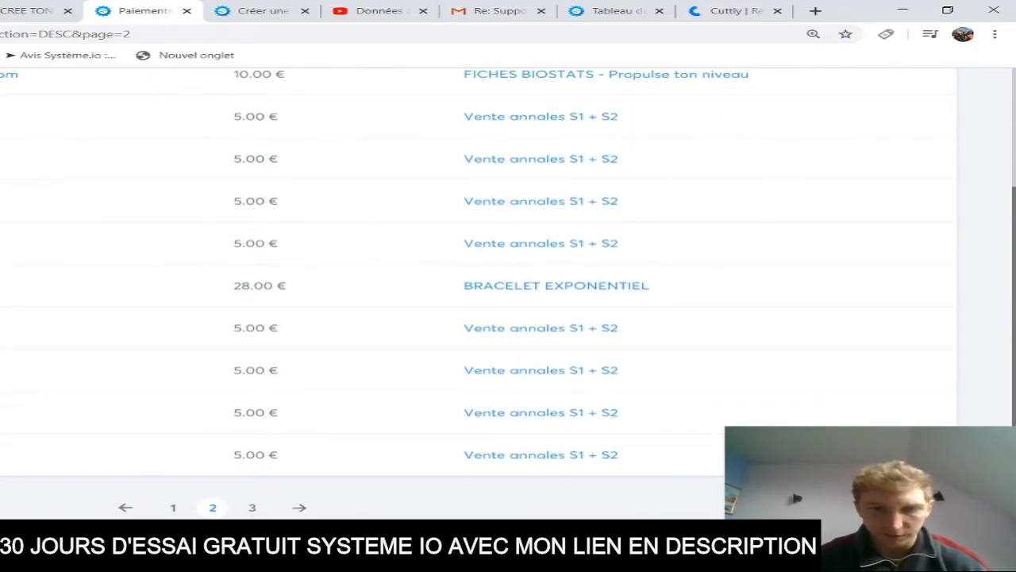
# Go to page 1 of the payments and look through the sales listed there
pyautogui.click(173, 507)
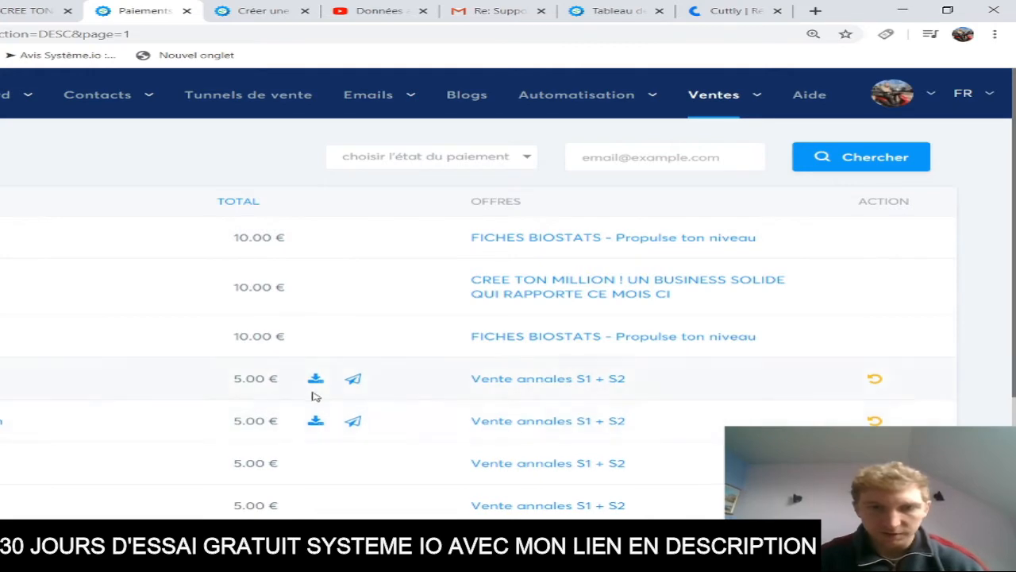
pyautogui.scroll(-1, 508, 289)
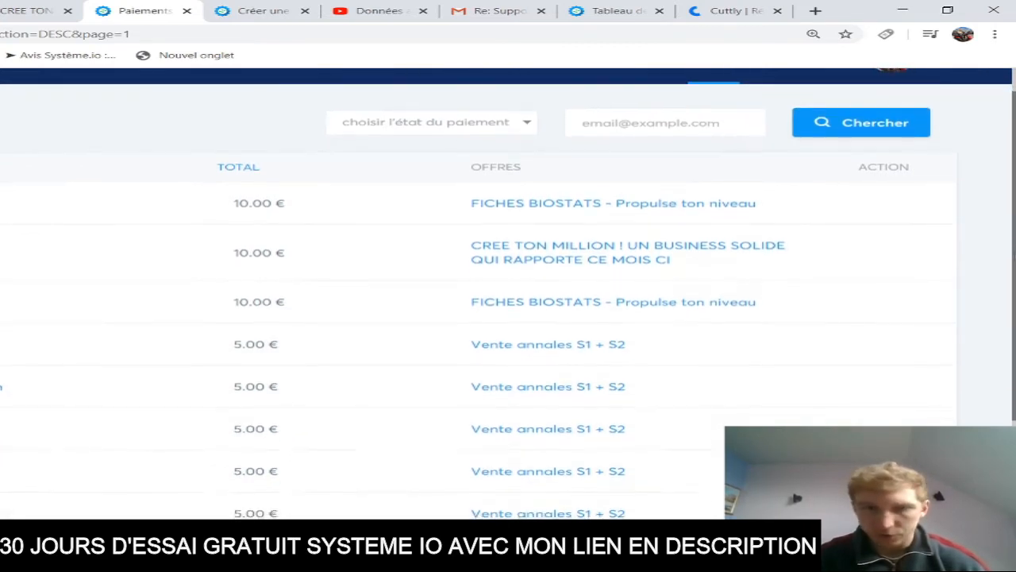
pyautogui.scroll(-1, 509, 289)
pyautogui.scroll(-1, 508, 289)
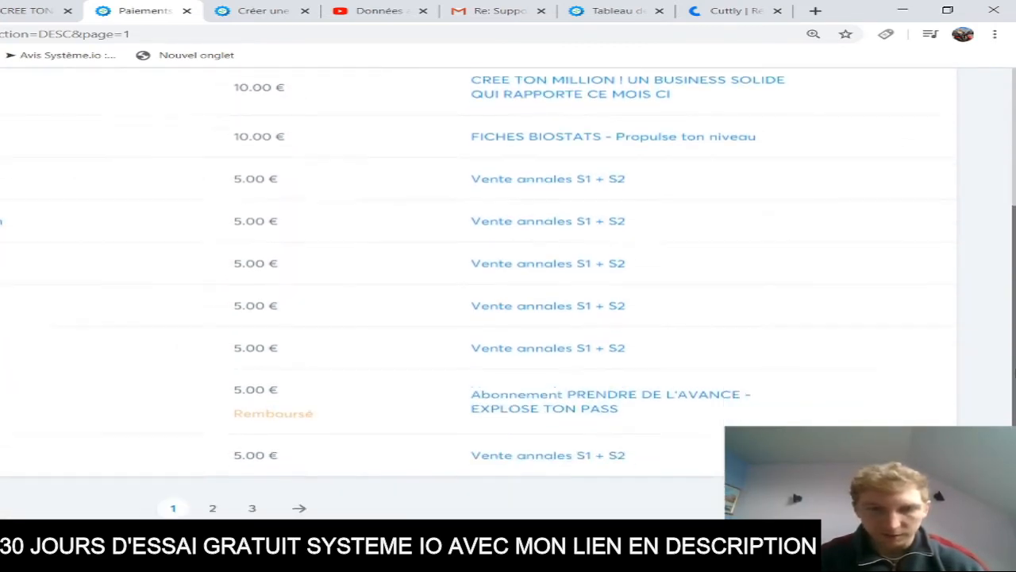
pyautogui.scroll(2, 508, 289)
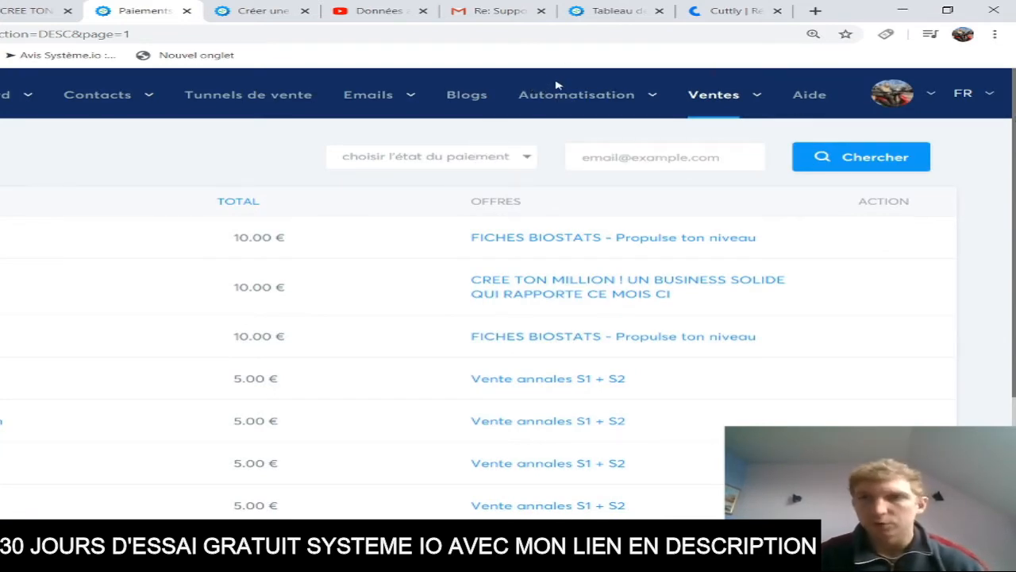
# Open the "Mes formations" course list and start creating a new course
pyautogui.moveTo(715, 112)
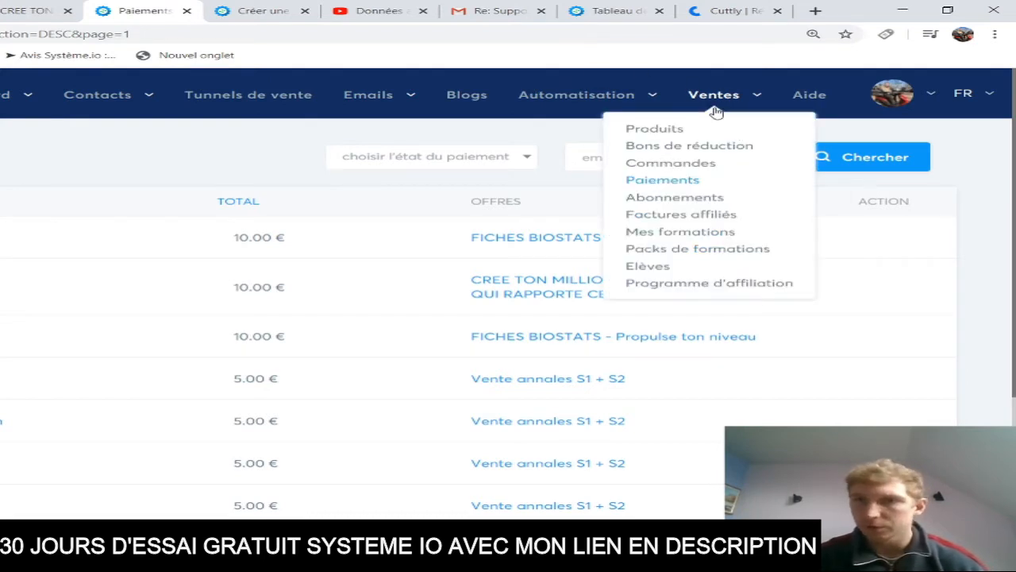
pyautogui.moveTo(696, 96)
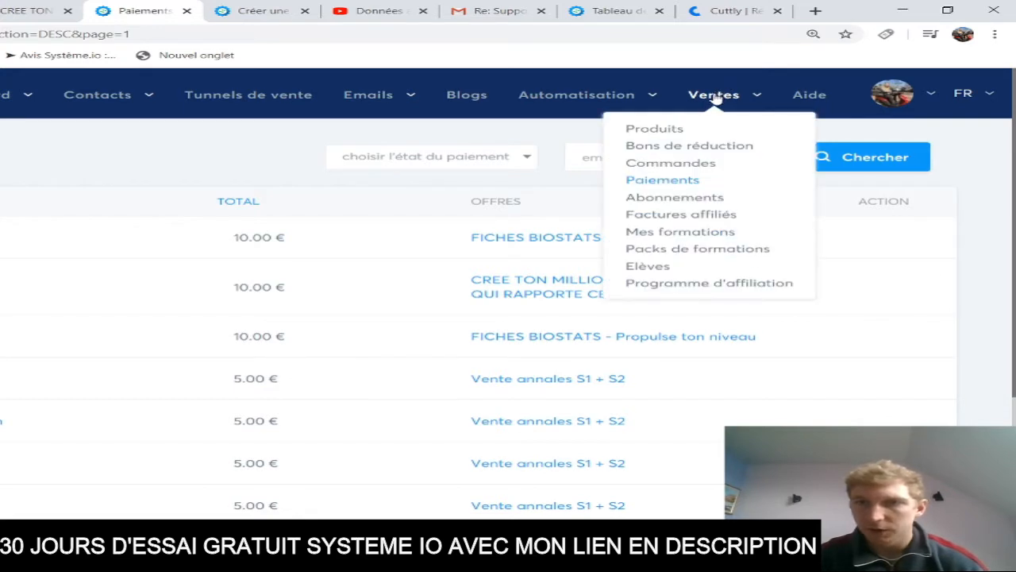
pyautogui.click(658, 233)
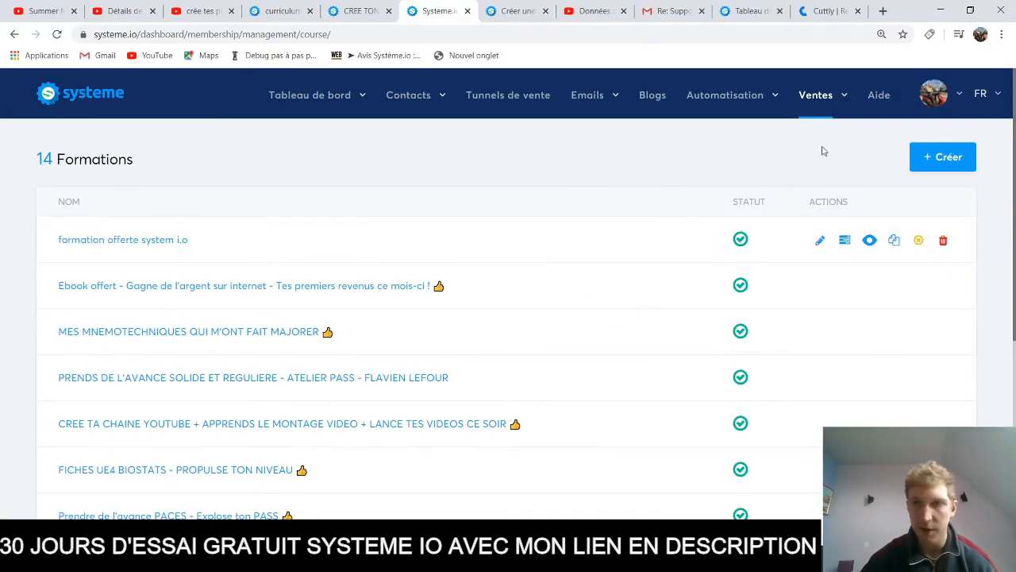
pyautogui.click(941, 160)
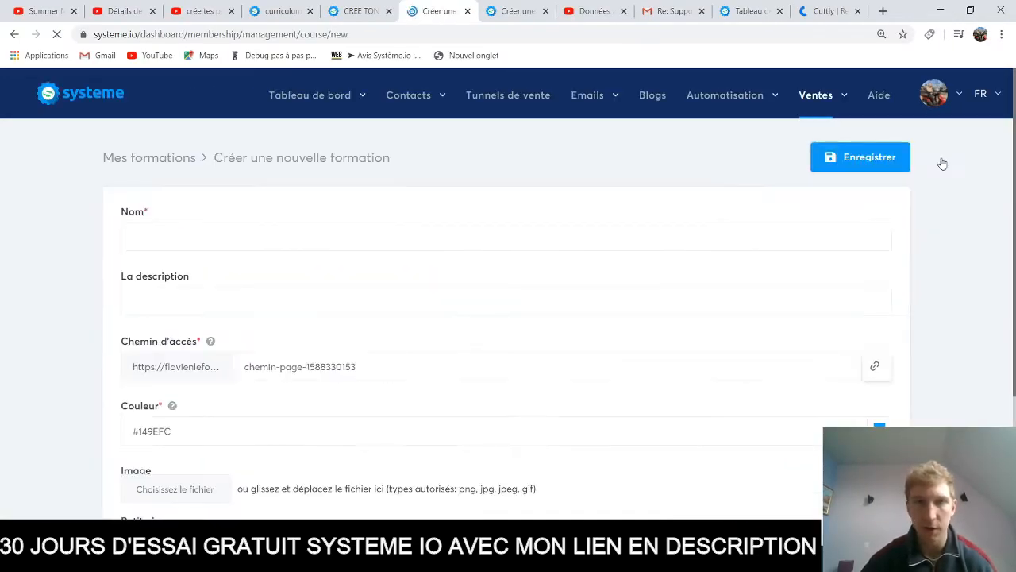
# Name the new course "Formation test pour tuto youtube" and leave its description empty
pyautogui.click(179, 232)
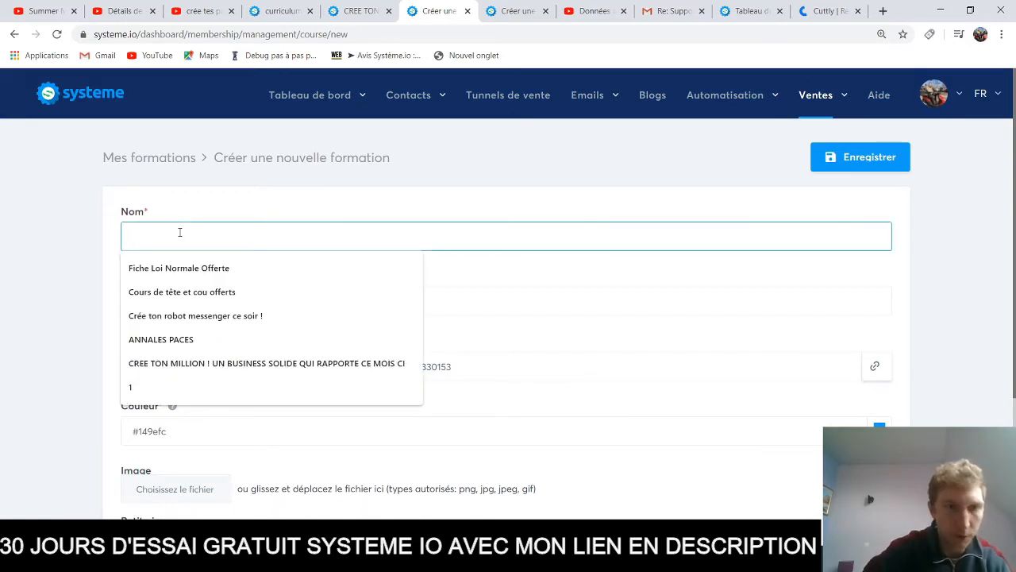
pyautogui.write('F')
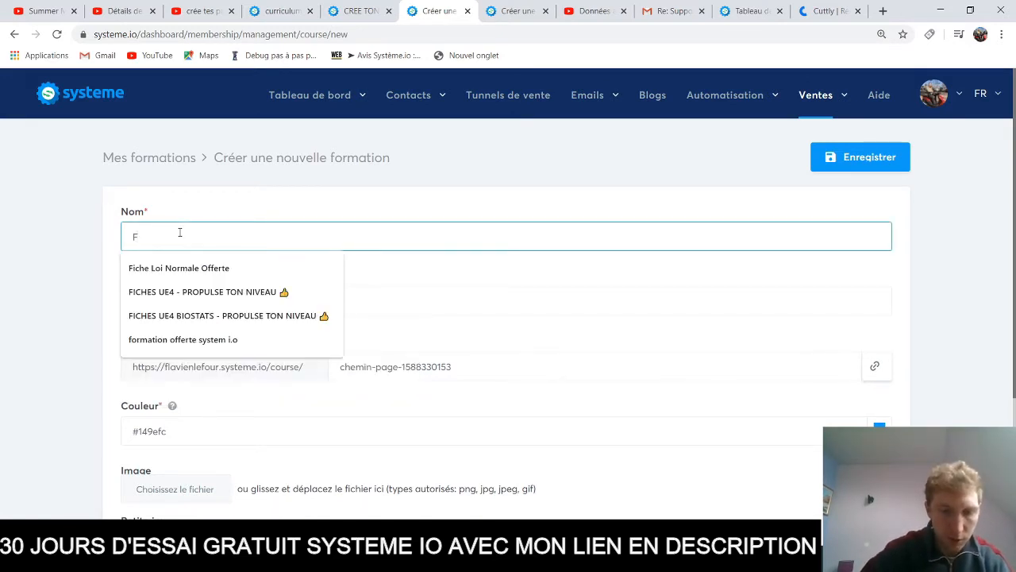
pyautogui.write('orma')
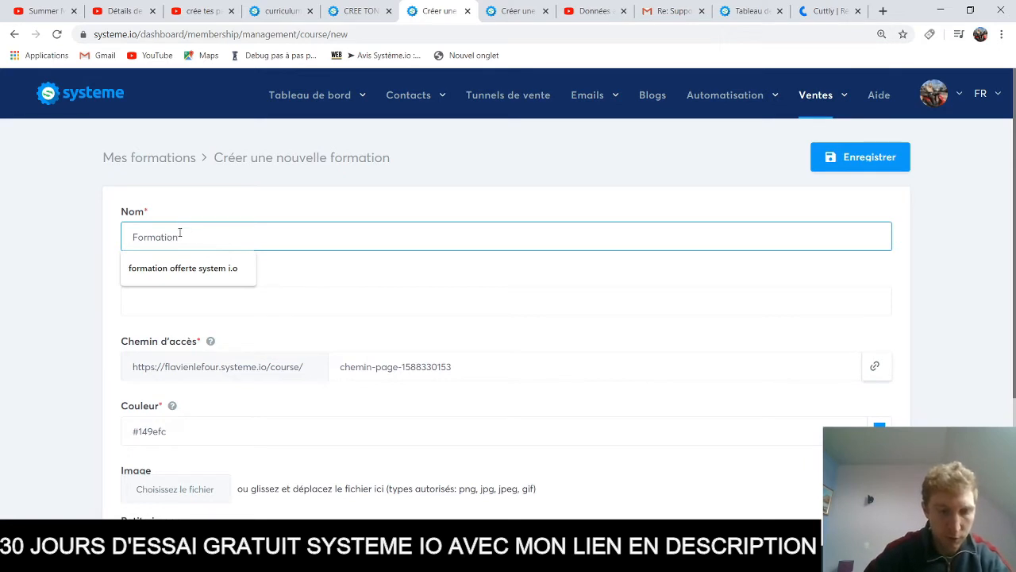
pyautogui.write('tion')
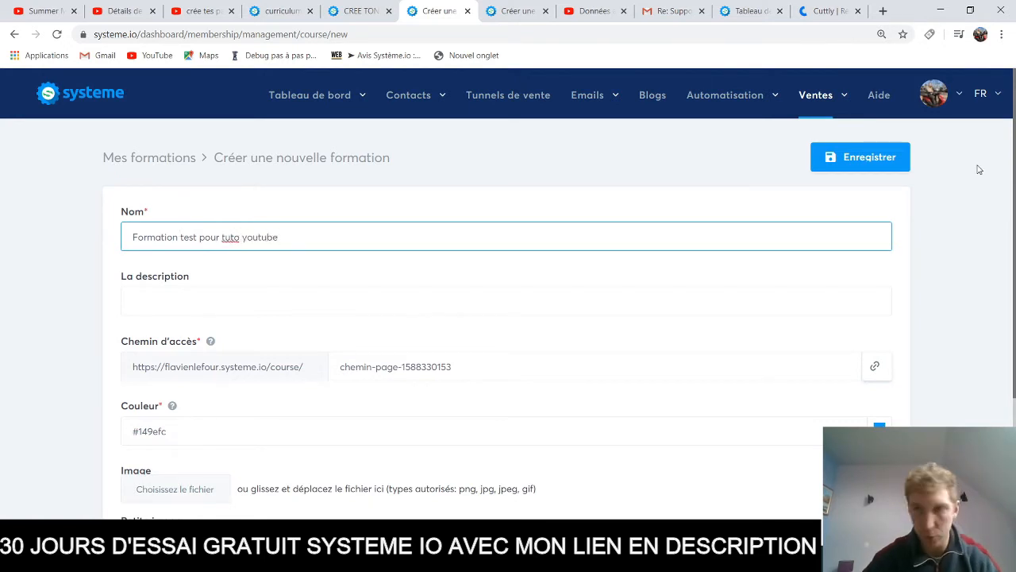
pyautogui.scroll(-1, 239, 436)
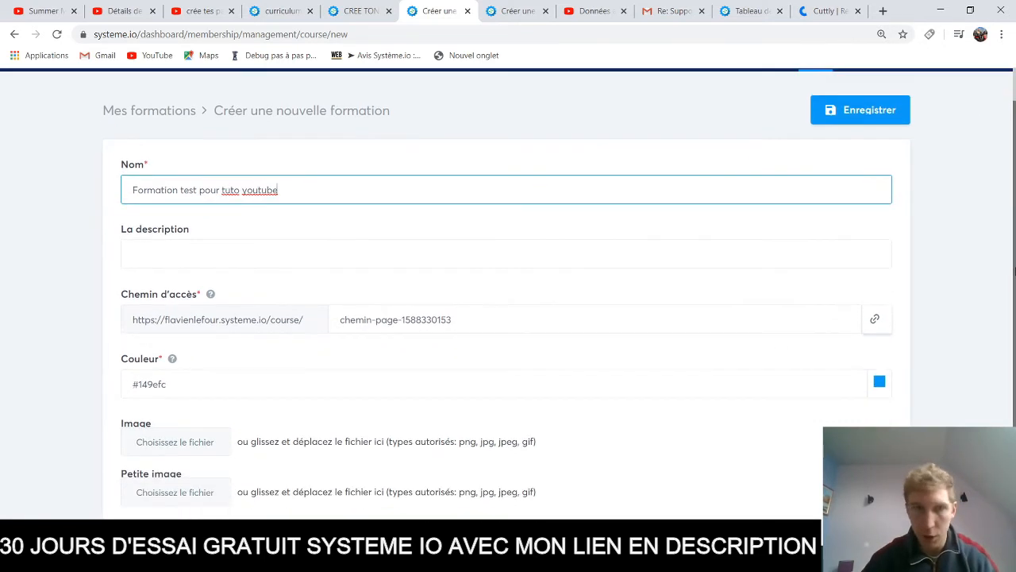
pyautogui.click(205, 240)
pyautogui.click(55, 230)
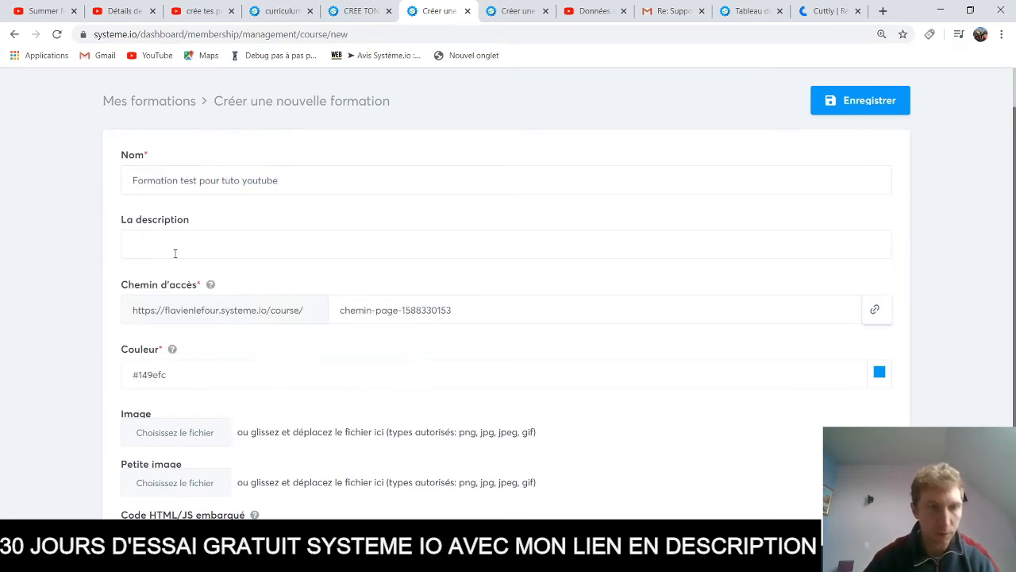
# Set the course's small image to "crée ton million solidement 3.jpg" from the "Miniatures pages captres" folder in "Système io" on the Desktop
pyautogui.moveTo(1015, 168); pyautogui.dragTo(1014, 290)
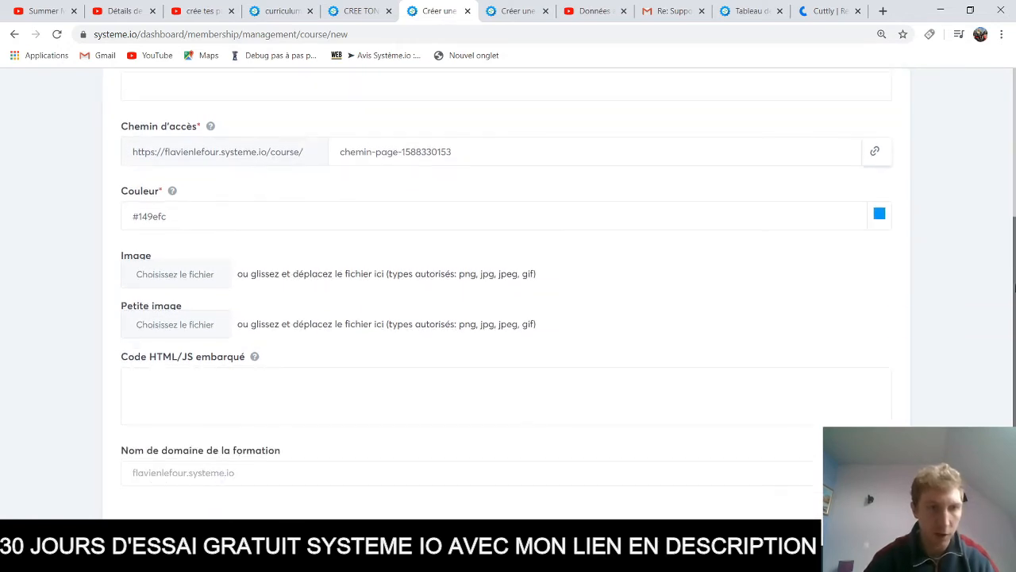
pyautogui.click(174, 332)
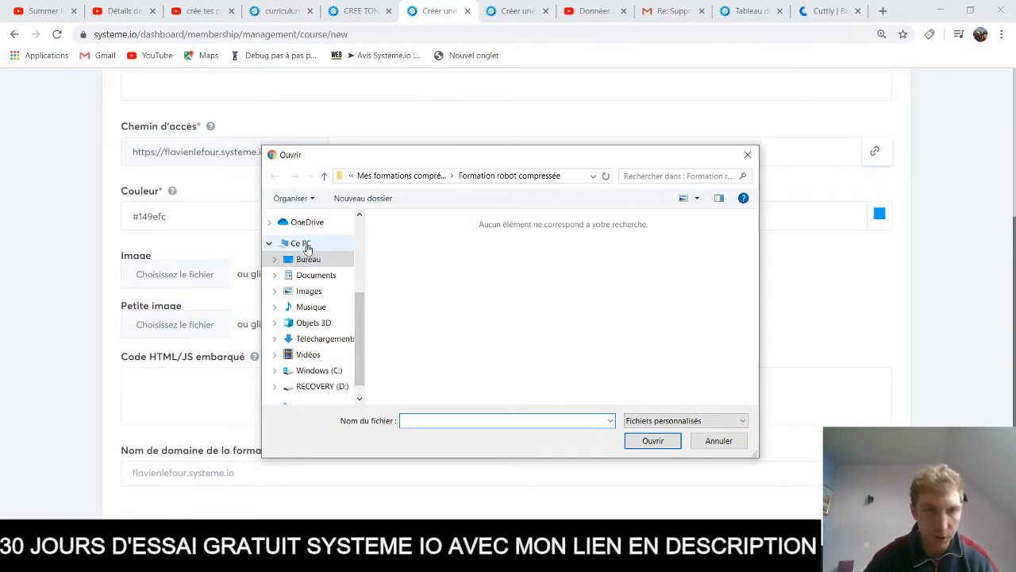
pyautogui.click(309, 260)
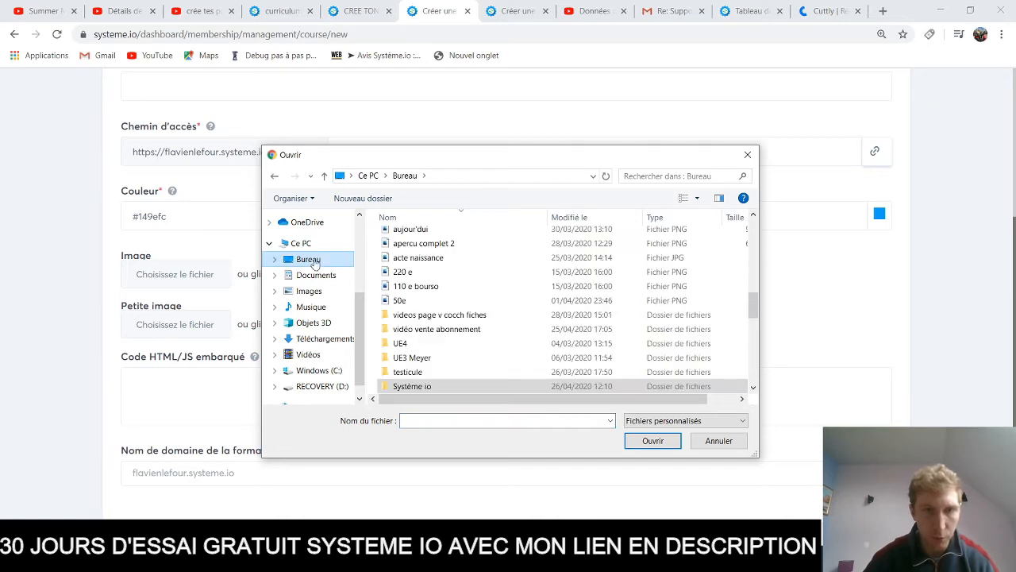
pyautogui.doubleClick(429, 387)
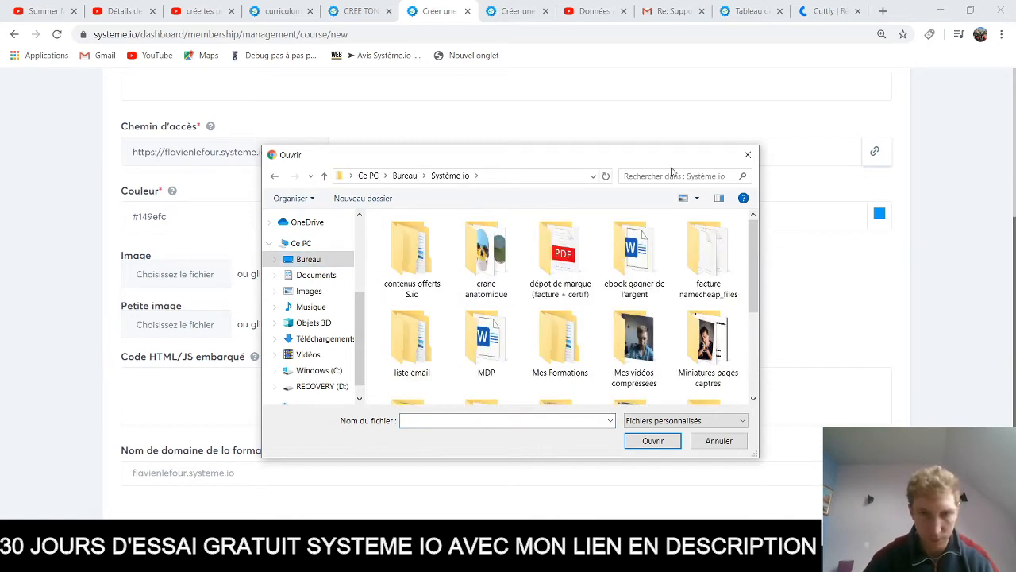
pyautogui.scroll(-1, 759, 270)
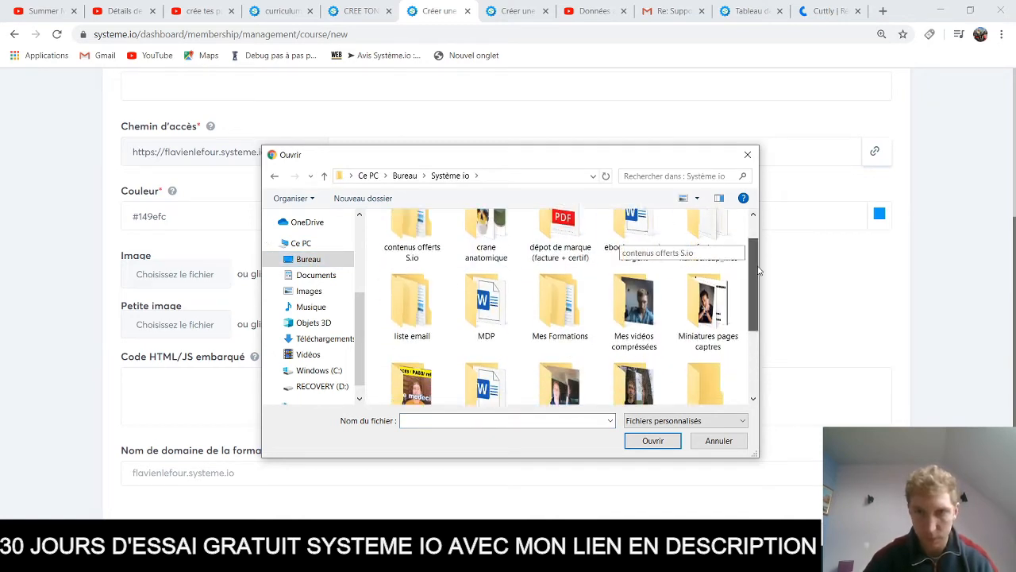
pyautogui.scroll(-1, 759, 270)
pyautogui.doubleClick(708, 287)
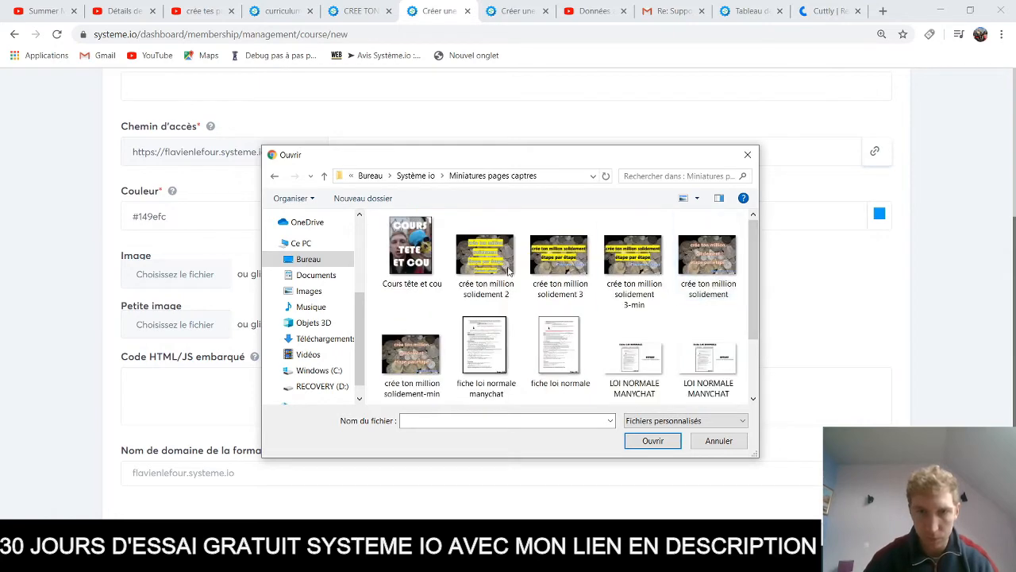
pyautogui.click(560, 254)
pyautogui.click(653, 441)
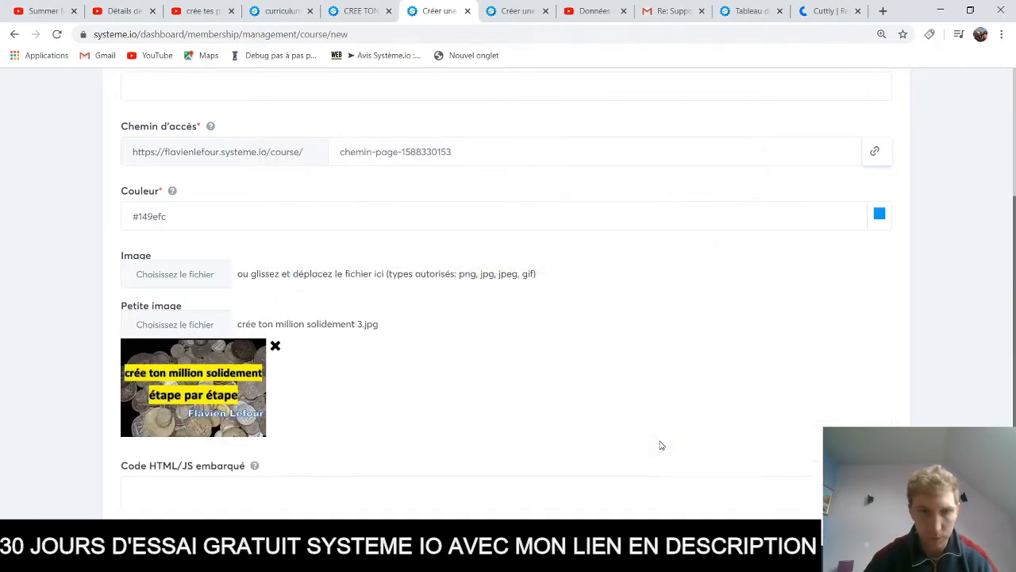
# Check how the small image is displayed on the existing "CREE TON MILLION" course page, and return to the new course form
pyautogui.moveTo(1014, 294); pyautogui.dragTo(1014, 262)
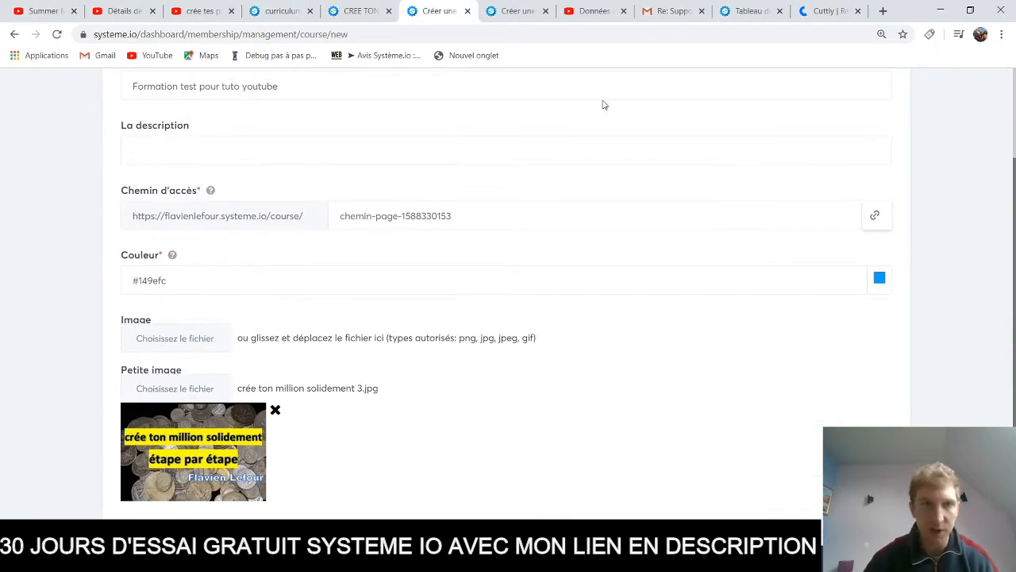
pyautogui.click(359, 10)
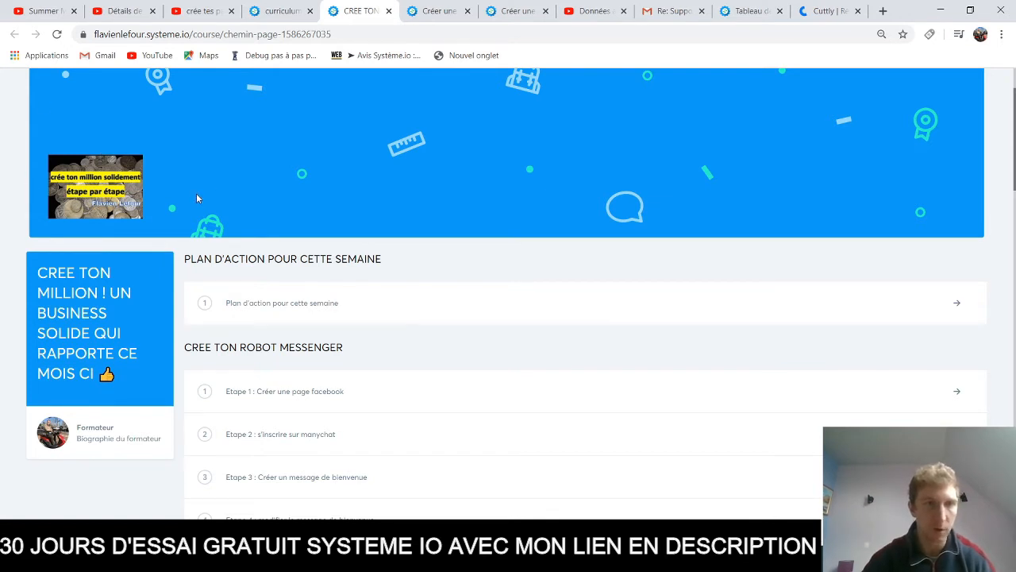
pyautogui.click(437, 11)
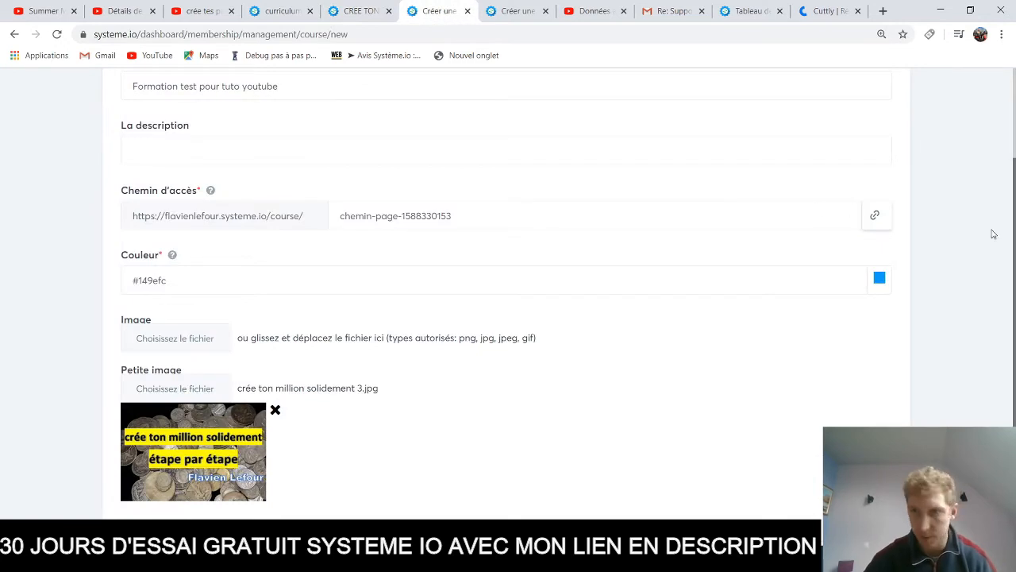
# Review the remaining course settings and save the new course, leaving the main image and embedded code empty
pyautogui.scroll(-2, 1010, 305)
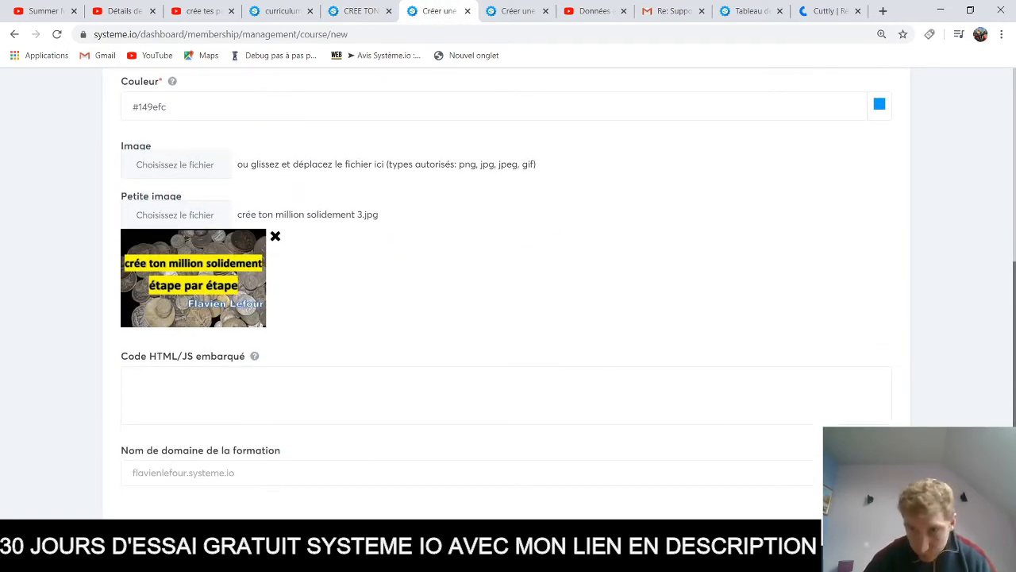
pyautogui.scroll(4, 1014, 224)
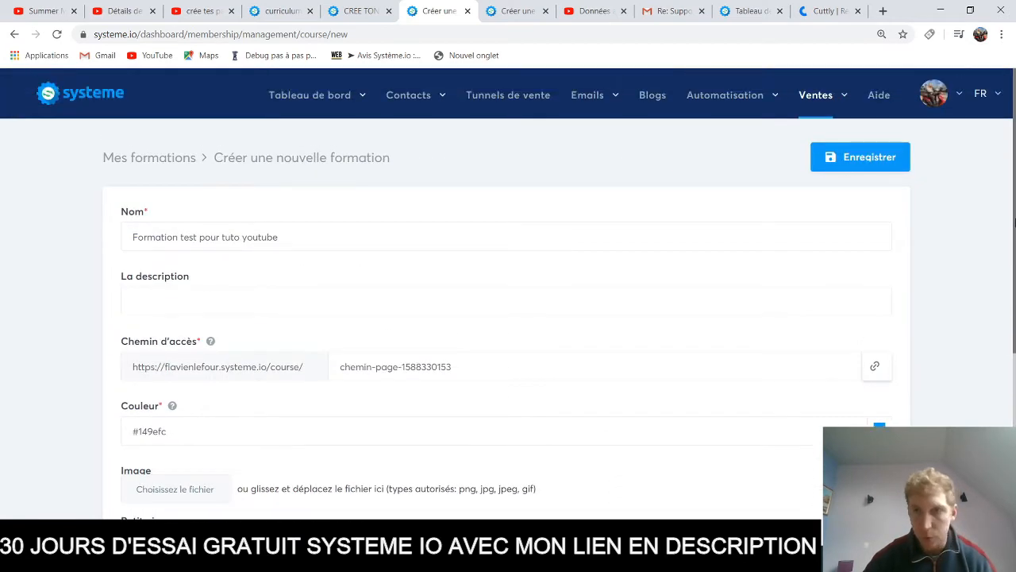
pyautogui.click(870, 162)
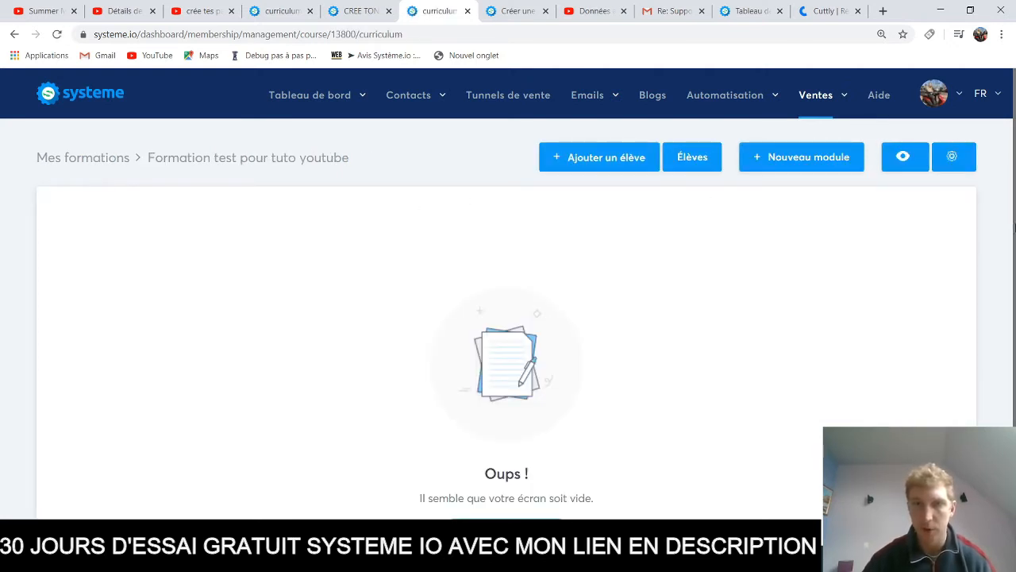
# Create a module named "Apprendre à creer une chaine Youtube" in the course, with its title shown to students
pyautogui.moveTo(1014, 230); pyautogui.dragTo(1014, 198)
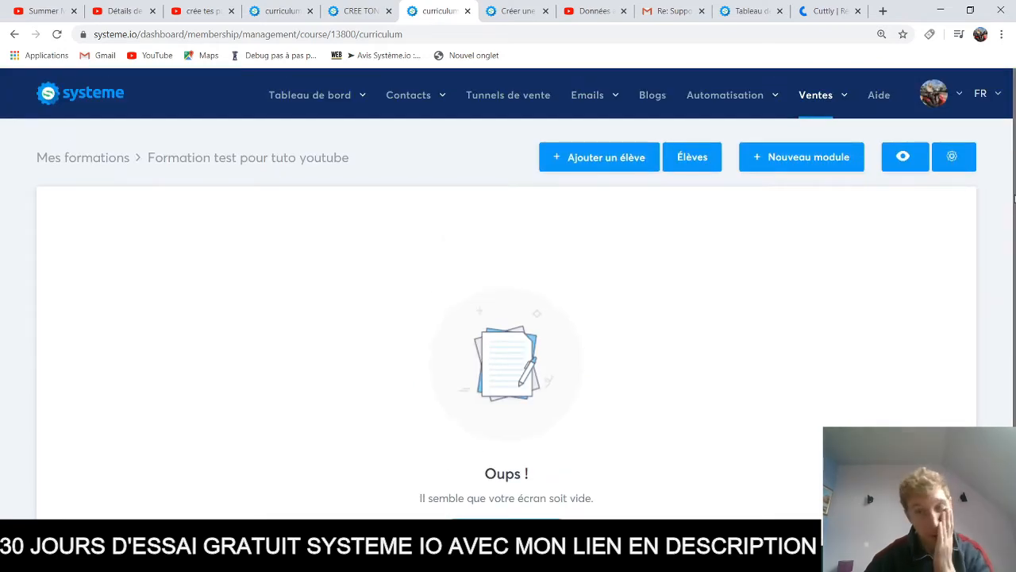
pyautogui.scroll(-1, 1014, 199)
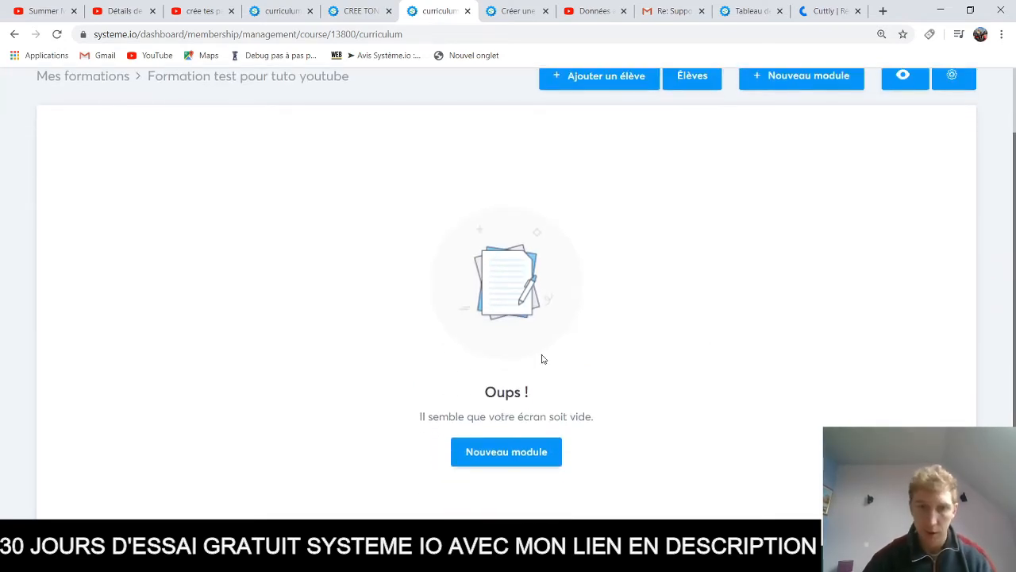
pyautogui.click(511, 456)
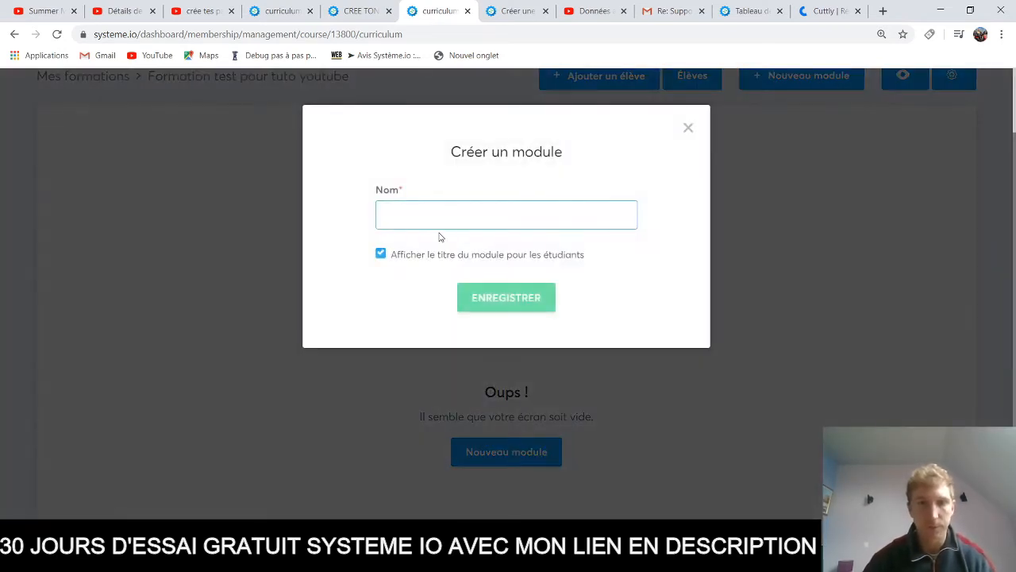
pyautogui.click(434, 214)
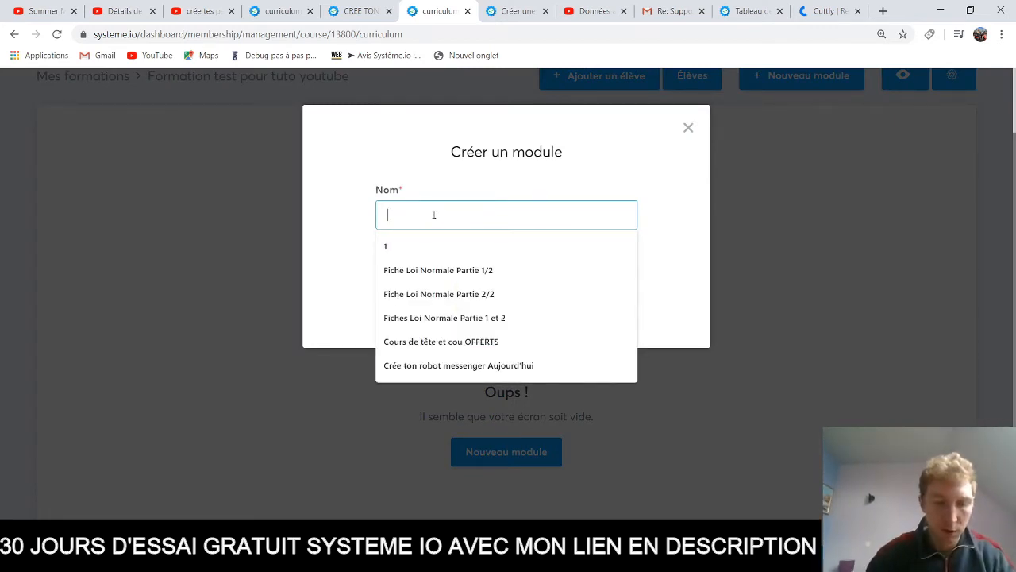
pyautogui.write('Appr')
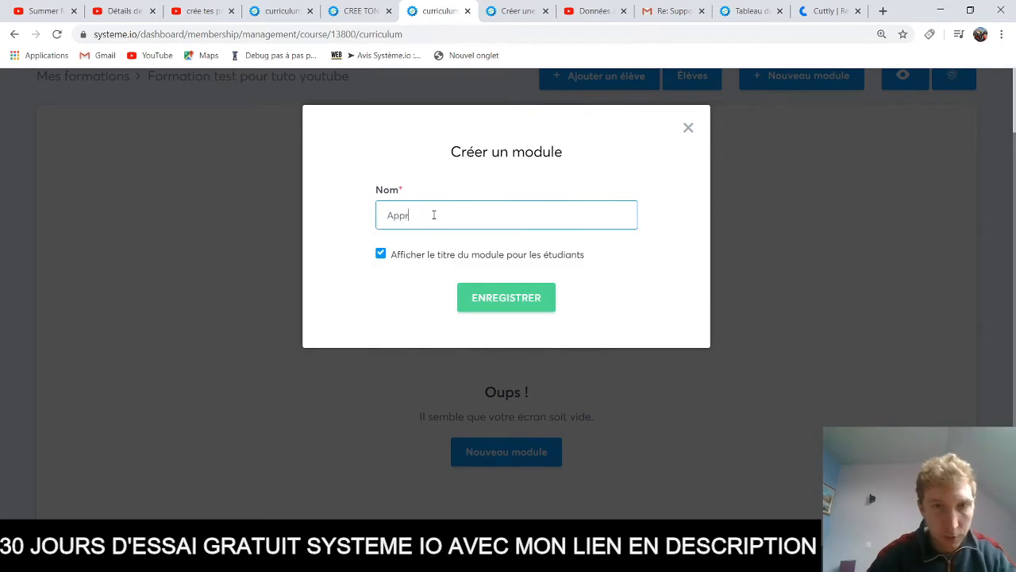
pyautogui.write('endre à c')
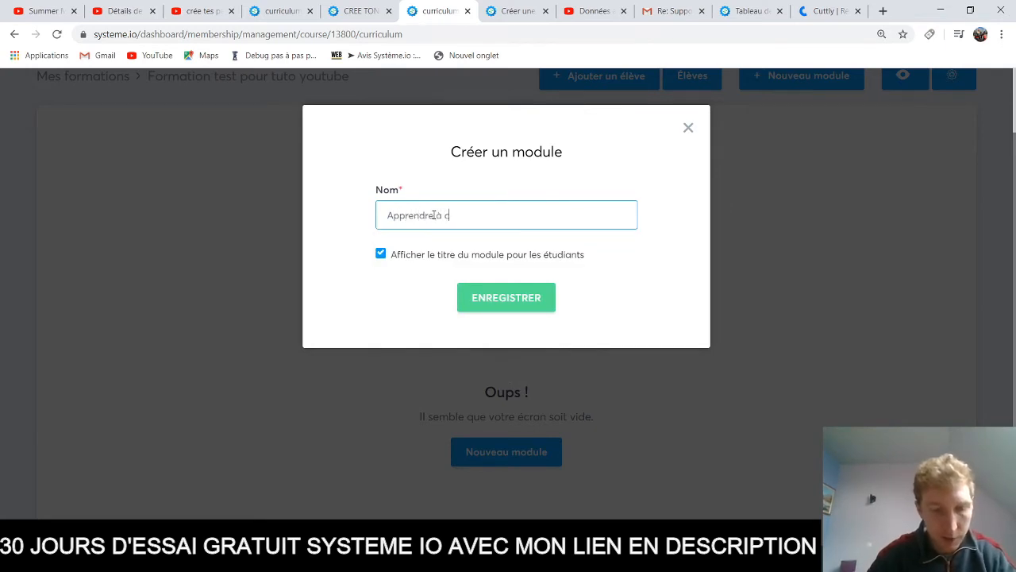
pyautogui.write('reer une')
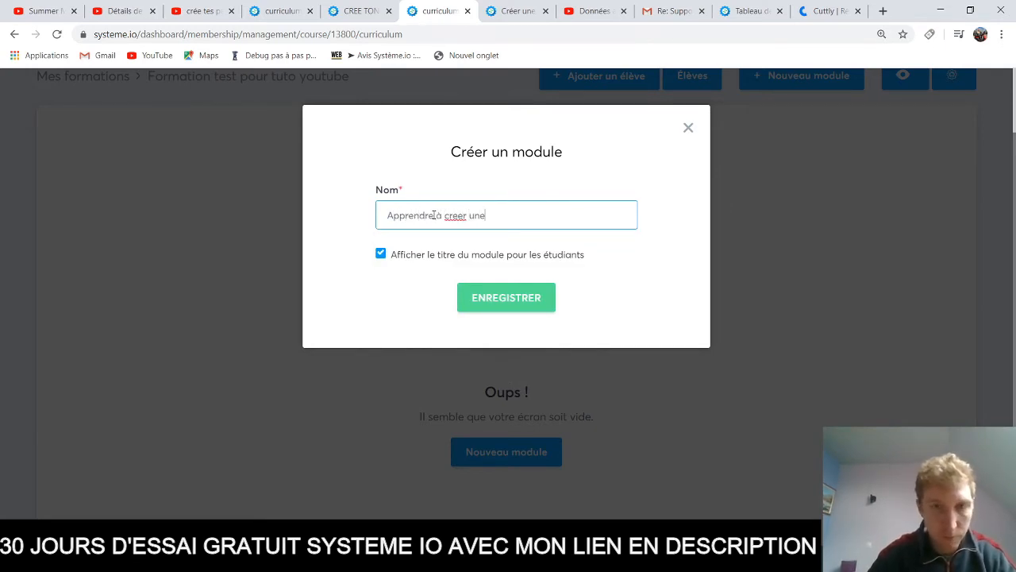
pyautogui.write(' chaine You')
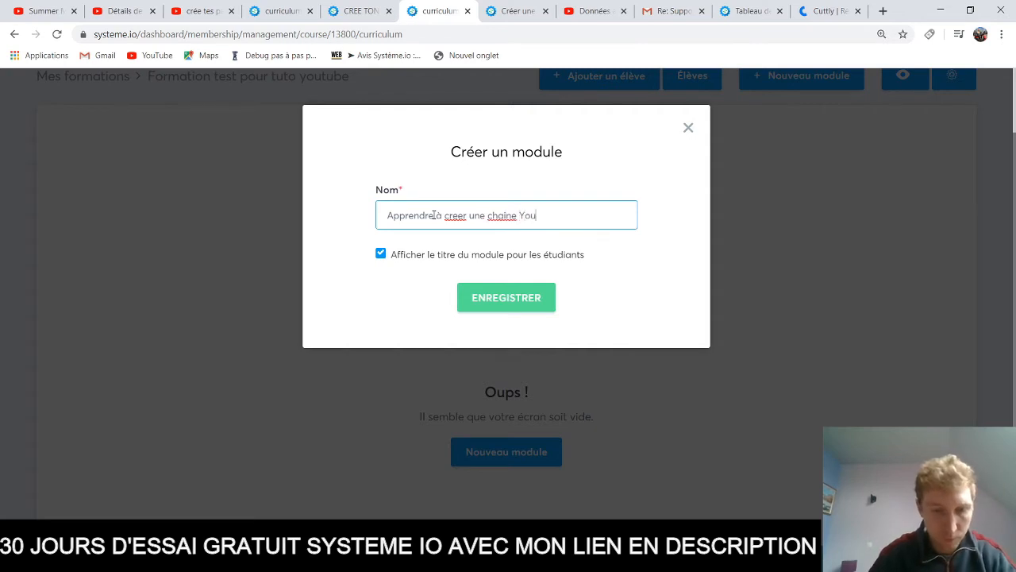
pyautogui.write('tube')
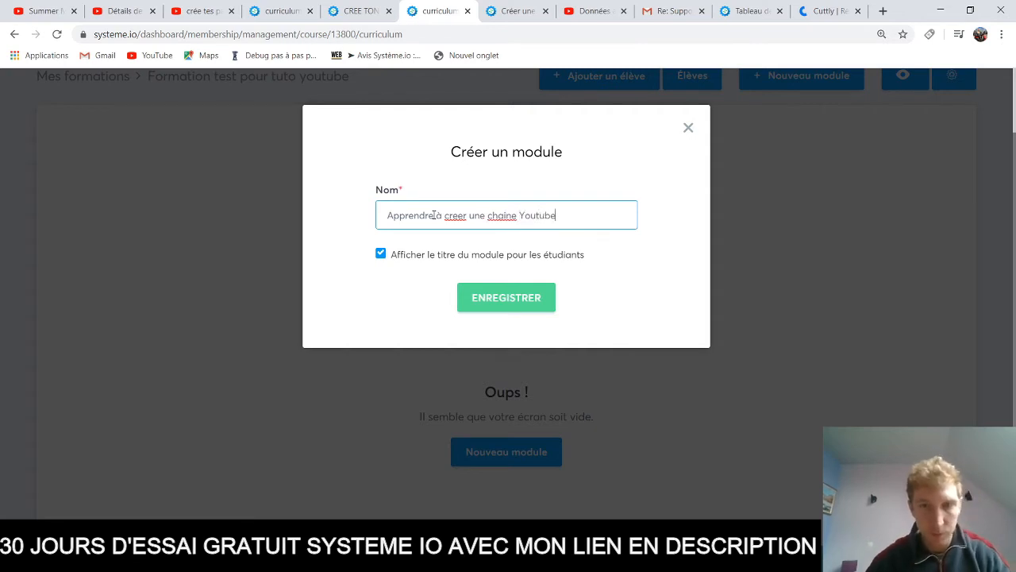
pyautogui.click(491, 309)
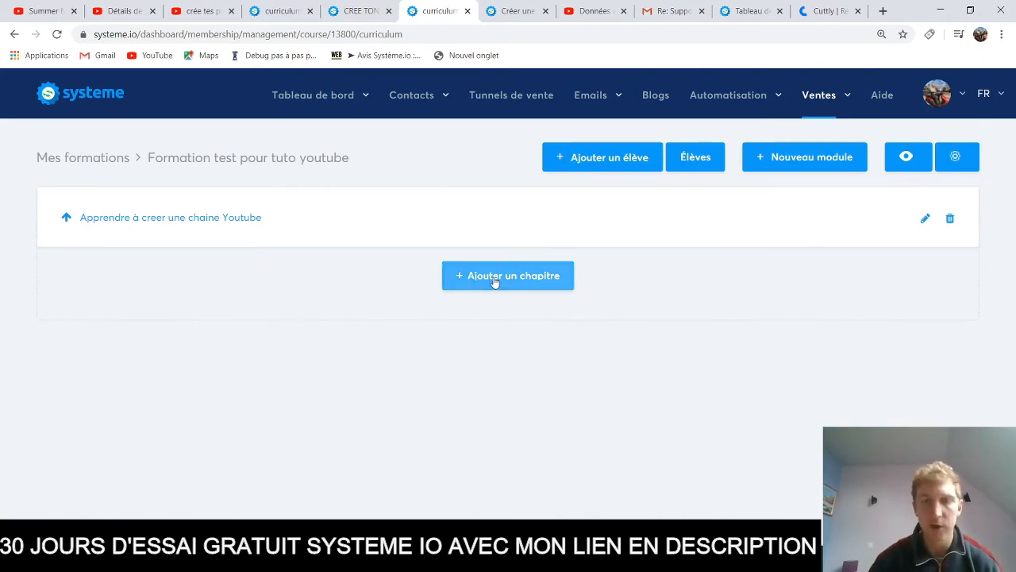
# Start a new chapter in the Youtube module and name it "etape 1. Crée ton compte gmail / google"
pyautogui.click(494, 282)
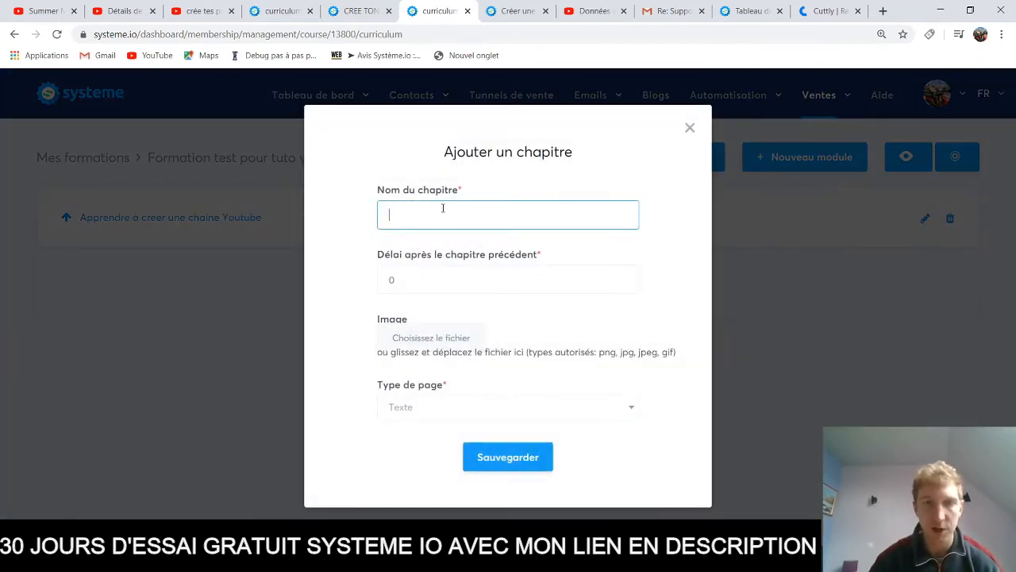
pyautogui.click(443, 208)
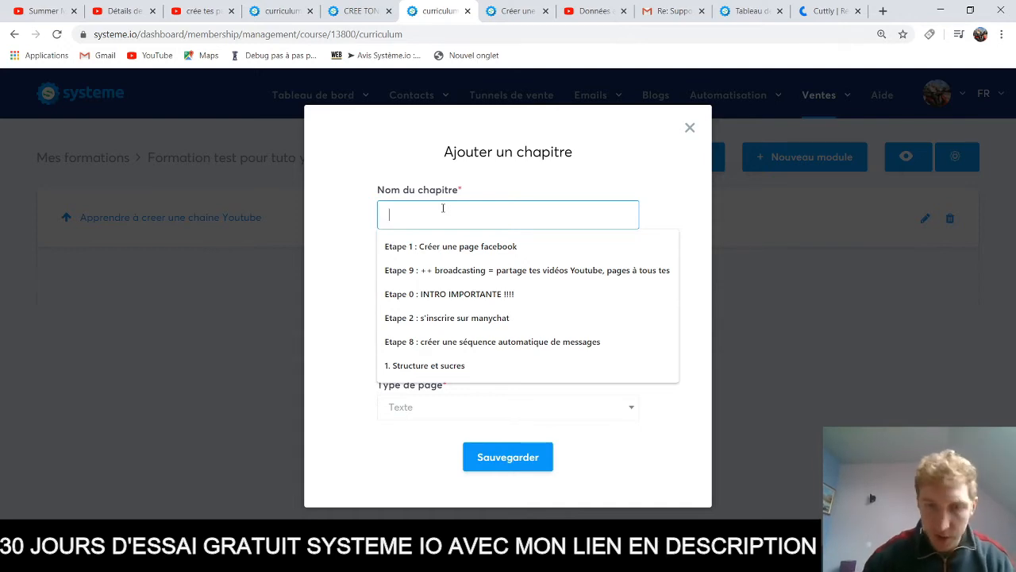
pyautogui.write('etape ')
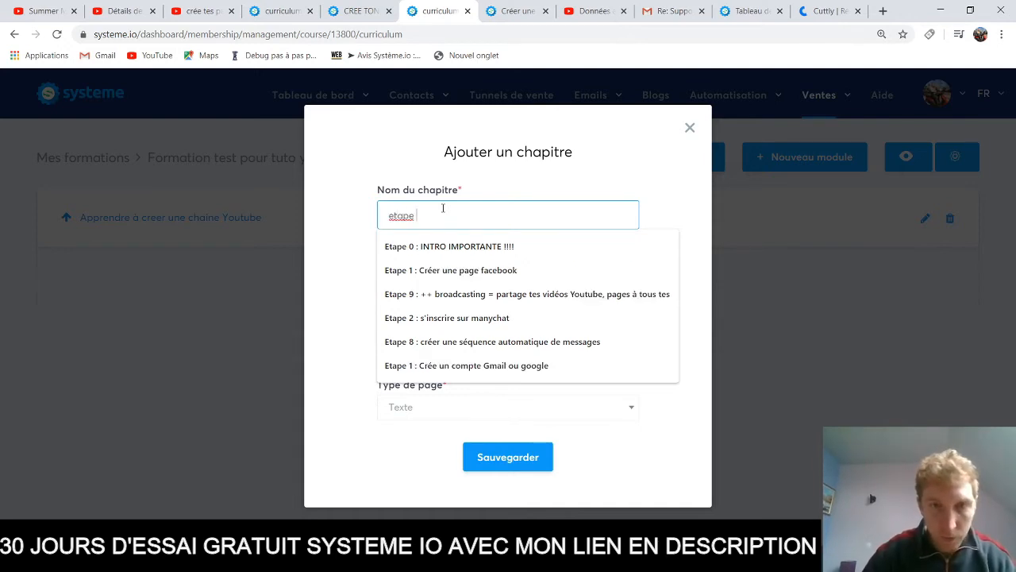
pyautogui.write('1. ')
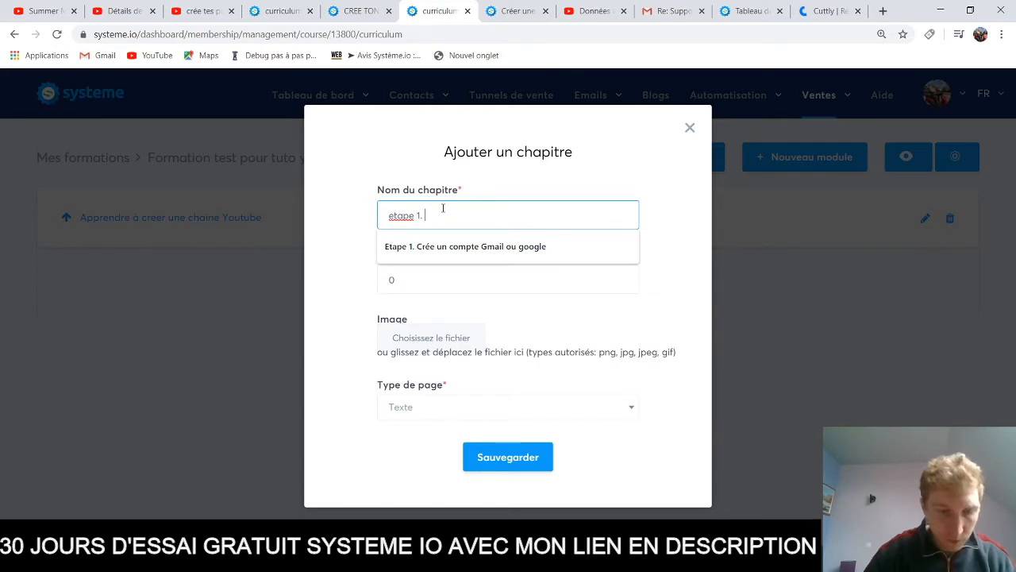
pyautogui.write('Crée ton g')
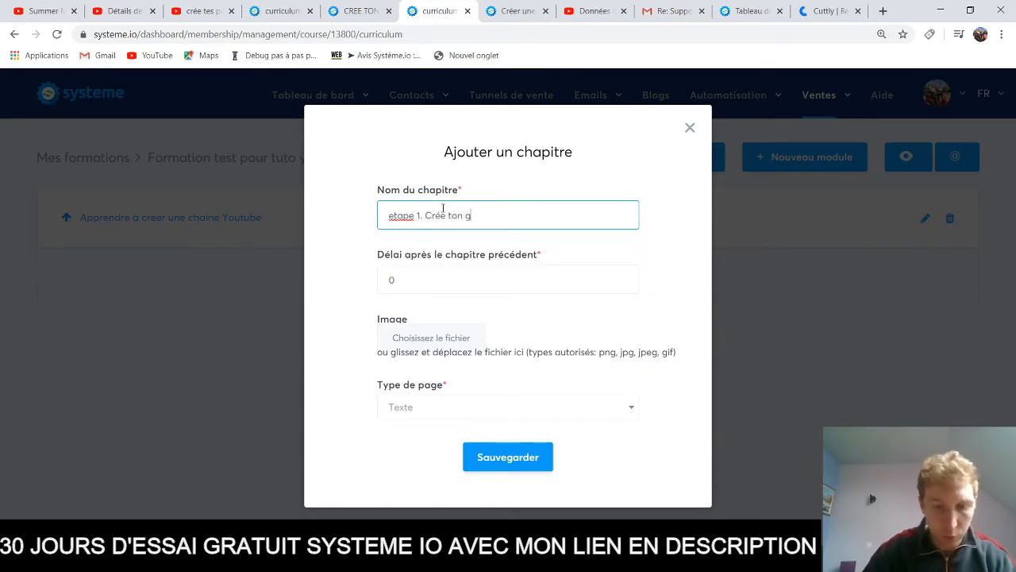
pyautogui.press('BackSpace')
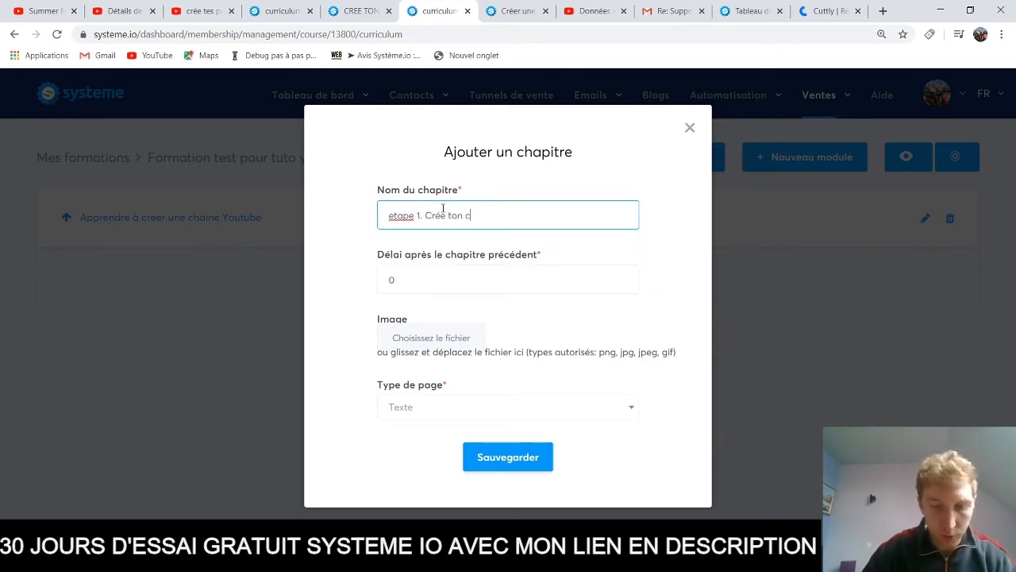
pyautogui.write('compte gm')
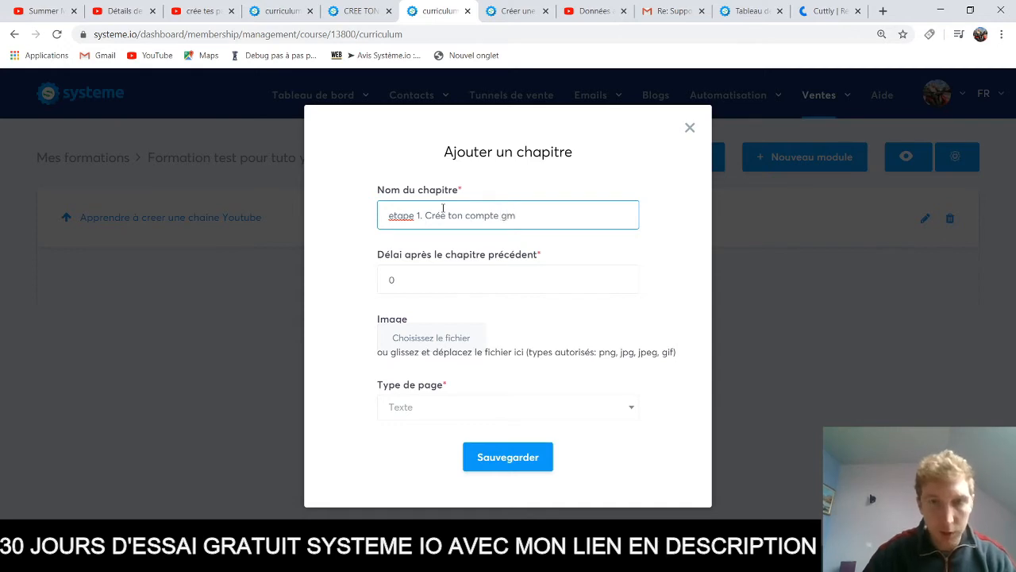
pyautogui.write('ail / go')
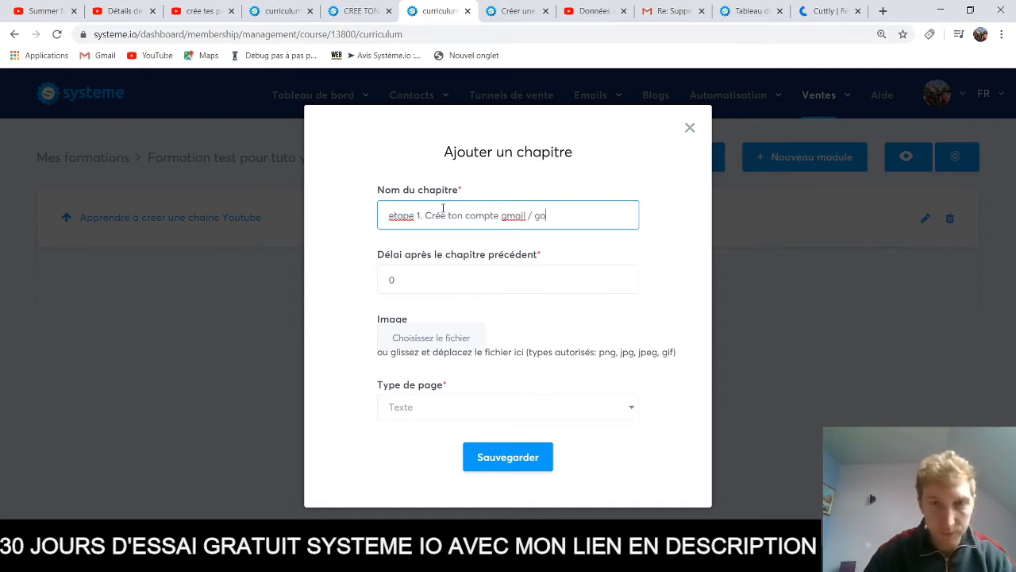
pyautogui.write('ofle')
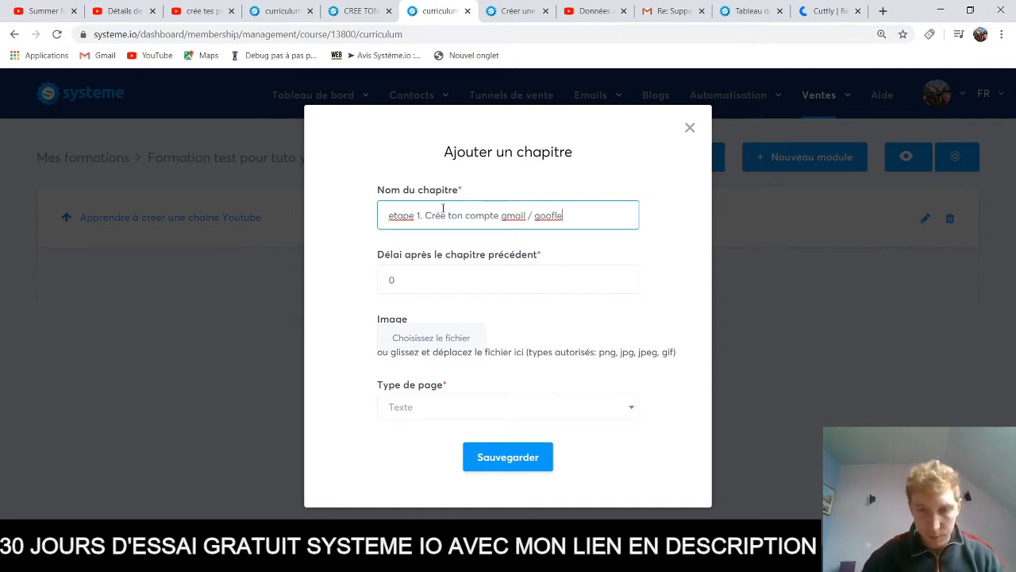
pyautogui.press('BackSpace')
pyautogui.press('BackSpace')
pyautogui.press('BackSpace')
pyautogui.write('gle')
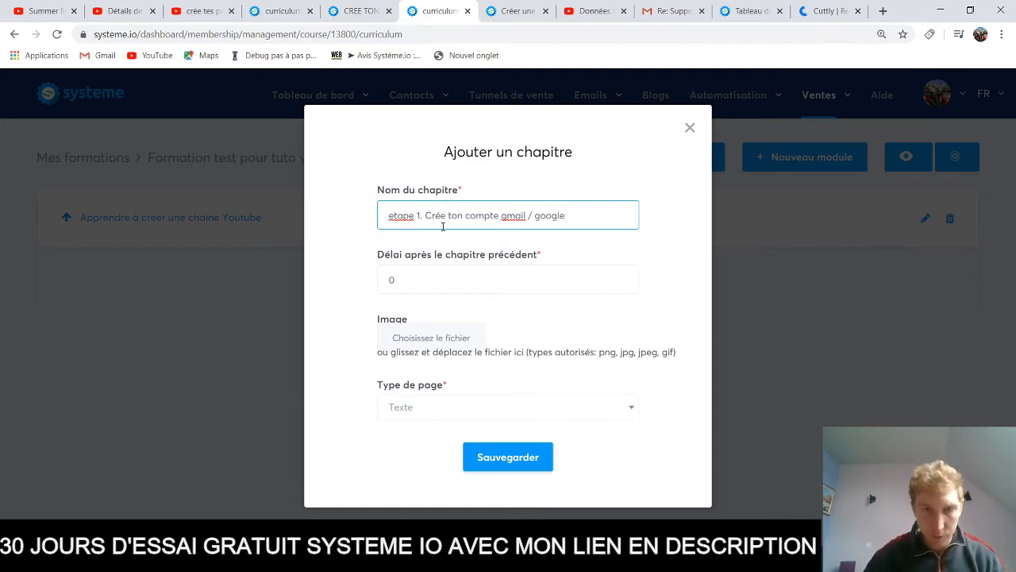
# Try a delay of 4 after the previous chapter, clear it, and close the chapter image chooser without picking a file
pyautogui.click(421, 278)
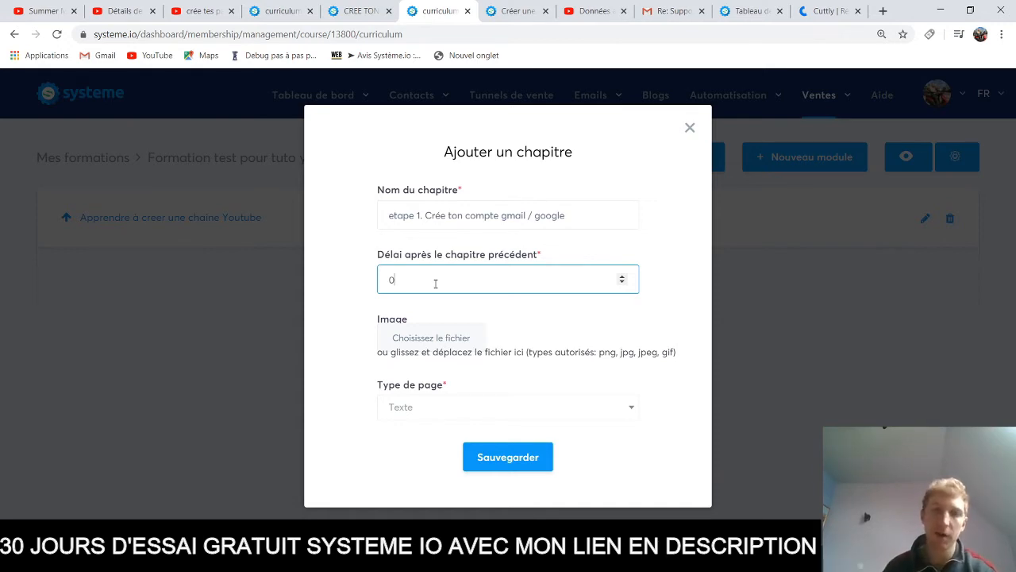
pyautogui.press('BackSpace')
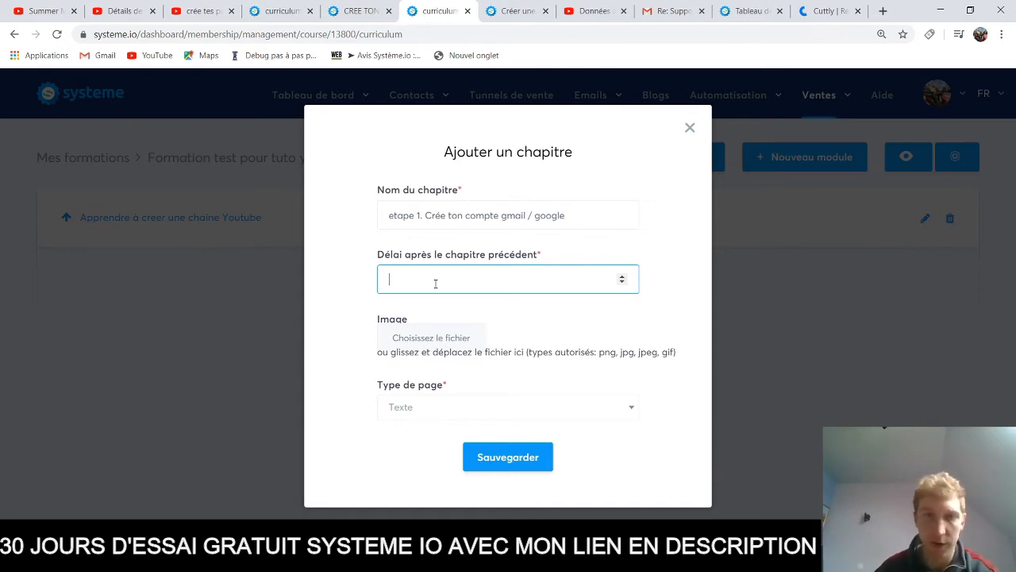
pyautogui.write('4')
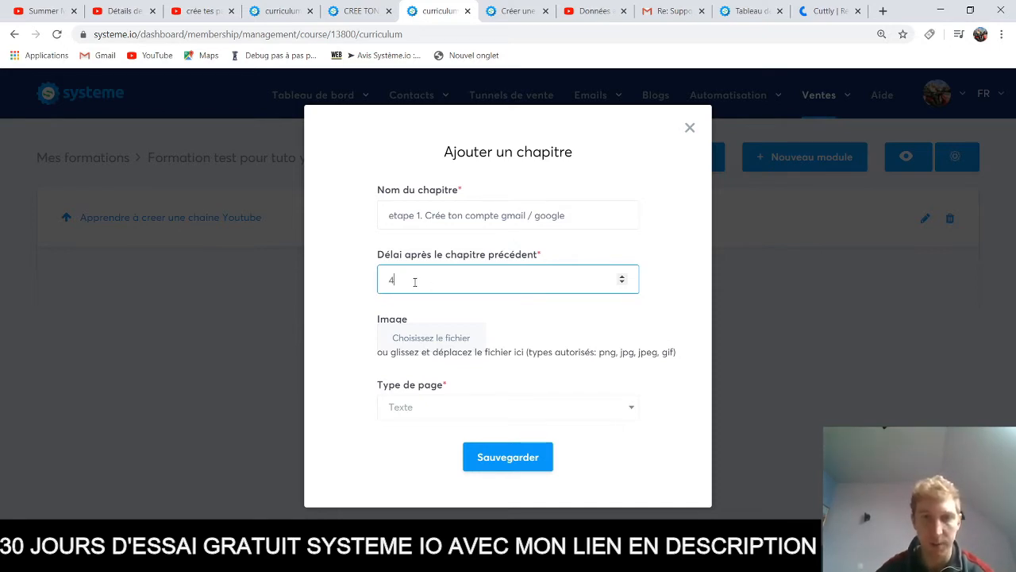
pyautogui.press('BackSpace')
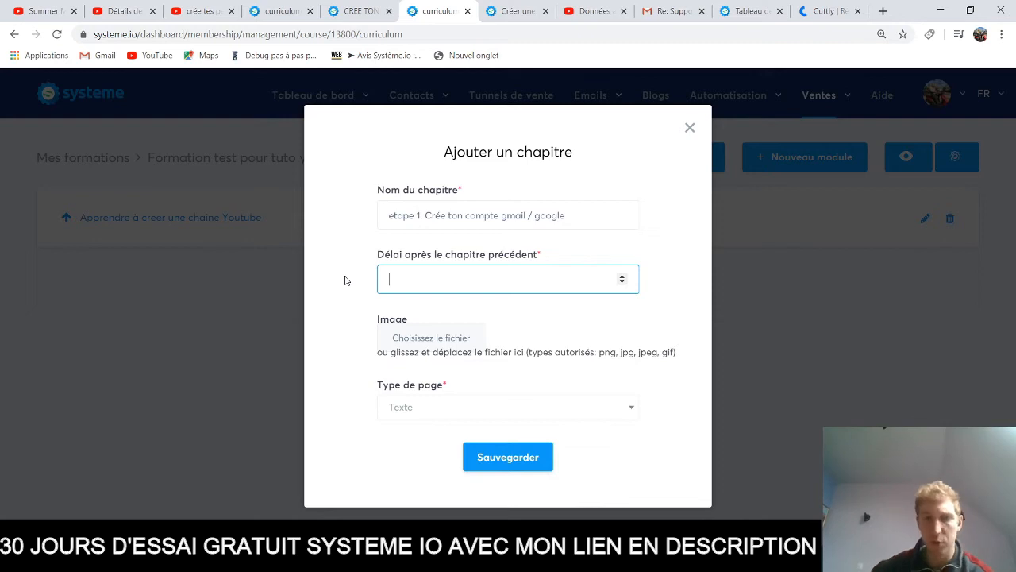
pyautogui.click(420, 340)
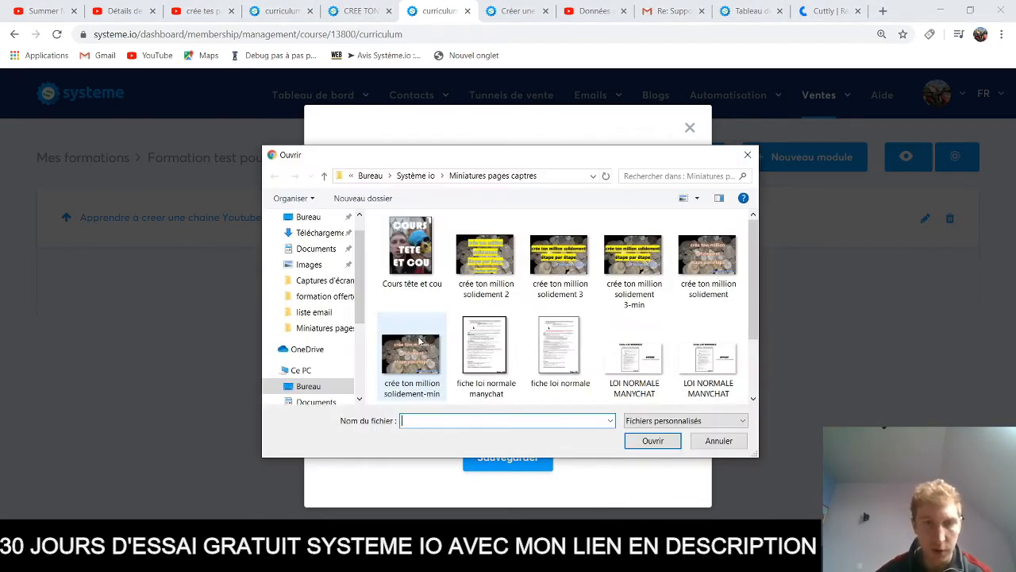
pyautogui.click(746, 157)
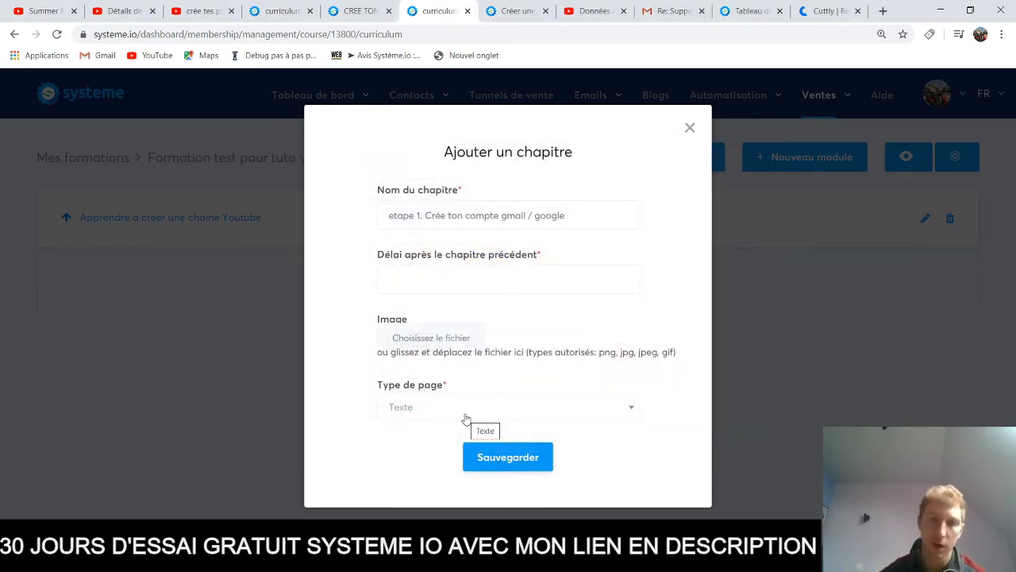
# Set the chapter's page type to Video with a delay of 0 after the previous chapter, and save the chapter
pyautogui.click(458, 416)
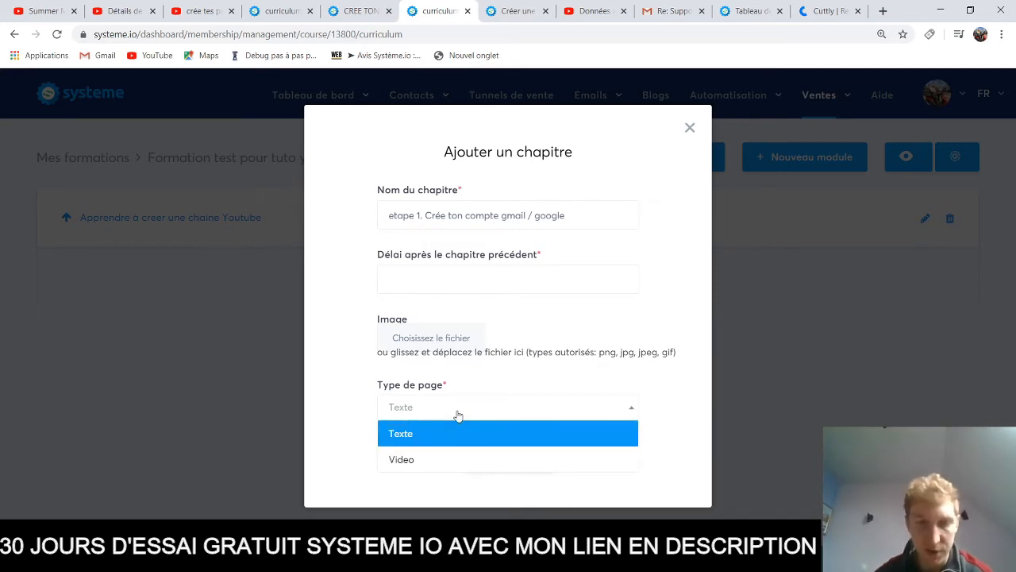
pyautogui.click(458, 416)
pyautogui.click(458, 414)
pyautogui.click(457, 413)
pyautogui.click(456, 413)
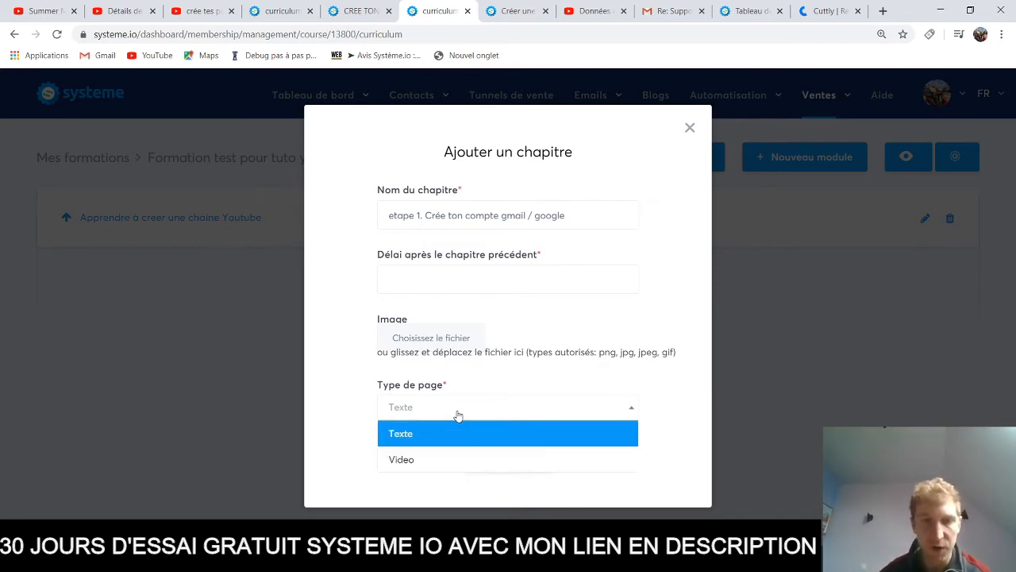
pyautogui.click(474, 386)
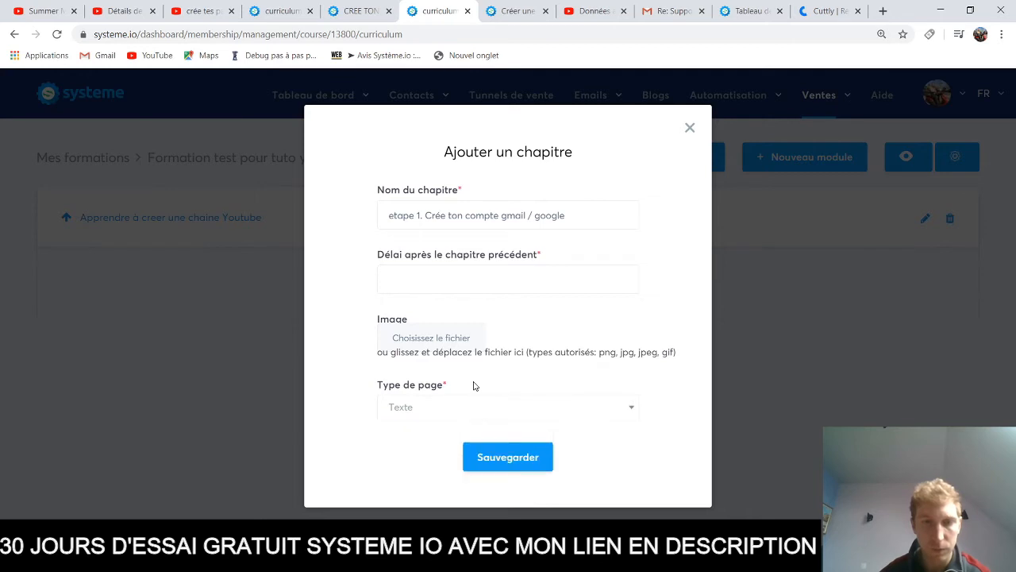
pyautogui.click(467, 409)
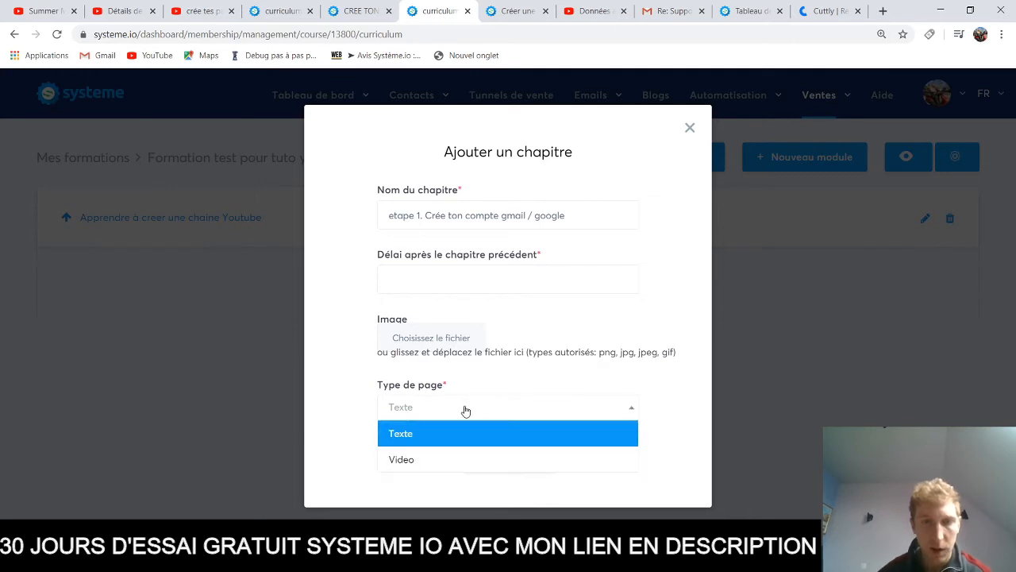
pyautogui.click(443, 459)
pyautogui.click(512, 460)
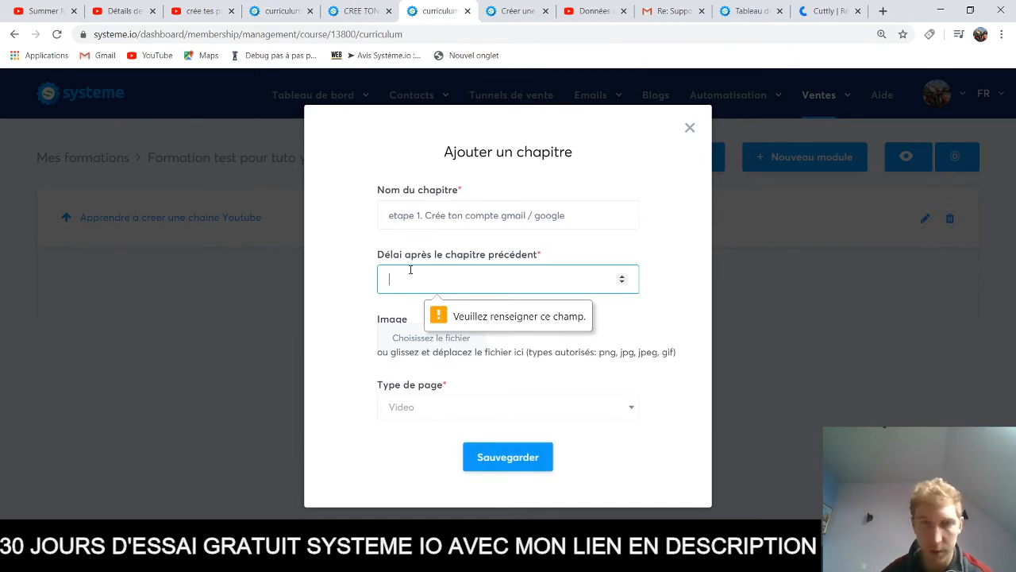
pyautogui.write('0')
pyautogui.click(493, 459)
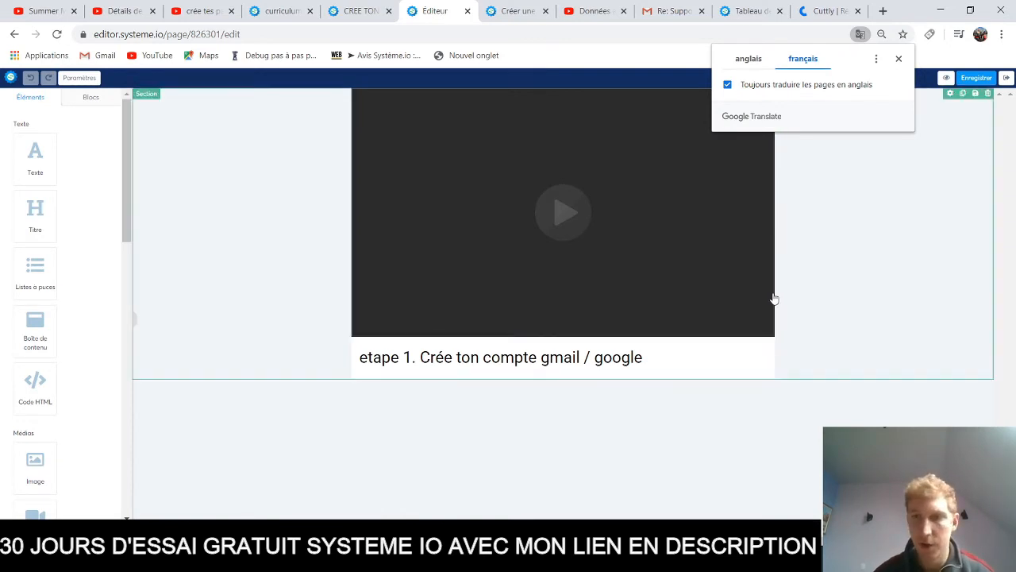
# Open the settings of the chapter page's video element and set its video type to "Envoyer un fichier"
pyautogui.click(588, 206)
pyautogui.click(588, 206)
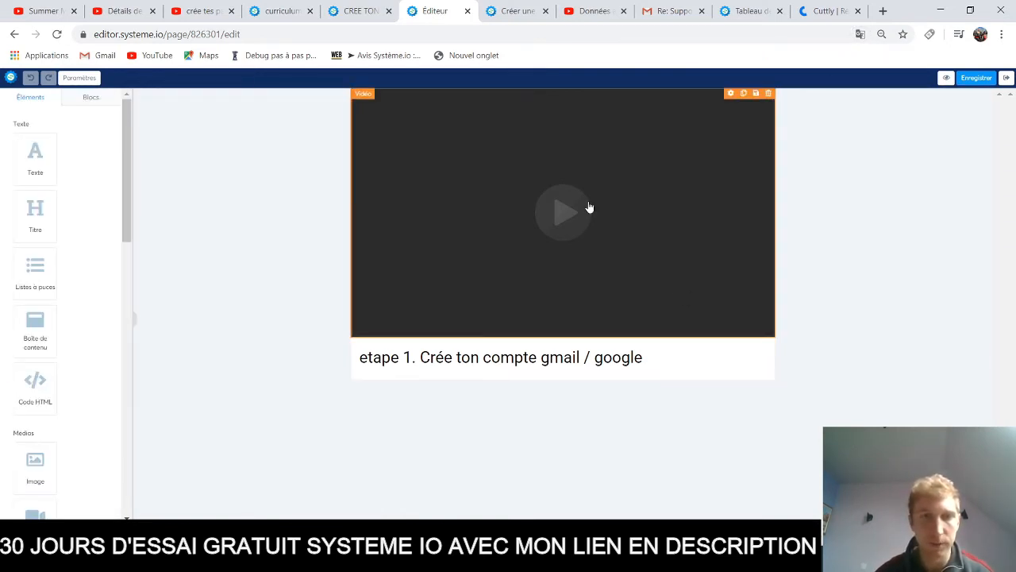
pyautogui.click(588, 206)
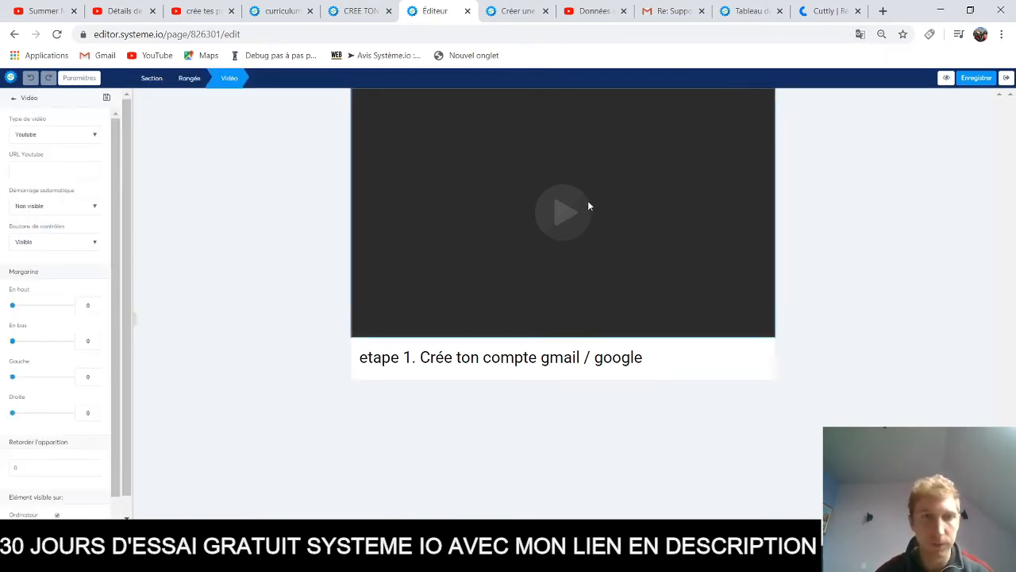
pyautogui.click(438, 182)
pyautogui.click(438, 211)
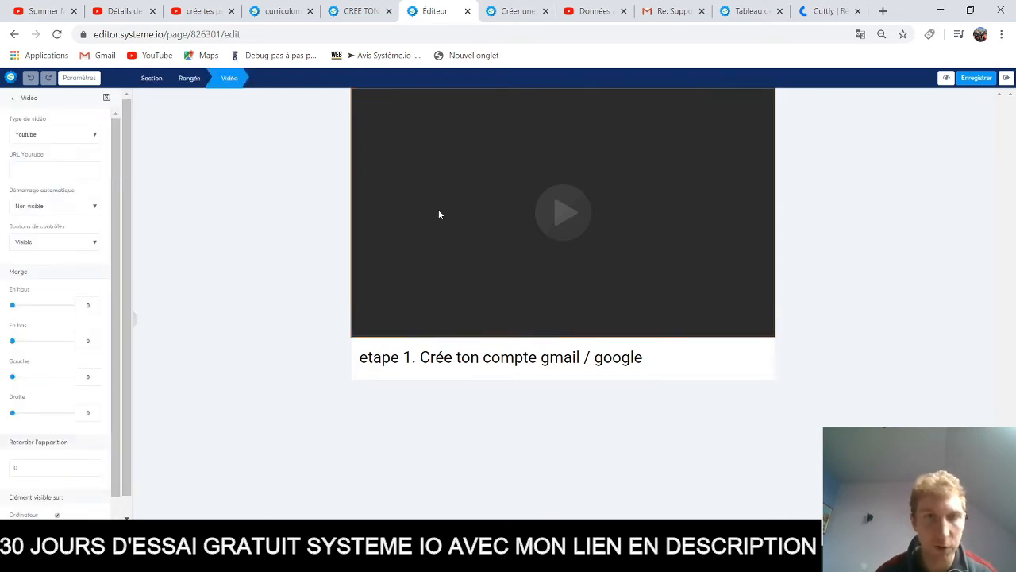
pyautogui.click(50, 133)
pyautogui.click(52, 135)
pyautogui.click(51, 135)
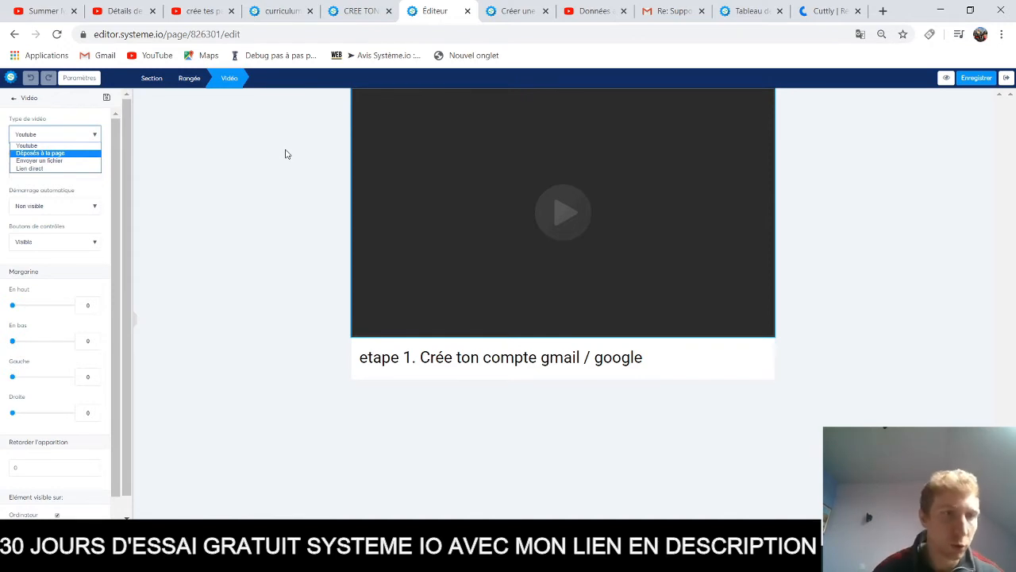
pyautogui.click(44, 160)
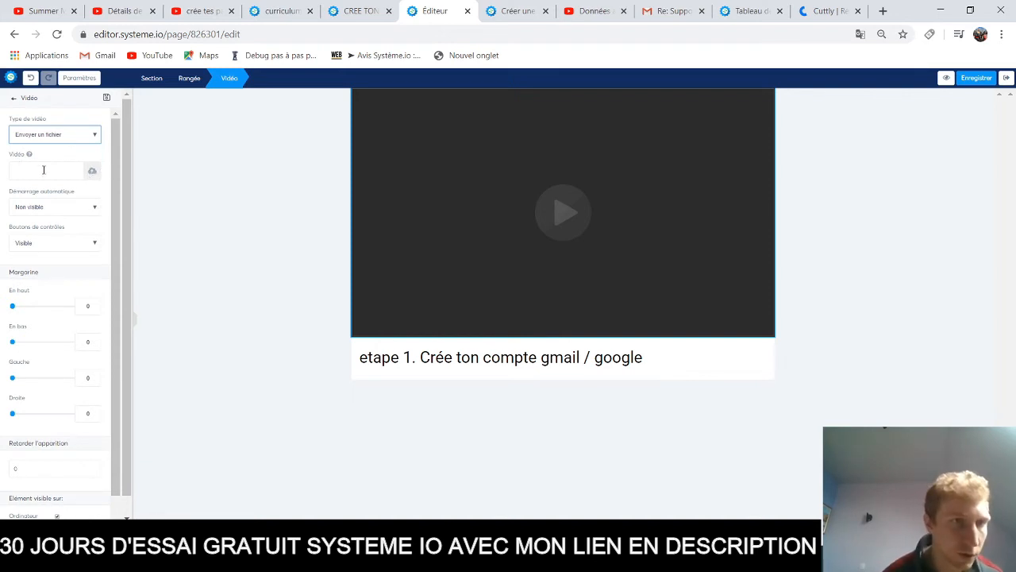
# Try to upload a video file from the "Formation youtube compressée" folder, and close the upload window
pyautogui.click(92, 174)
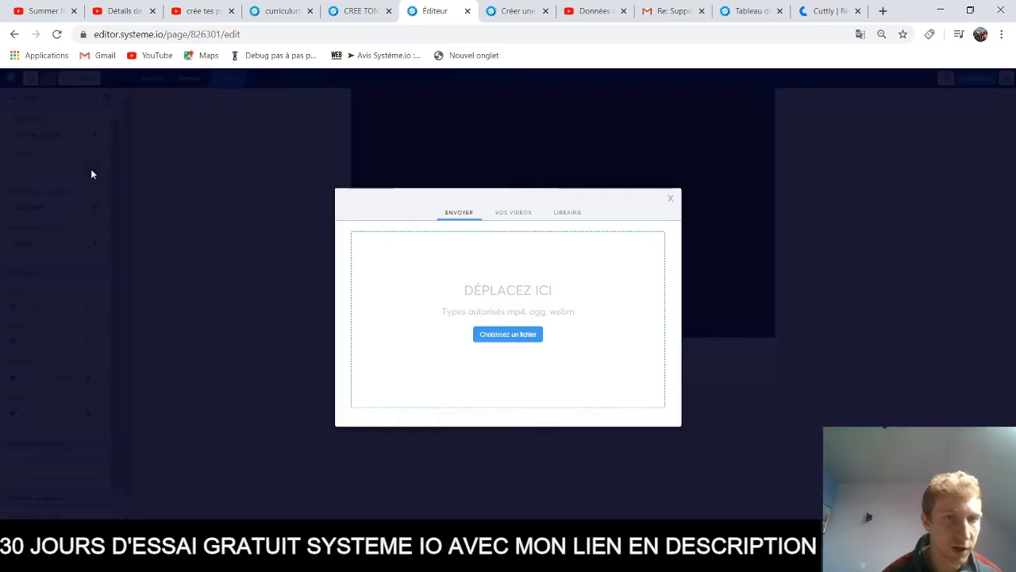
pyautogui.click(508, 337)
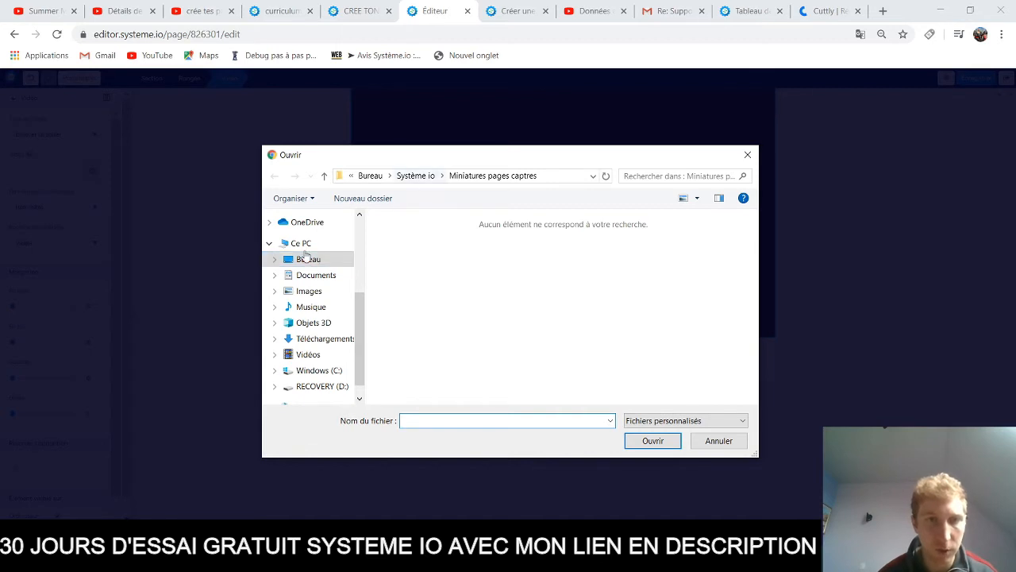
pyautogui.click(316, 247)
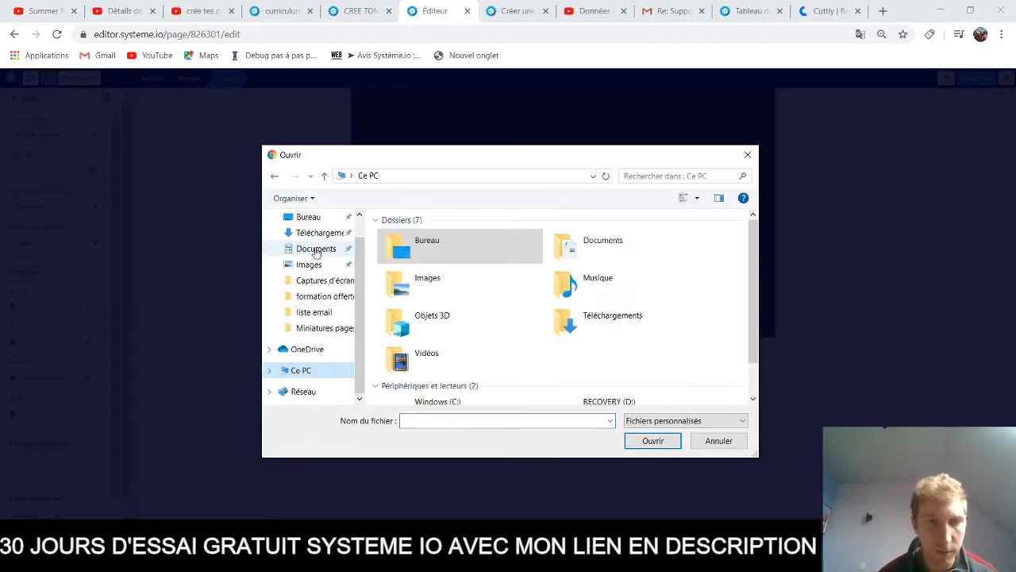
pyautogui.click(310, 218)
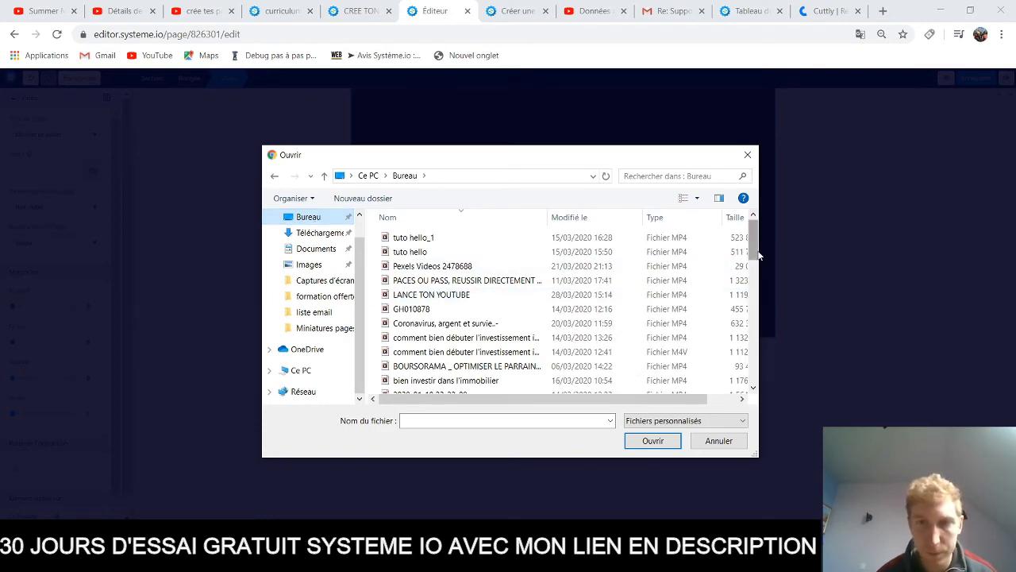
pyautogui.moveTo(754, 251); pyautogui.dragTo(755, 308)
pyautogui.click(440, 257)
pyautogui.doubleClick(439, 257)
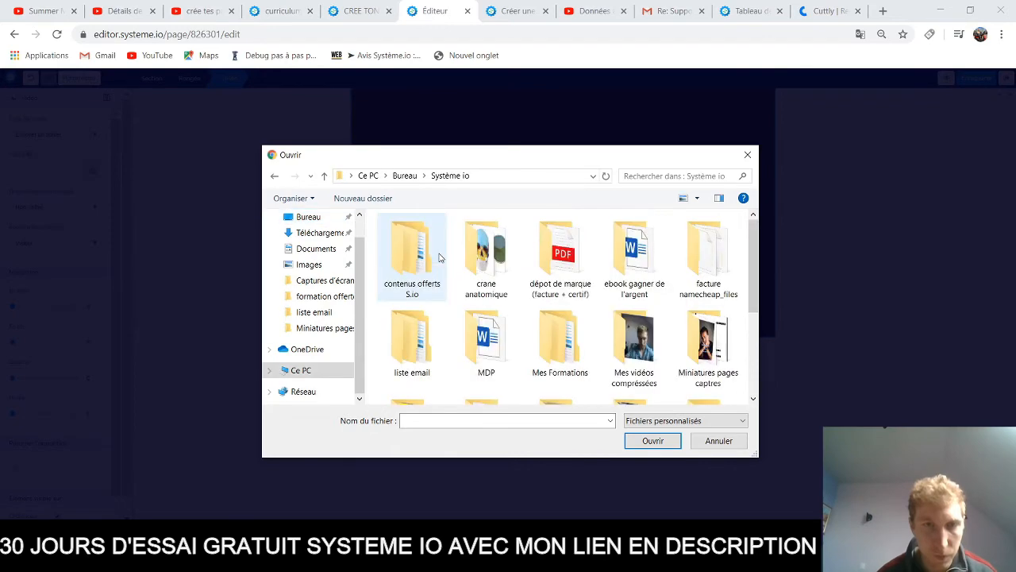
pyautogui.moveTo(756, 268)
pyautogui.mouseDown()
pyautogui.moveTo(762, 332)
pyautogui.moveTo(760, 278)
pyautogui.mouseUp()
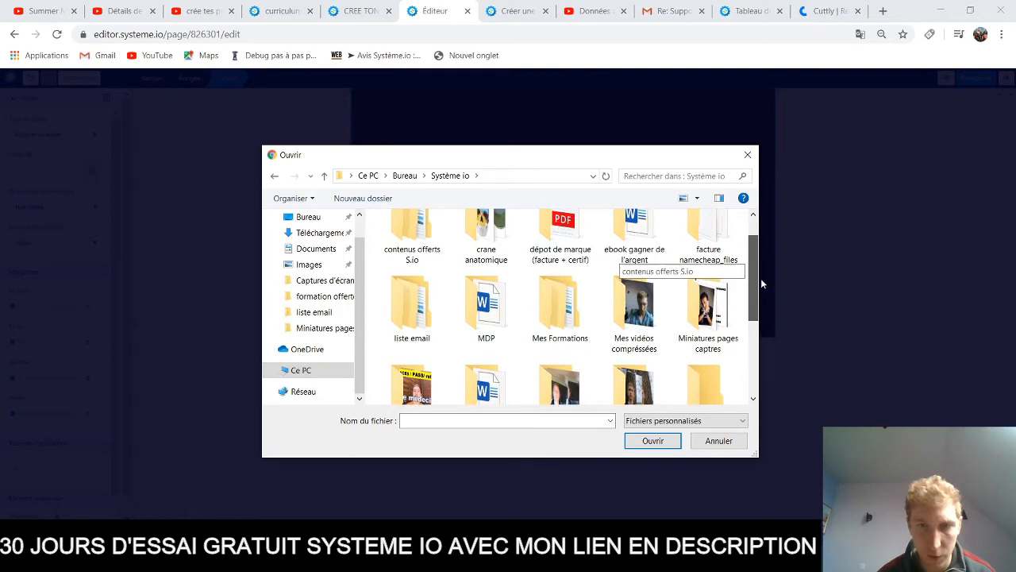
pyautogui.doubleClick(571, 332)
pyautogui.doubleClick(640, 242)
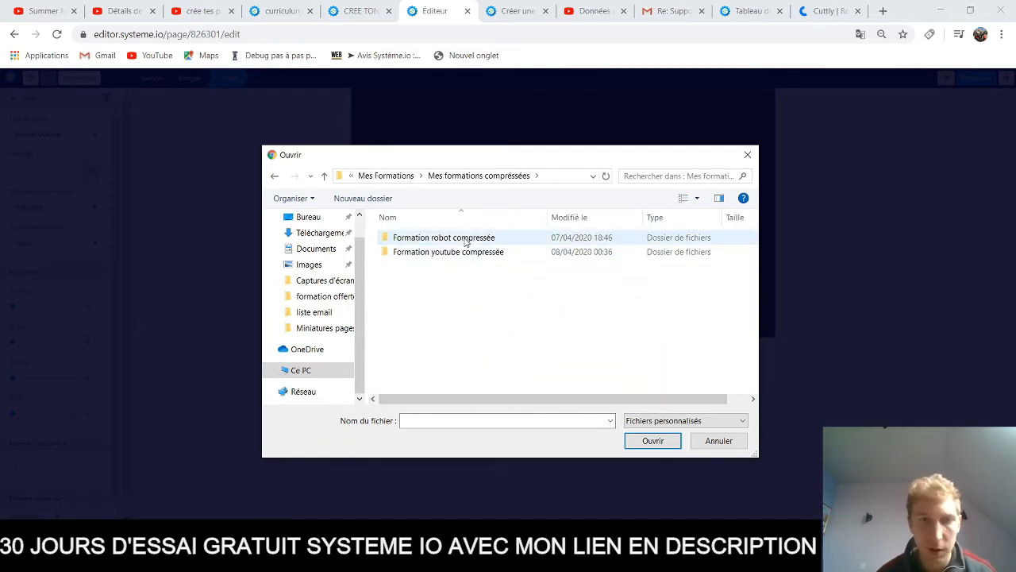
pyautogui.click(462, 254)
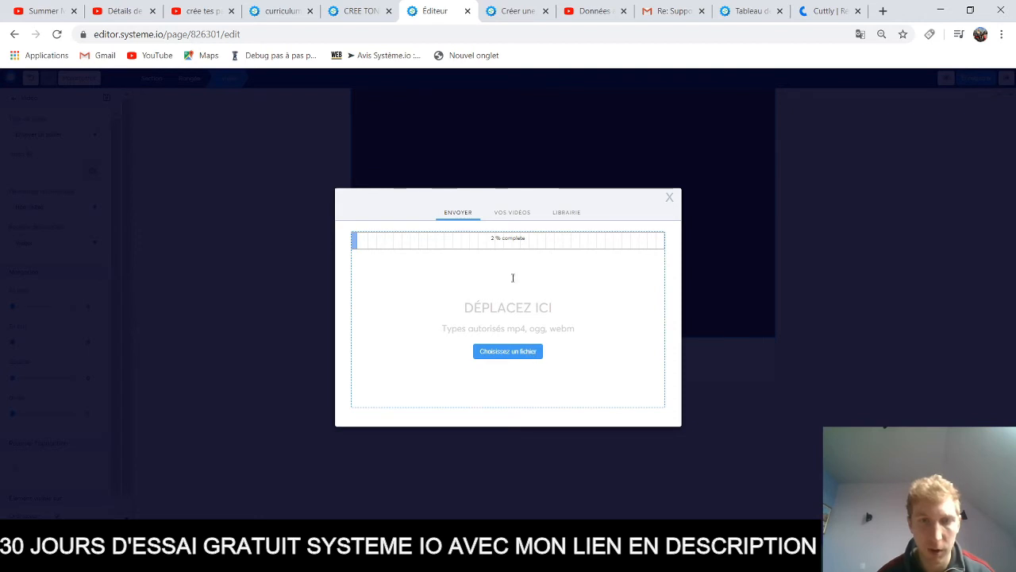
pyautogui.click(669, 198)
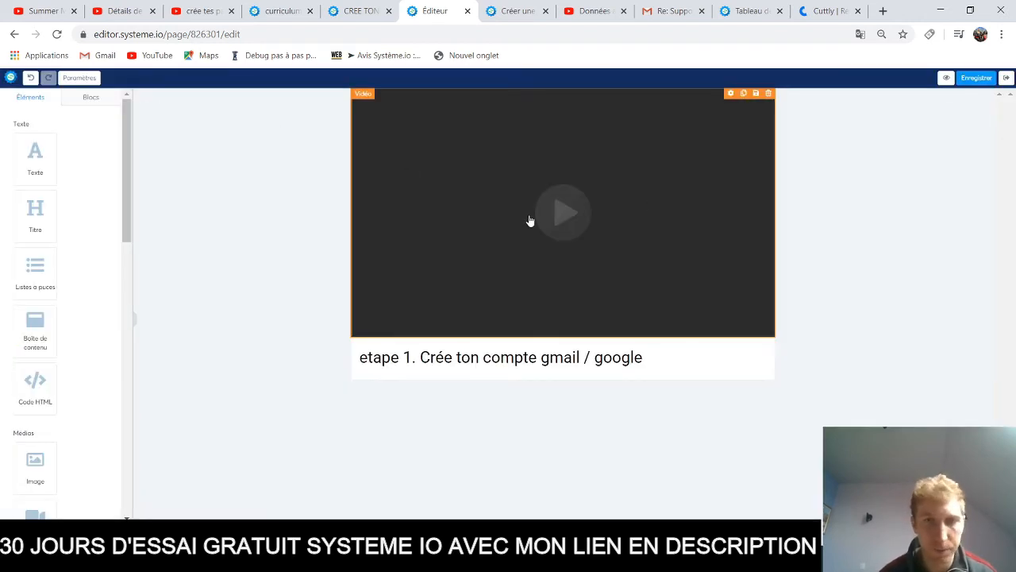
# Insert the previously uploaded video "6.CrerUnMenu.m4v" into the chapter page's video element
pyautogui.click(529, 220)
pyautogui.click(94, 171)
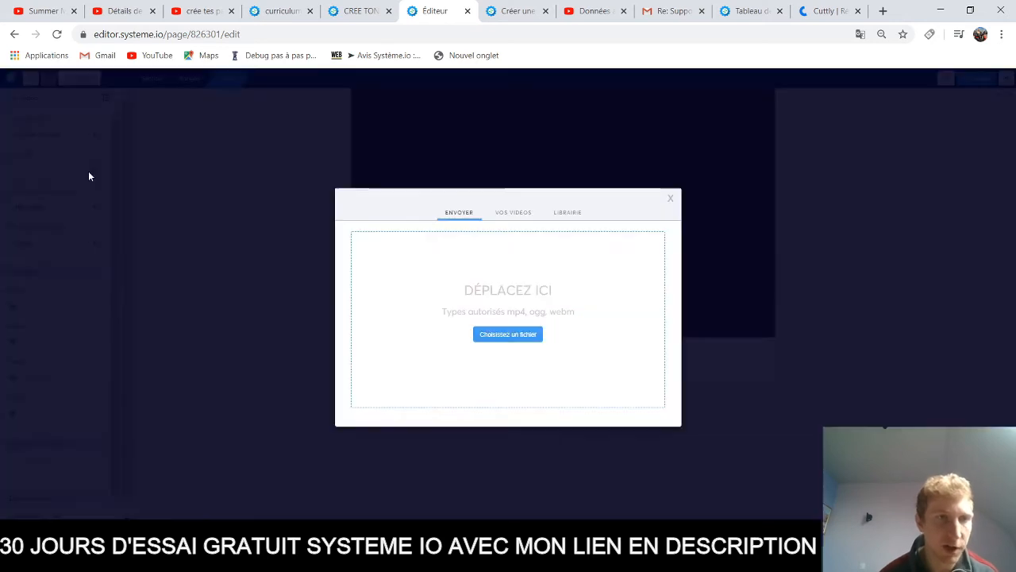
pyautogui.click(513, 213)
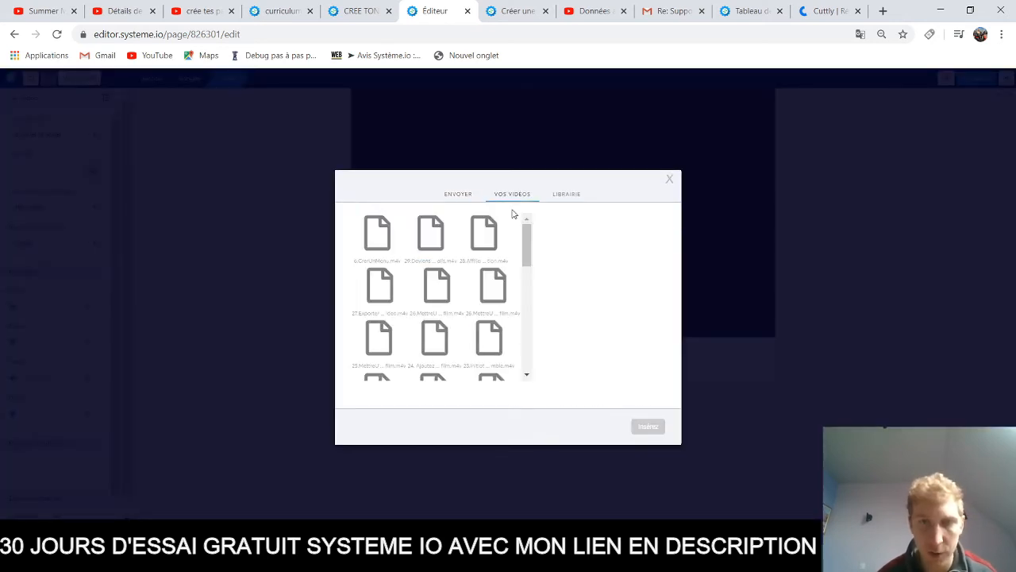
pyautogui.click(381, 235)
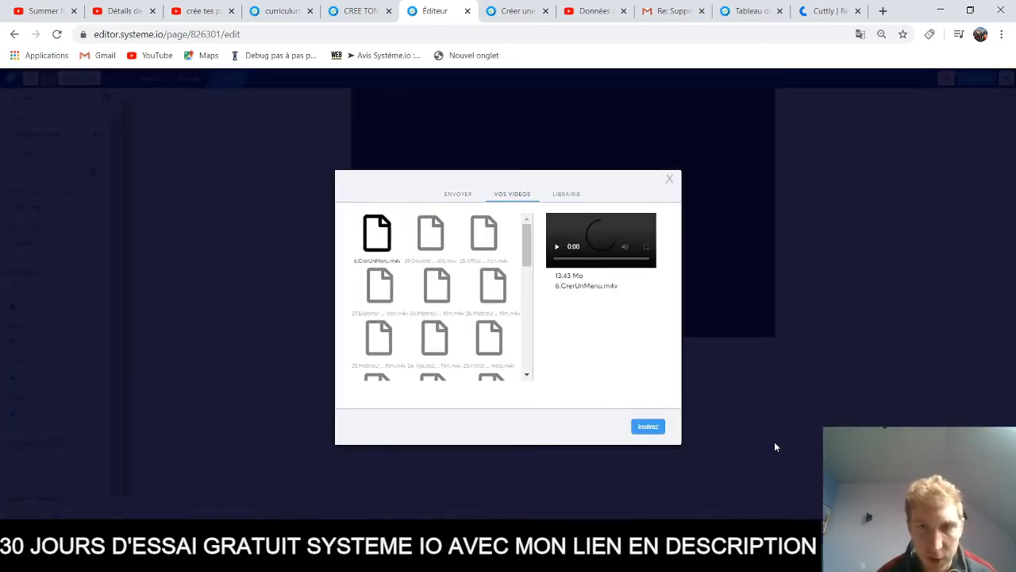
pyautogui.click(649, 427)
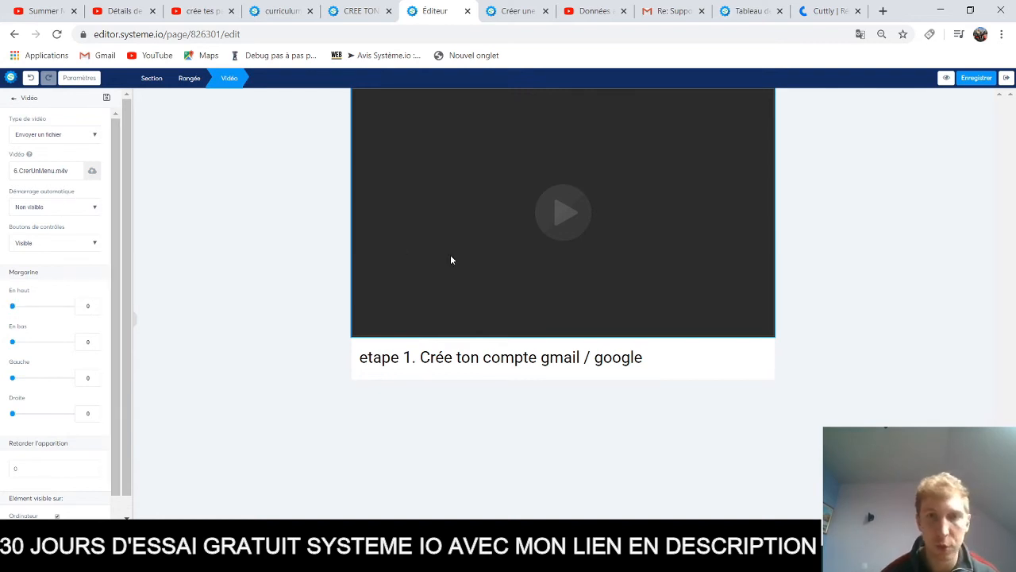
# Set the video element's top margin to 69, review its remaining settings, and deselect it
pyautogui.moveTo(13, 308); pyautogui.dragTo(6, 348)
pyautogui.moveTo(14, 385)
pyautogui.mouseDown()
pyautogui.moveTo(37, 374)
pyautogui.moveTo(10, 376)
pyautogui.mouseUp()
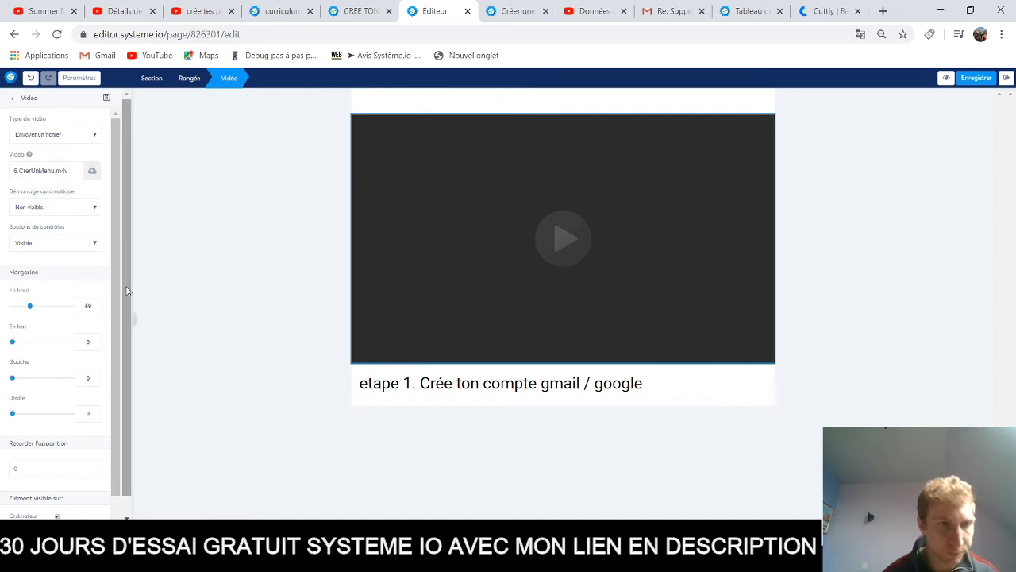
pyautogui.scroll(-1, 116, 344)
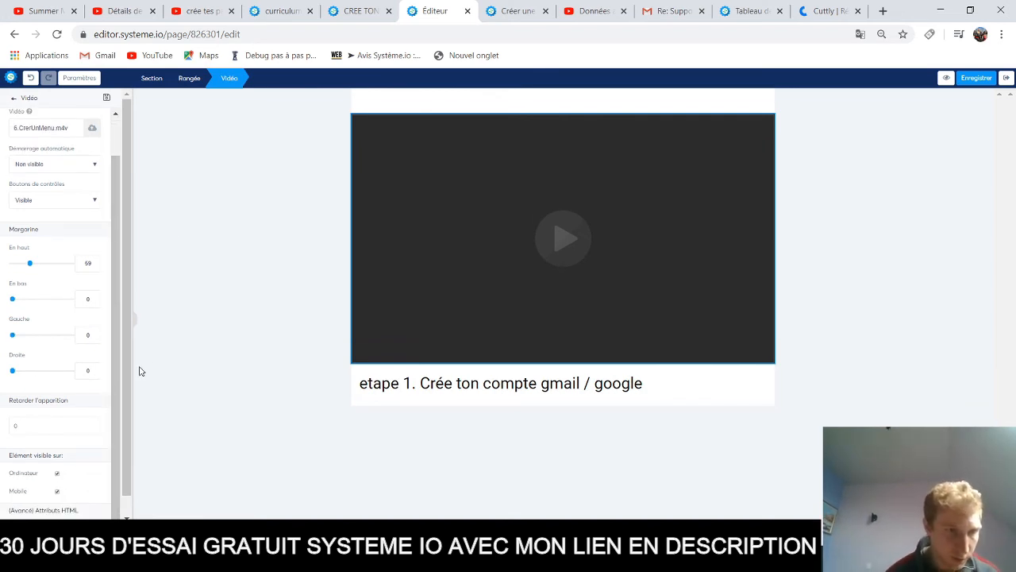
pyautogui.click(378, 268)
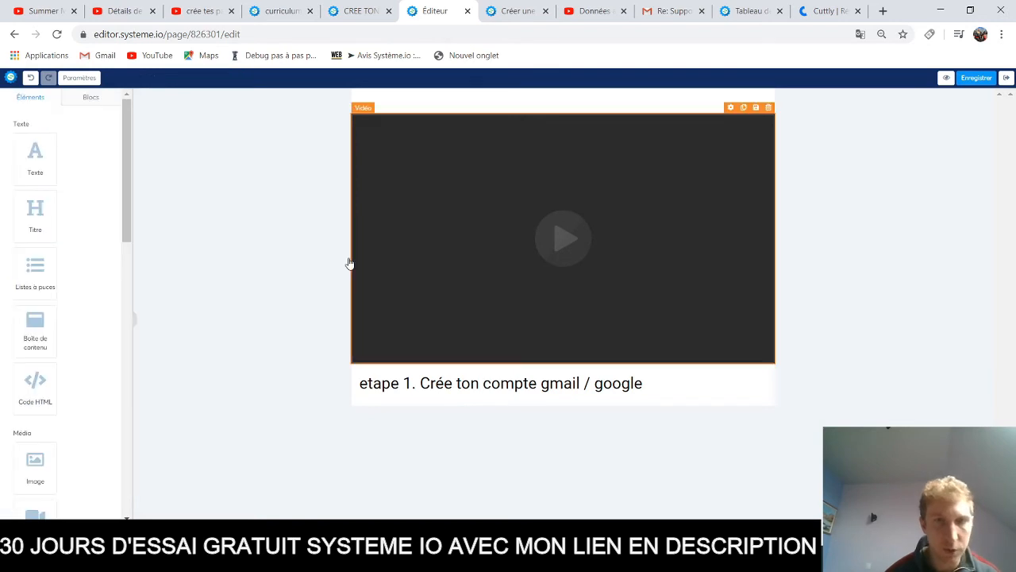
pyautogui.click(295, 243)
# Review the autoplay and control-button options of the chapter page's video element, and deselect it
pyautogui.click(496, 257)
pyautogui.click(496, 261)
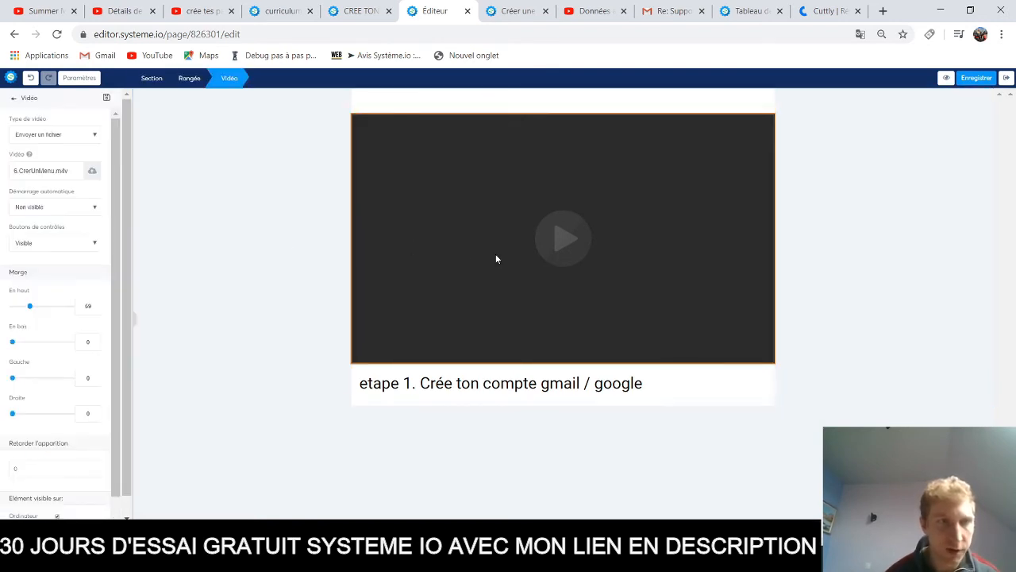
pyautogui.click(58, 208)
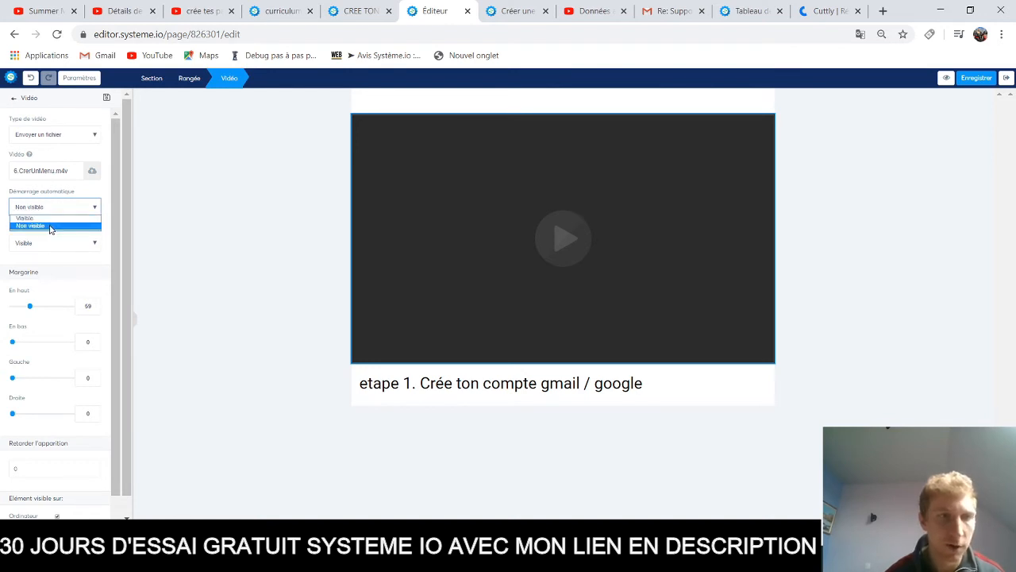
pyautogui.click(50, 226)
pyautogui.click(49, 246)
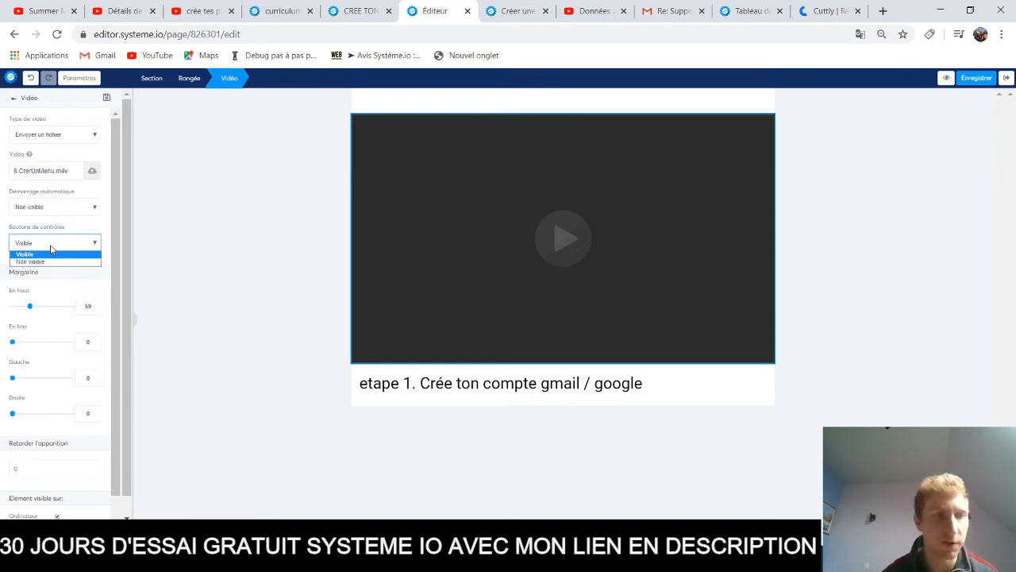
pyautogui.click(251, 214)
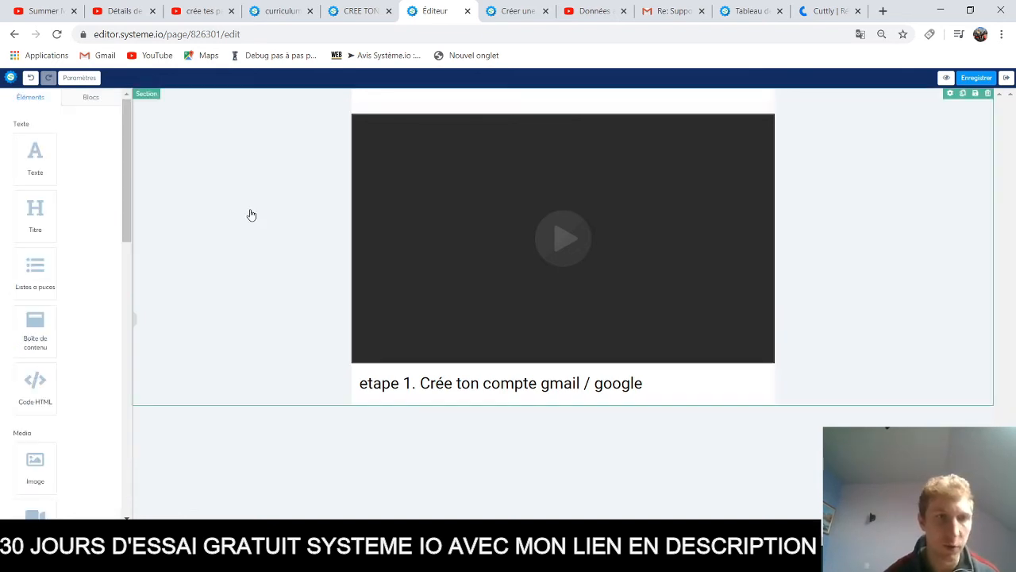
pyautogui.click(440, 384)
pyautogui.click(247, 353)
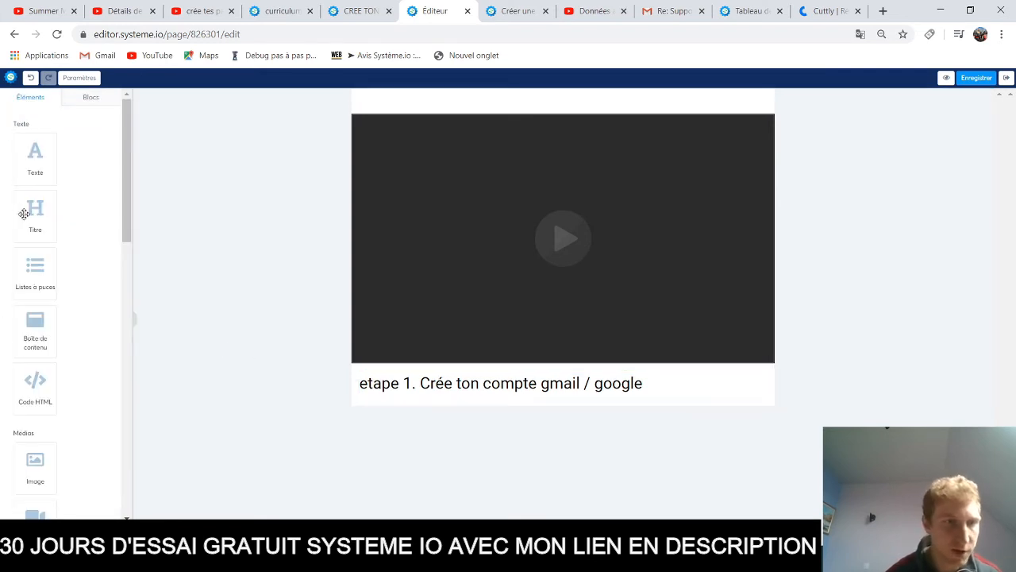
pyautogui.moveTo(30, 214); pyautogui.dragTo(33, 245)
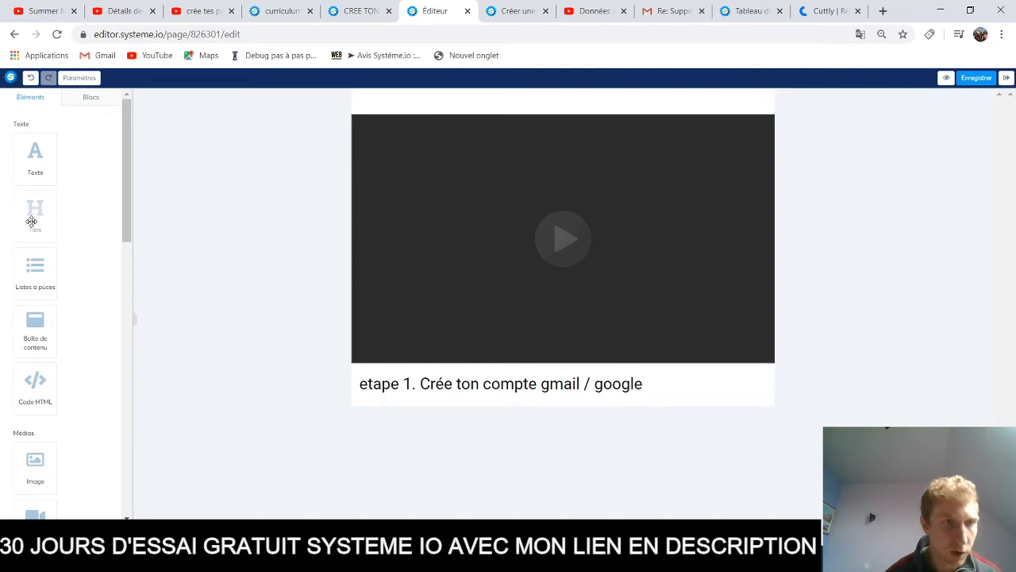
pyautogui.click(270, 264)
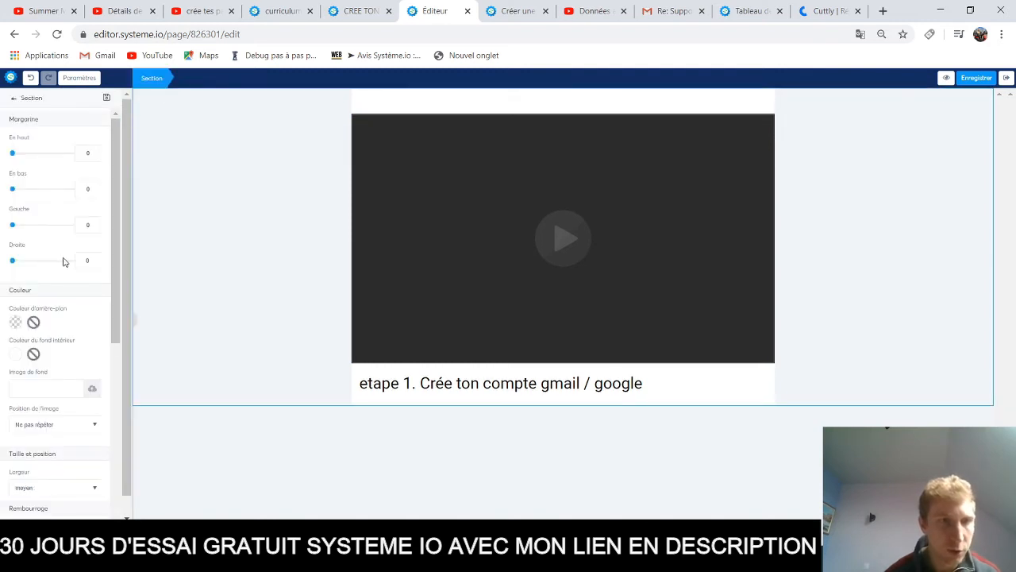
pyautogui.click(223, 232)
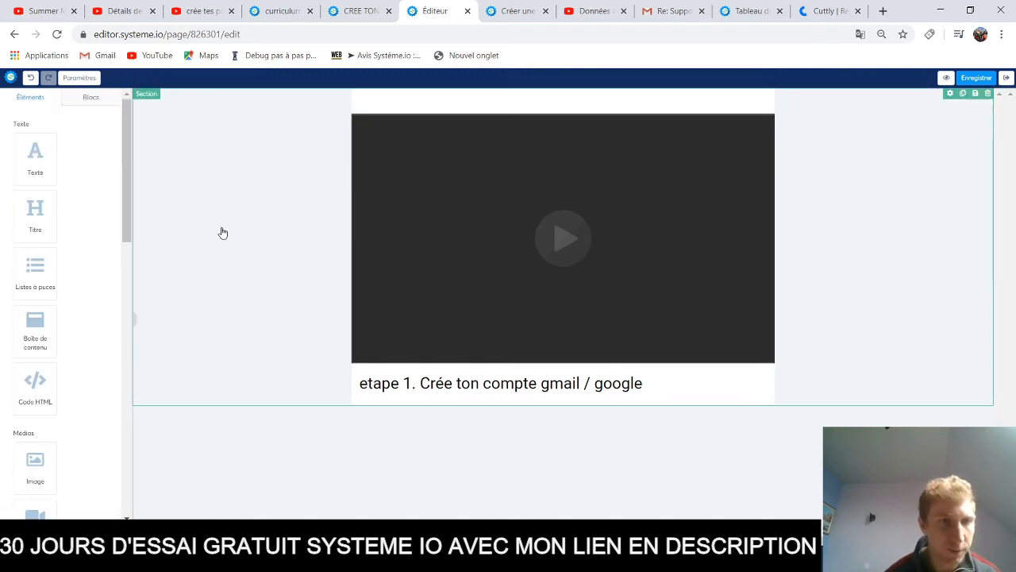
pyautogui.click(181, 265)
pyautogui.click(188, 259)
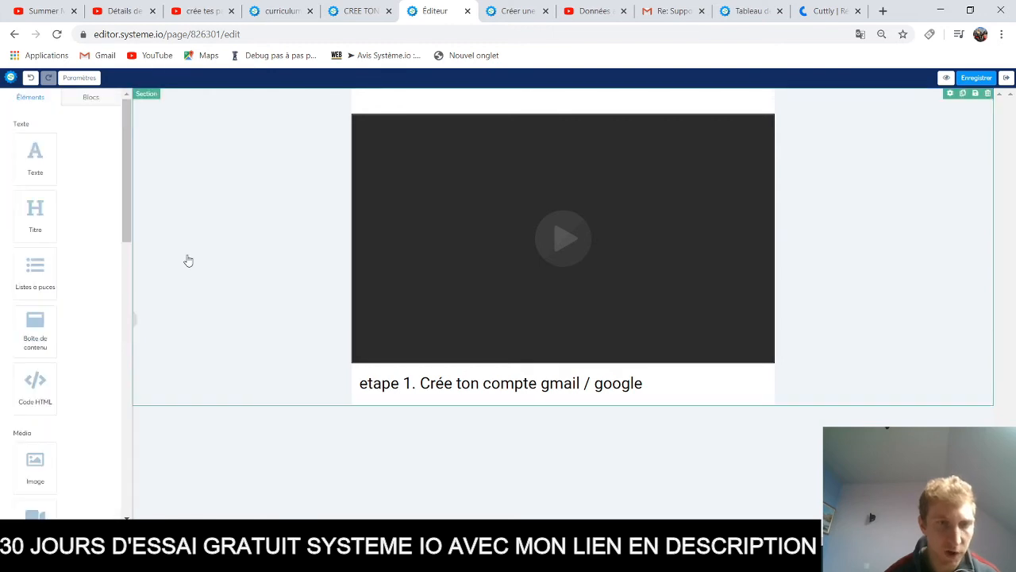
pyautogui.click(188, 260)
pyautogui.click(189, 260)
pyautogui.click(188, 260)
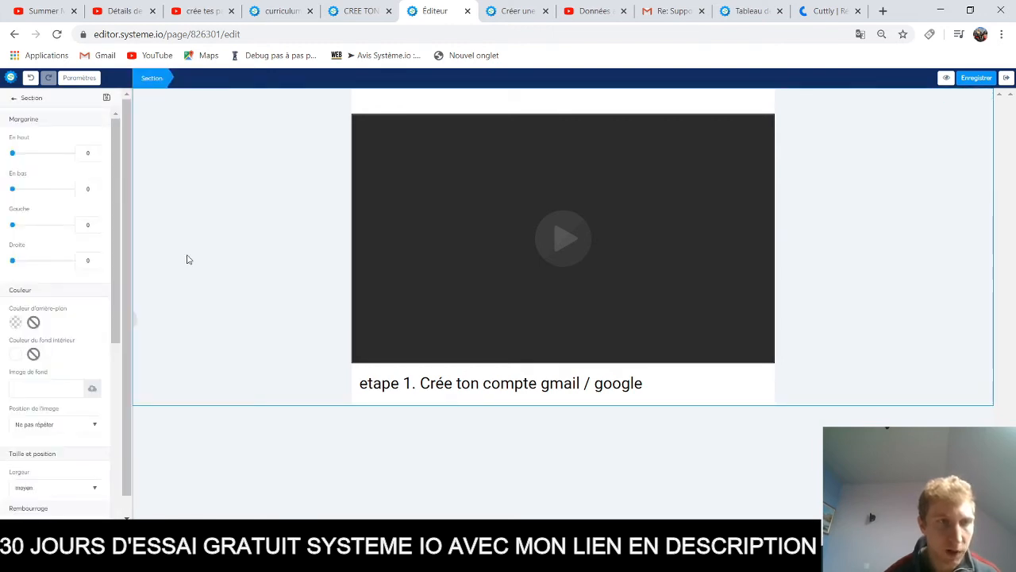
pyautogui.click(188, 259)
pyautogui.click(188, 259)
pyautogui.click(188, 260)
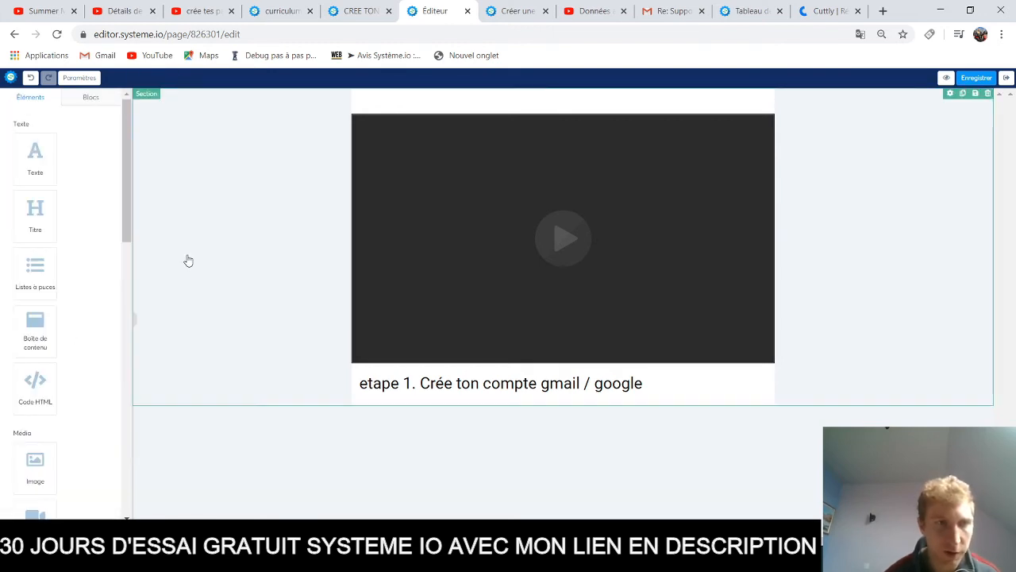
# Add a title element above the video on the chapter page and clear its placeholder text
pyautogui.moveTo(25, 215); pyautogui.dragTo(463, 125)
pyautogui.click(593, 105)
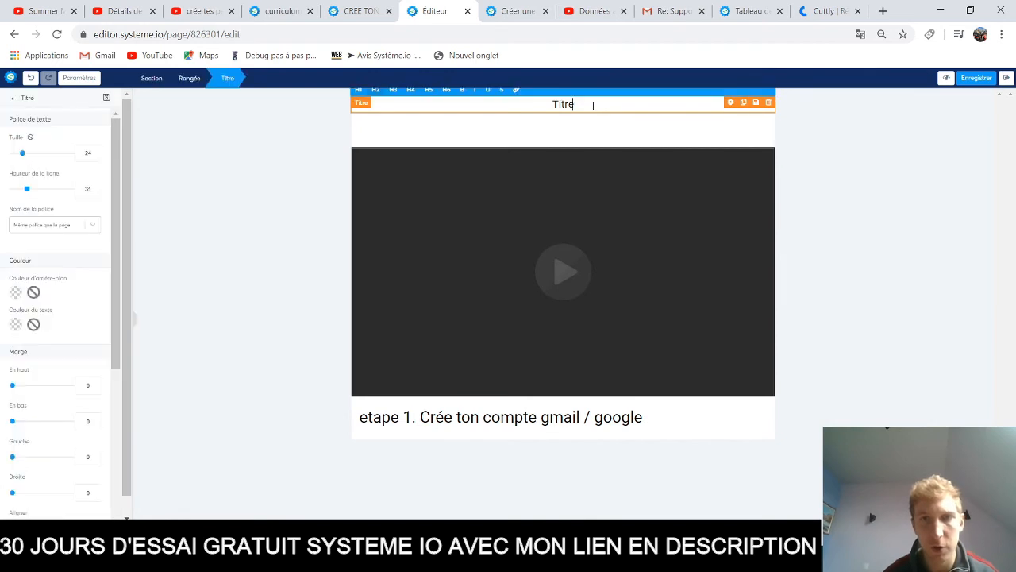
pyautogui.doubleClick(514, 103)
pyautogui.press('BackSpace')
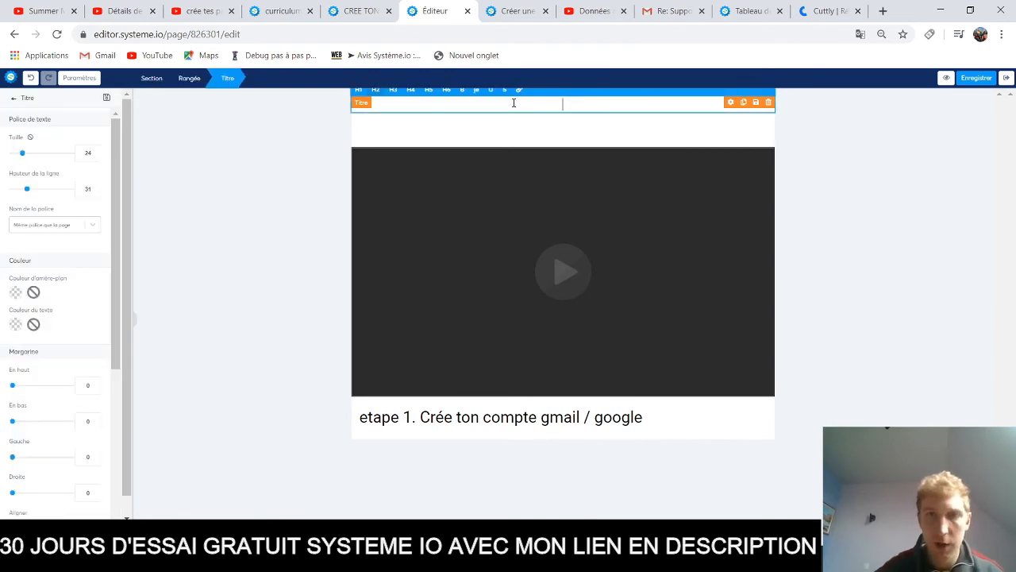
pyautogui.write('Appren')
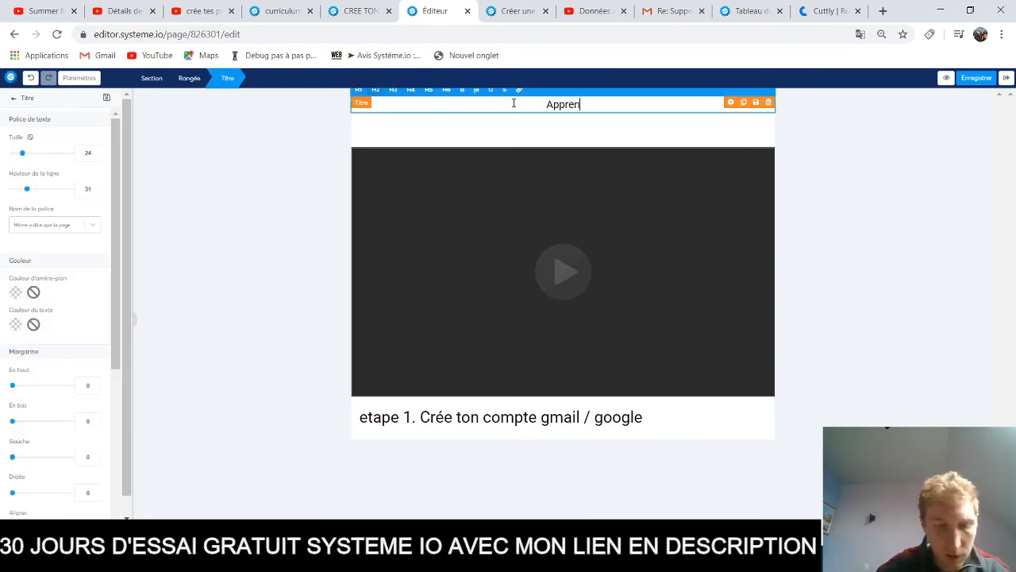
pyautogui.write('ds à')
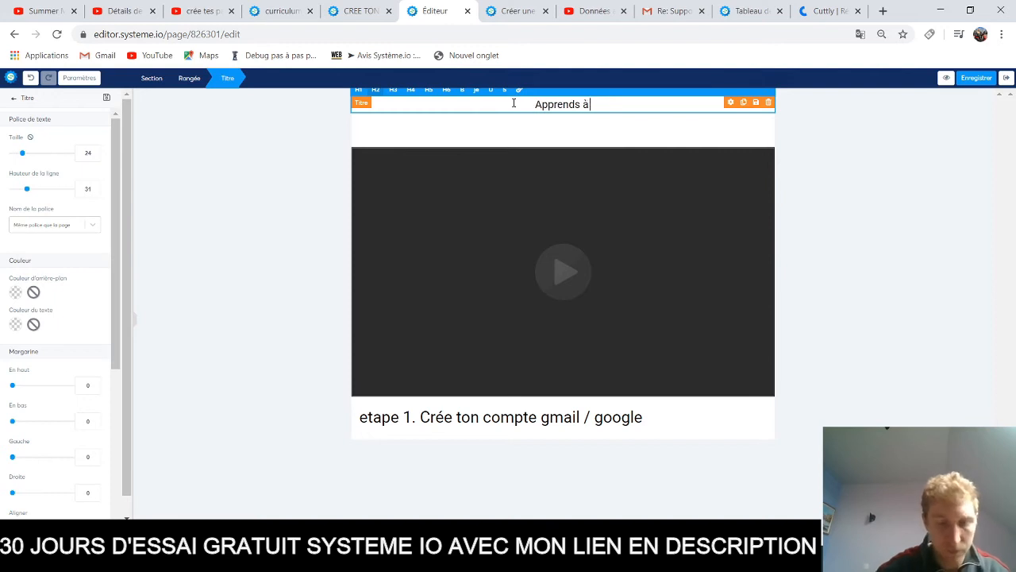
pyautogui.write(' ouvr')
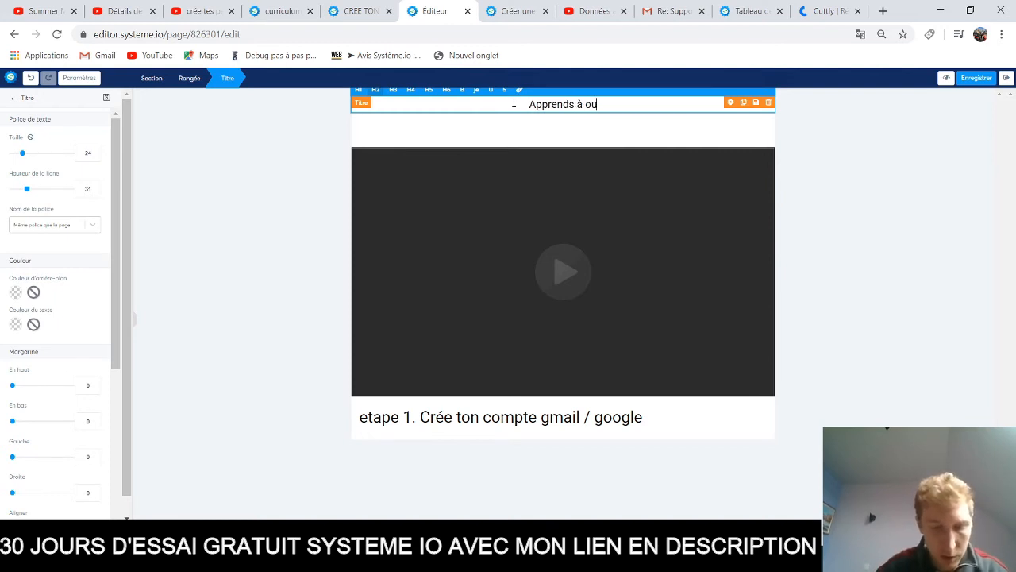
pyautogui.press('BackSpace')
pyautogui.press('BackSpace')
pyautogui.press('BackSpace')
pyautogui.press('BackSpace')
pyautogui.press('BackSpace')
pyautogui.press('BackSpace')
pyautogui.press('BackSpace')
pyautogui.press('BackSpace')
pyautogui.press('BackSpace')
pyautogui.press('BackSpace')
pyautogui.press('BackSpace')
pyautogui.press('BackSpace')
pyautogui.press('BackSpace')
pyautogui.press('BackSpace')
pyautogui.press('BackSpace')
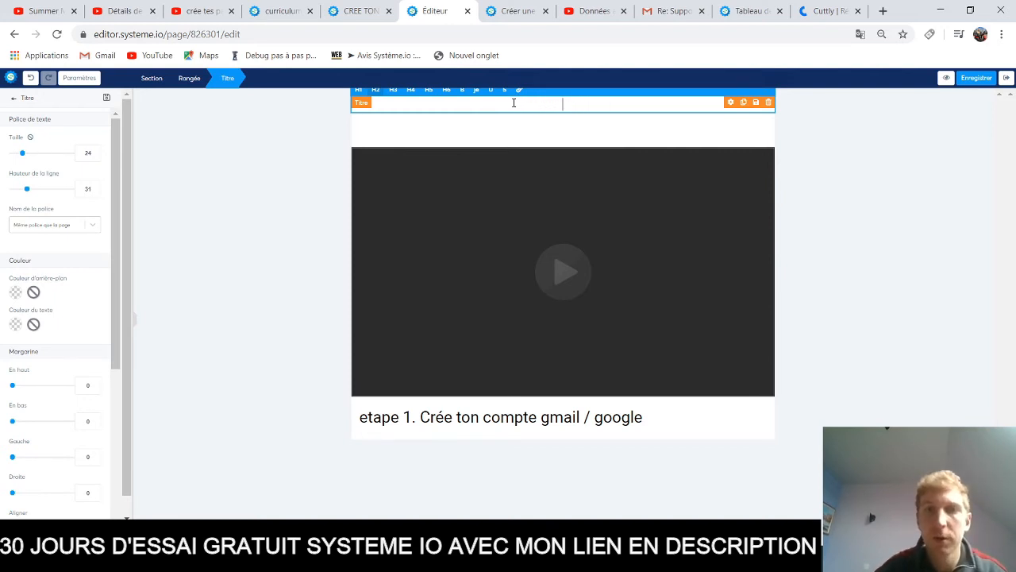
# Enter "Tuto créer ton compte google" as the title above the video, and deselect the title element
pyautogui.write('Tuto ')
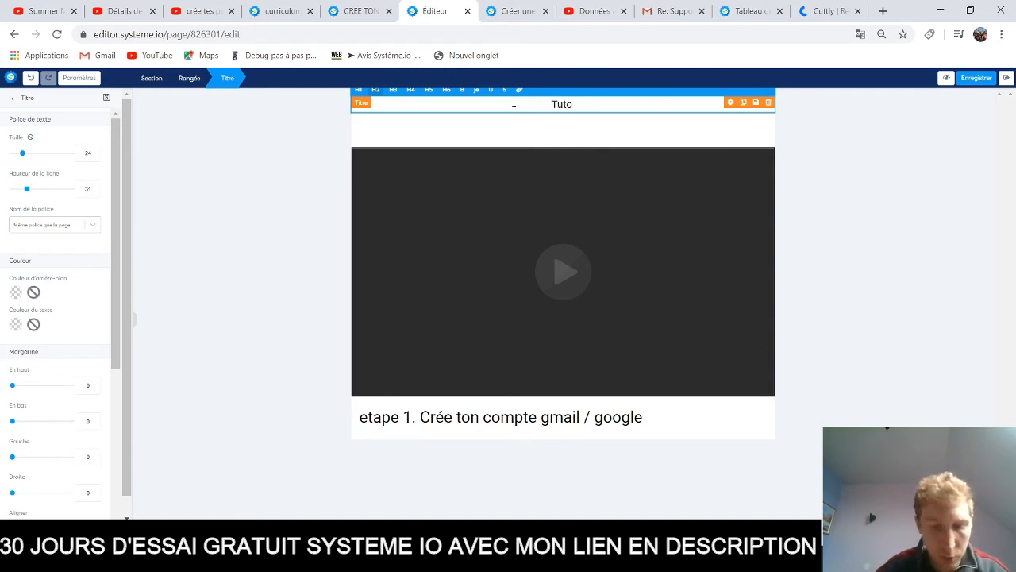
pyautogui.write('créer to')
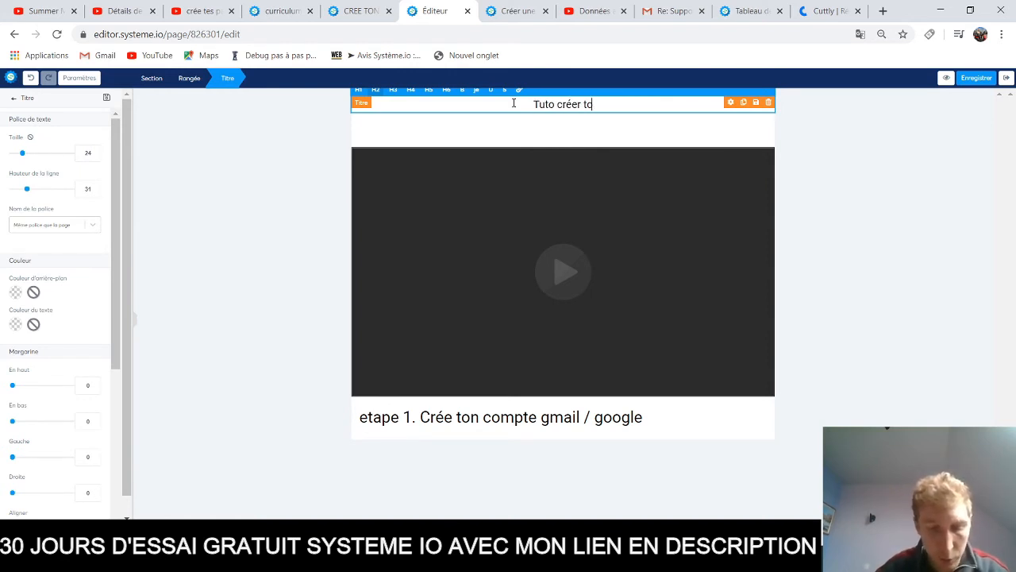
pyautogui.write('n compte goog')
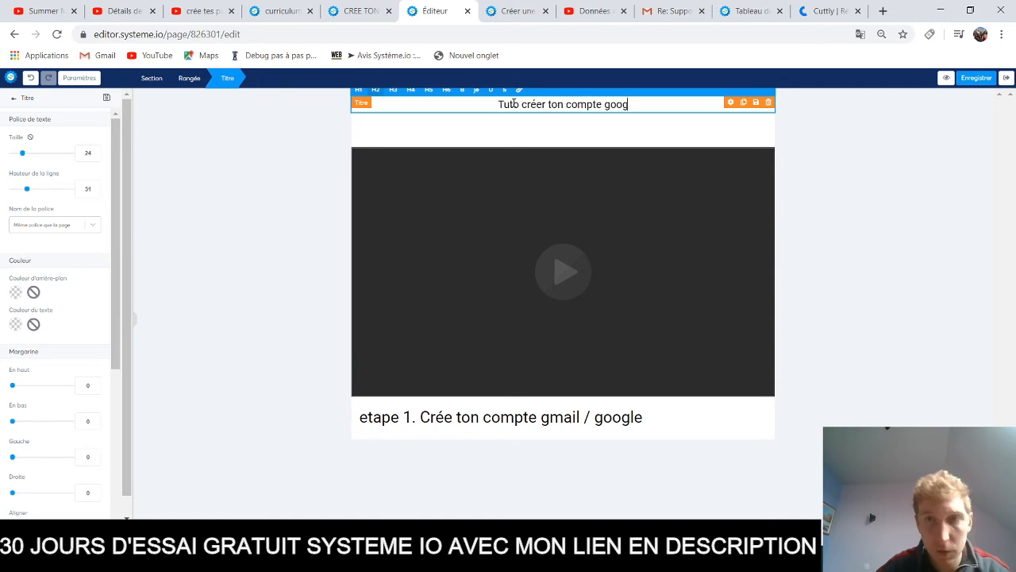
pyautogui.write('le')
pyautogui.click(237, 207)
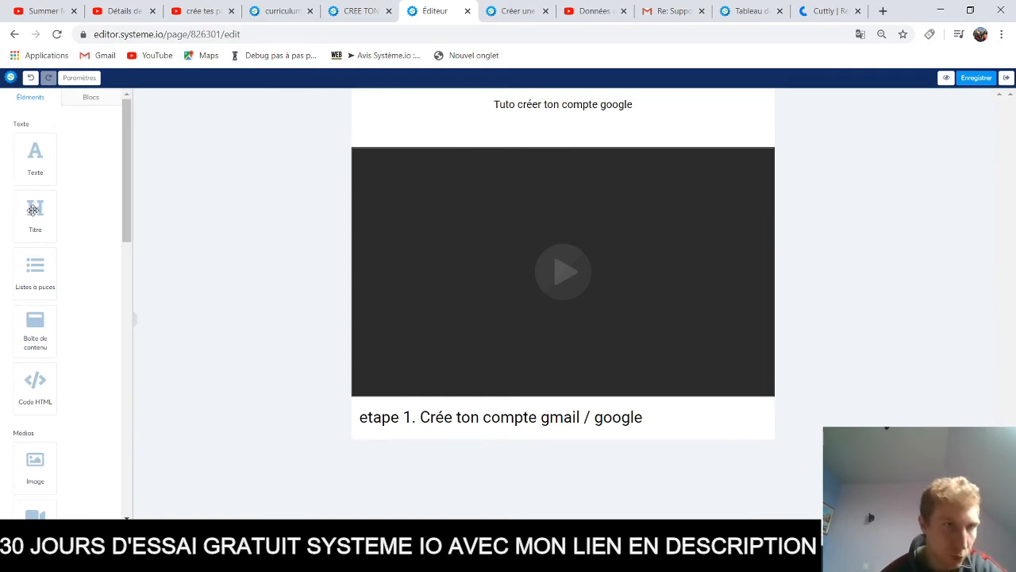
# Insert an image element between the title and the video on the chapter page
pyautogui.moveTo(127, 202); pyautogui.dragTo(121, 248)
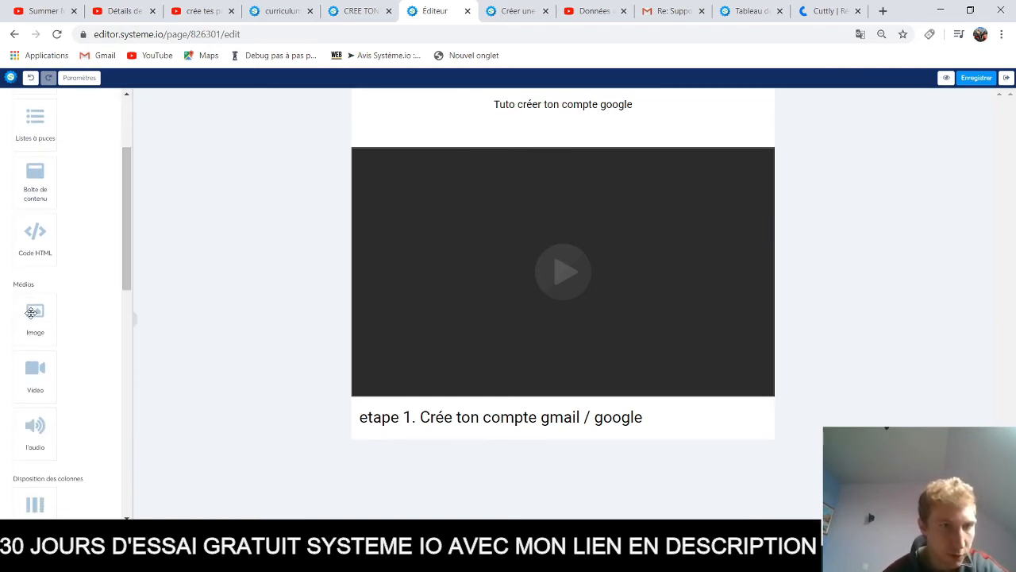
pyautogui.moveTo(31, 312); pyautogui.dragTo(521, 117)
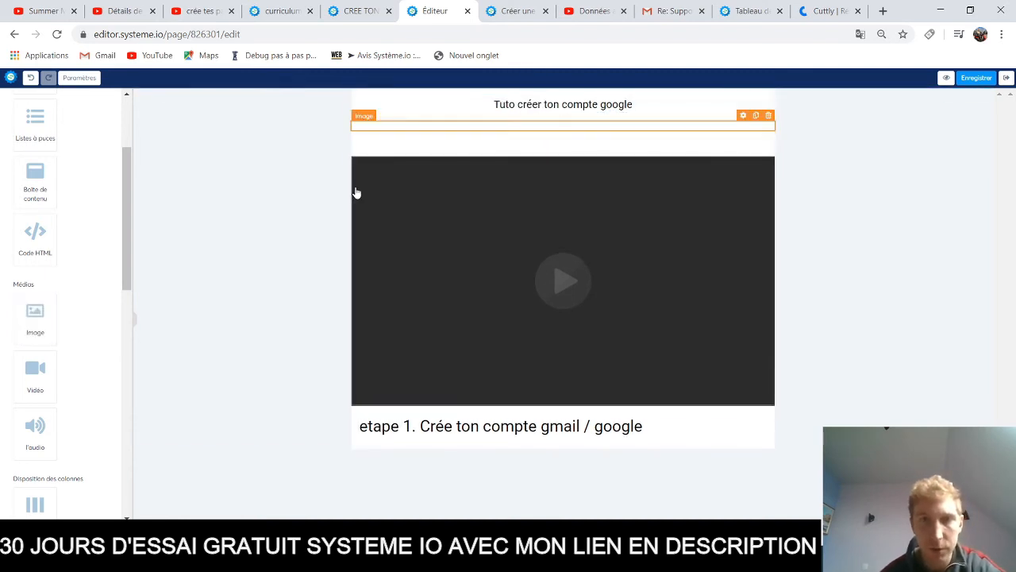
pyautogui.doubleClick(561, 185)
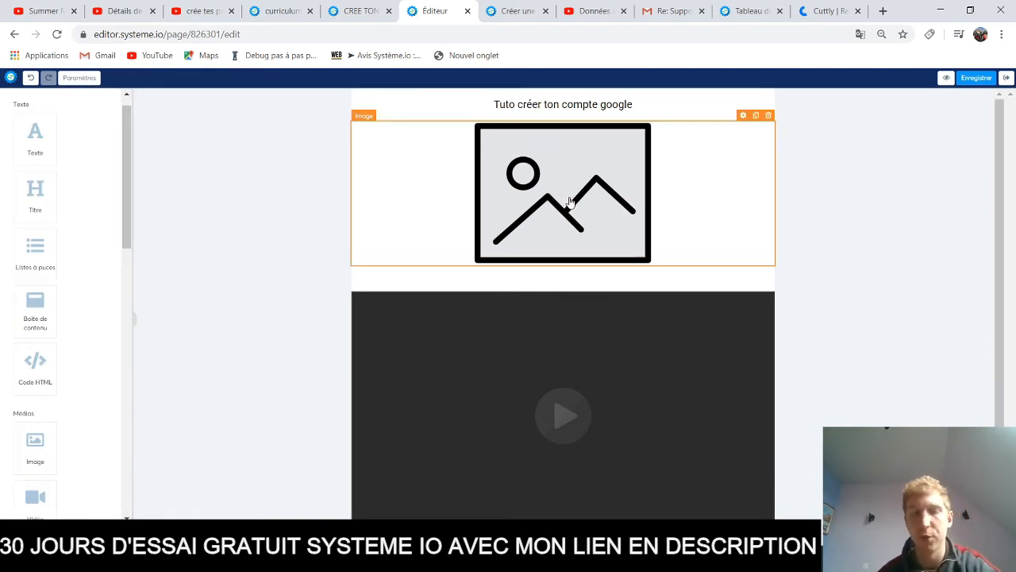
# Save the chapter page and exit the editor to return to the course curriculum
pyautogui.click(977, 79)
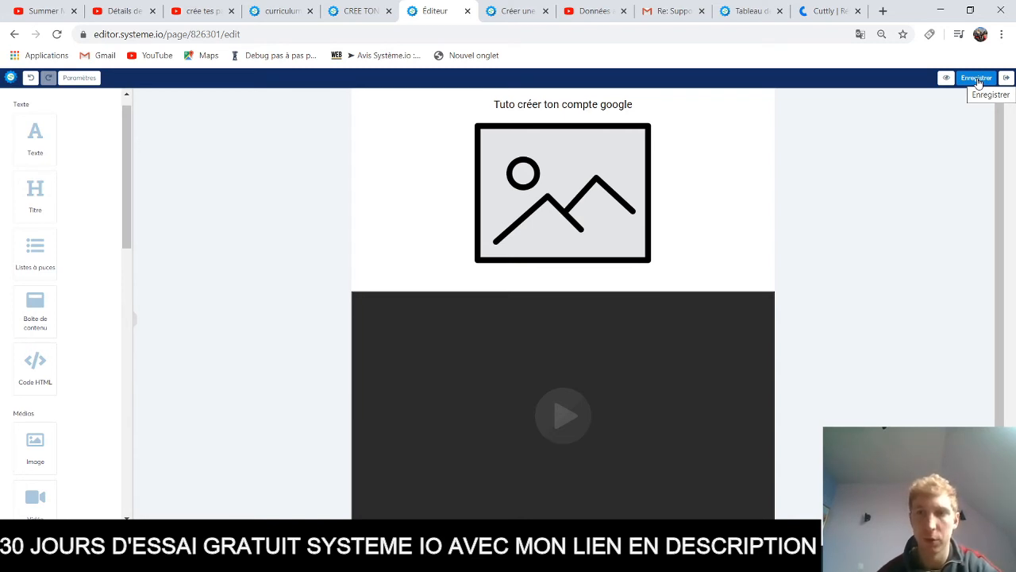
pyautogui.click(978, 78)
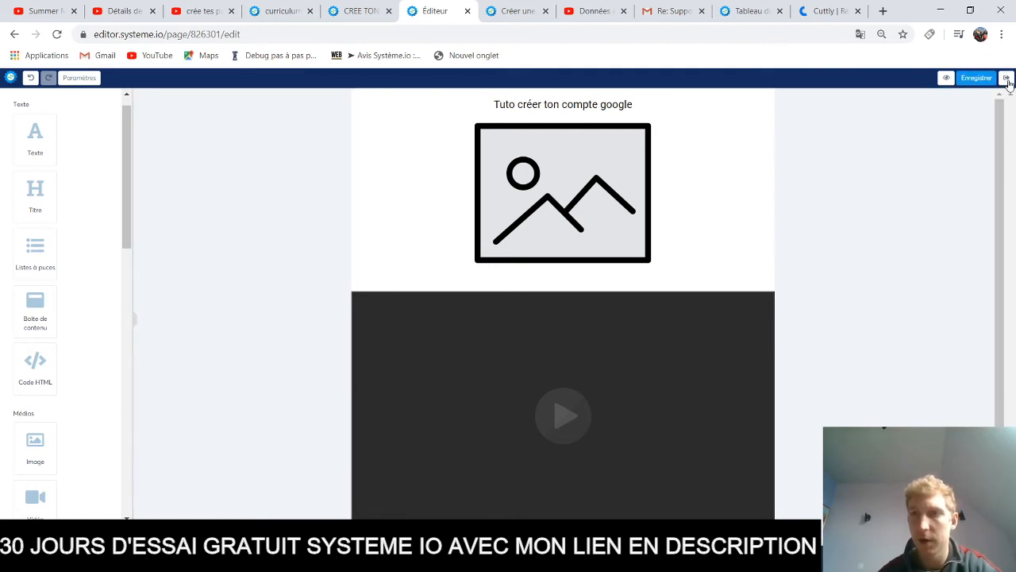
pyautogui.click(1006, 79)
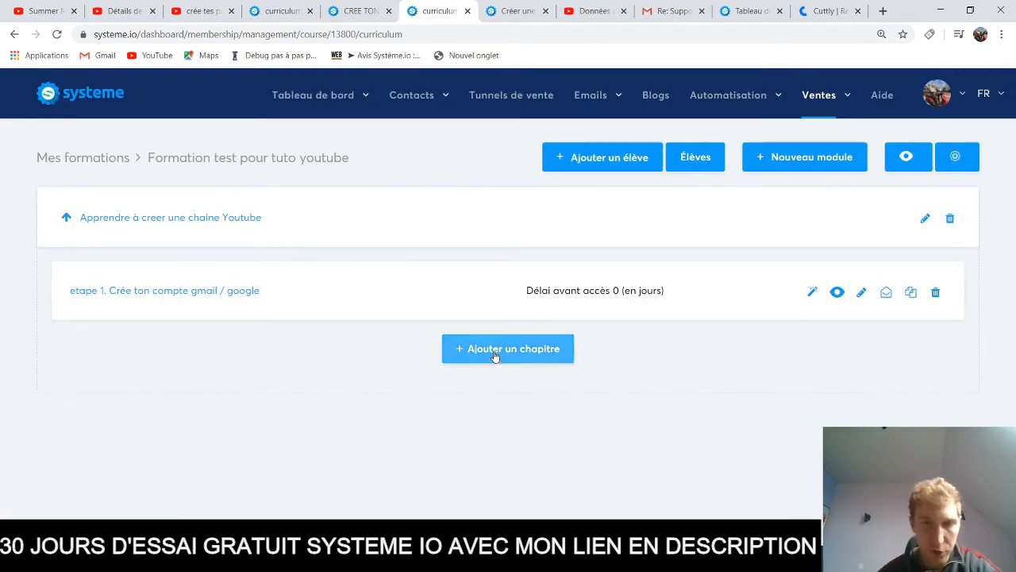
# Start a new chapter in the module "Apprendre à creer une chaine Youtube" and name it "apprendre le montage vidéo"
pyautogui.click(494, 351)
pyautogui.click(430, 225)
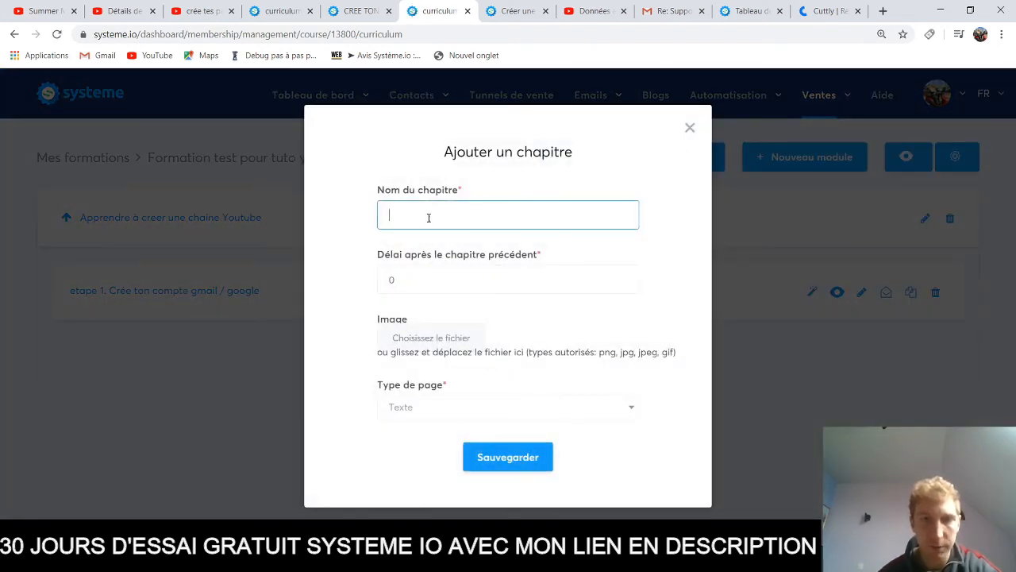
pyautogui.click(429, 218)
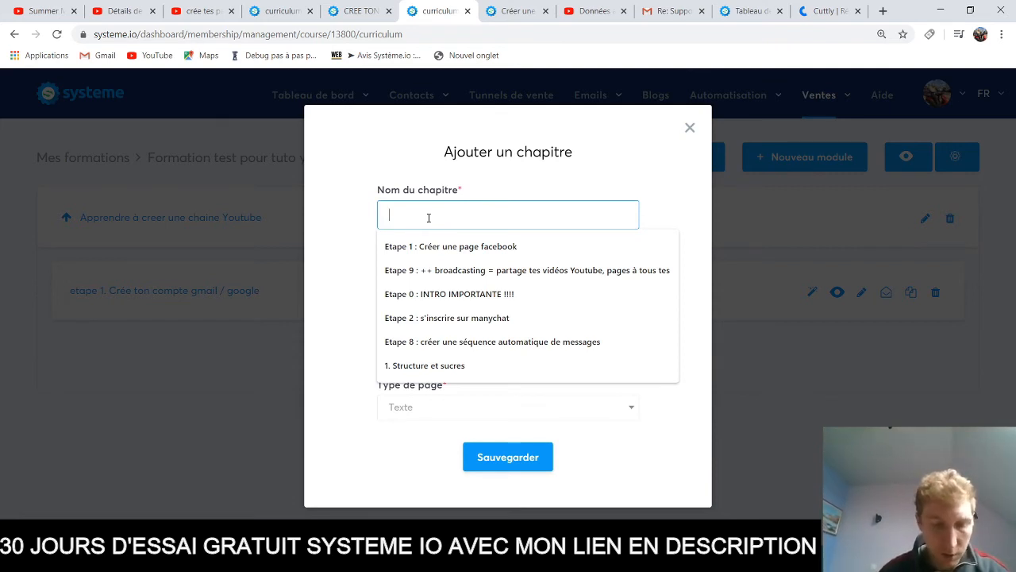
pyautogui.write('apprendre le m')
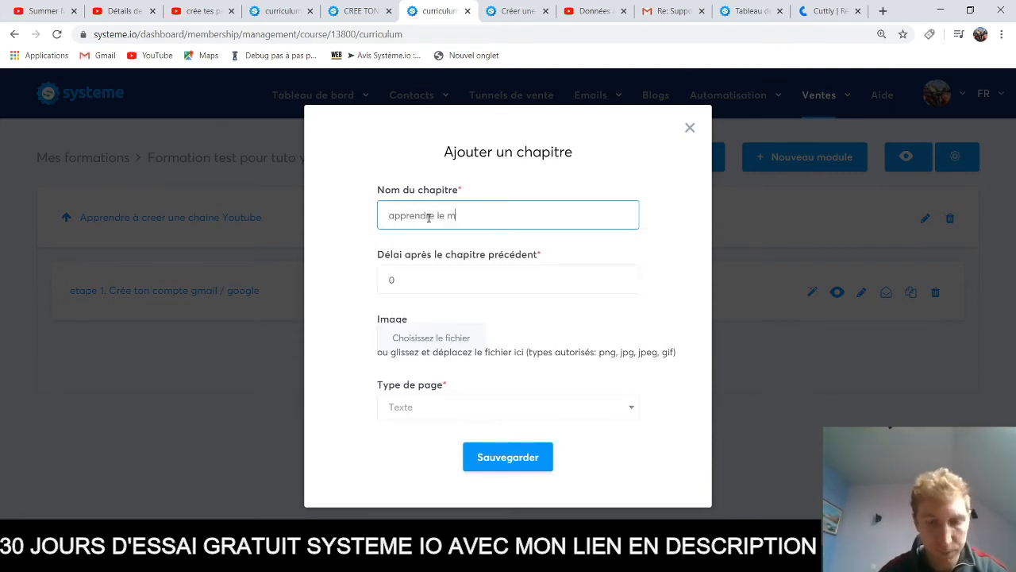
pyautogui.write('ontage vidéo')
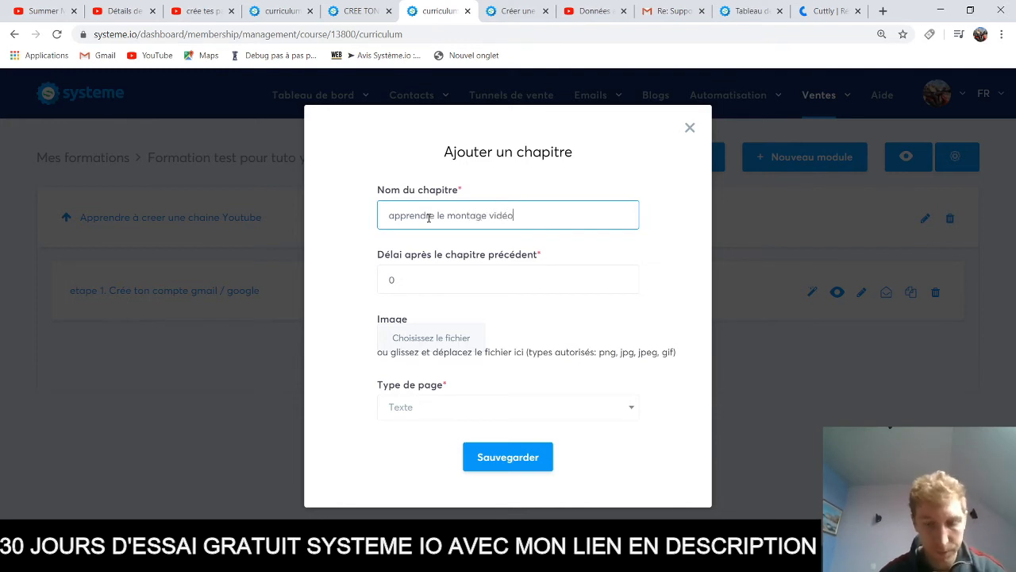
pyautogui.press('Tab')
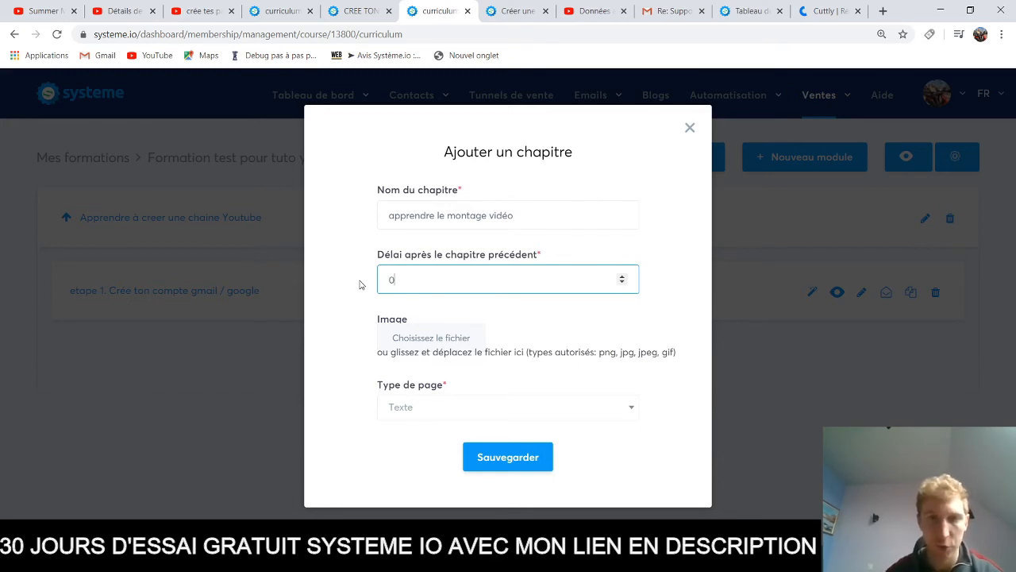
# Keep "Texte" as the new chapter's page type and save the chapter with a delay of 0
pyautogui.click(429, 408)
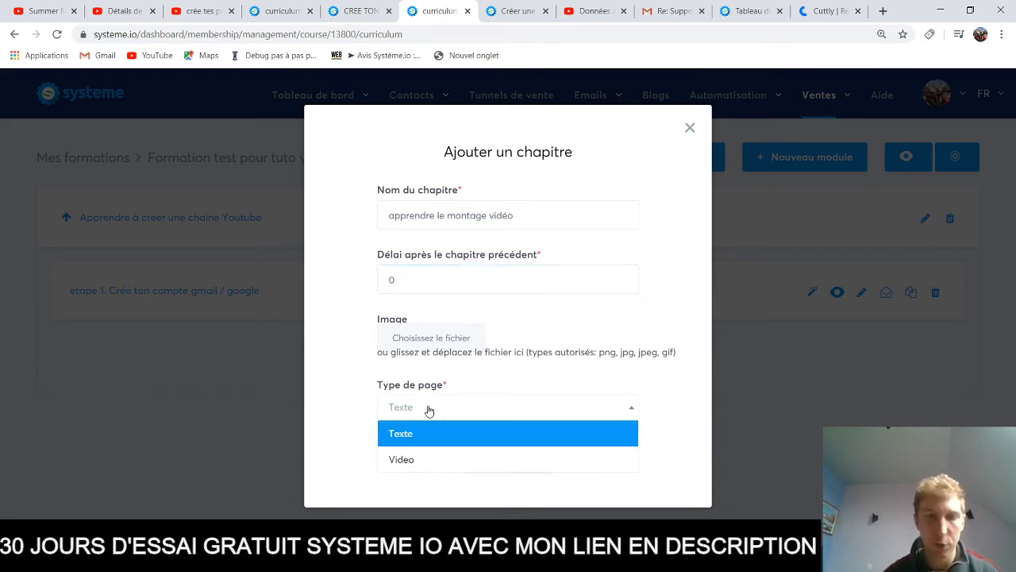
pyautogui.click(429, 407)
pyautogui.click(429, 408)
pyautogui.click(429, 408)
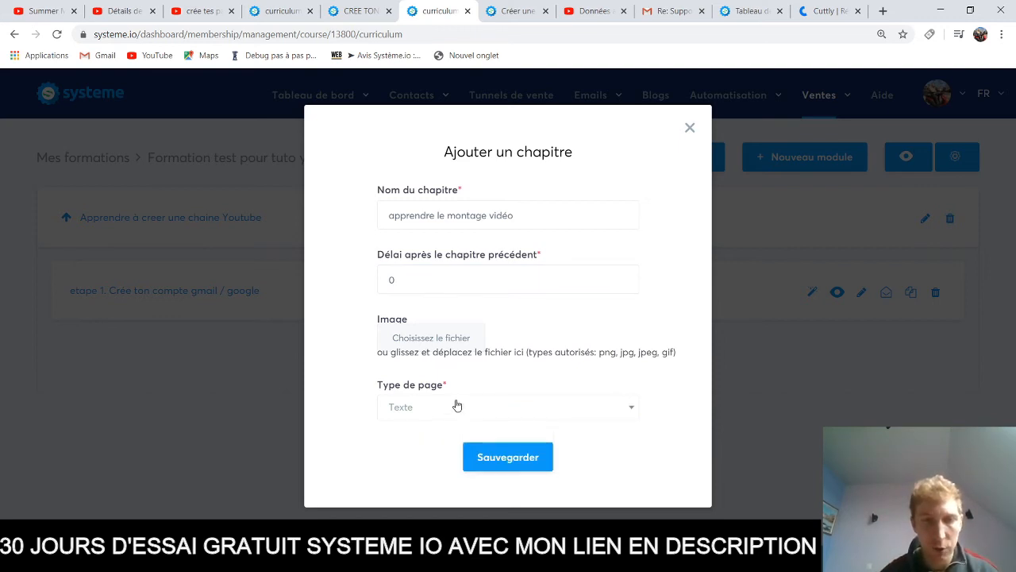
pyautogui.click(456, 409)
pyautogui.click(456, 411)
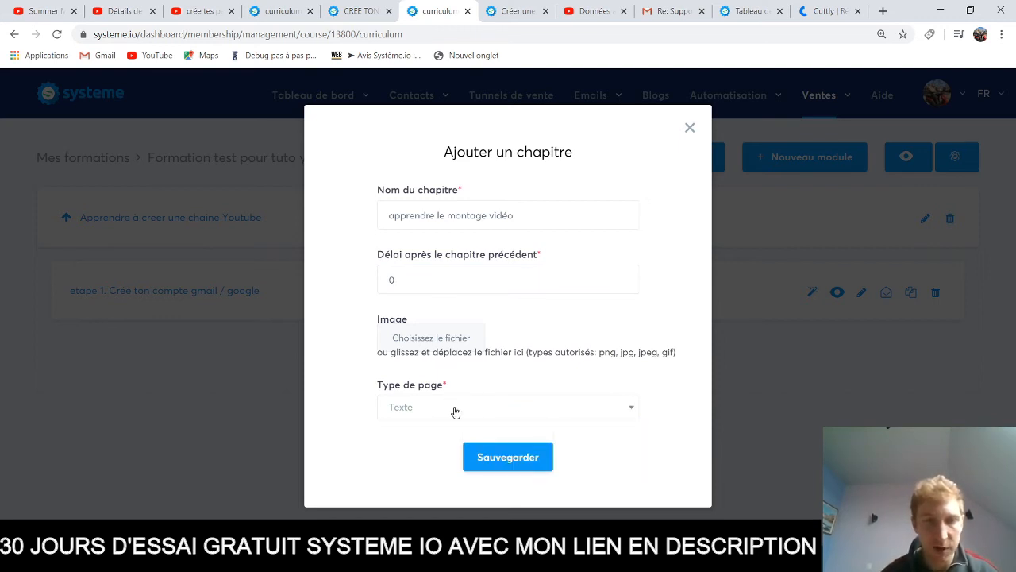
pyautogui.click(506, 460)
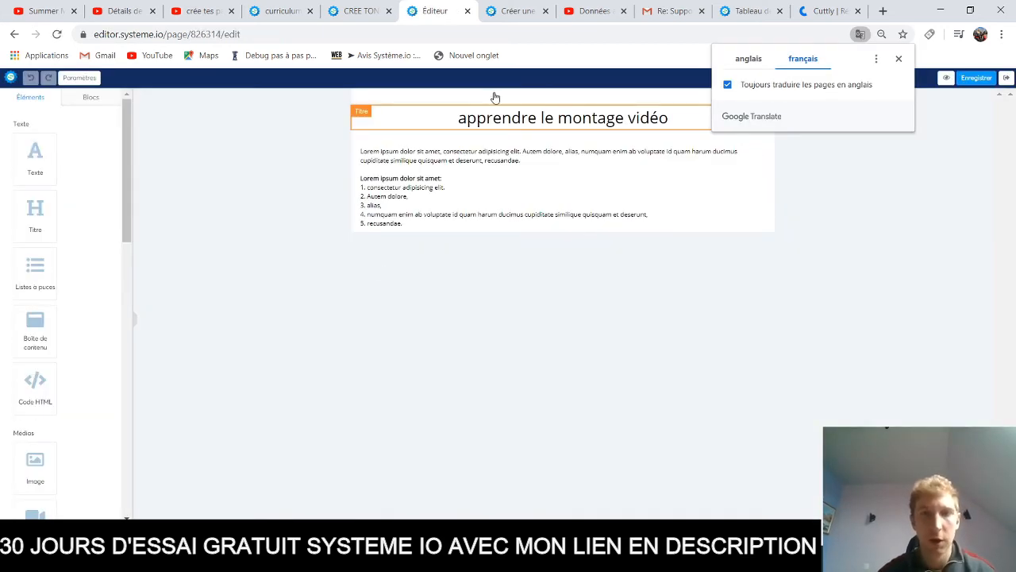
# Delete the placeholder paragraph directly below the title "apprendre le montage vidéo"
pyautogui.click(399, 162)
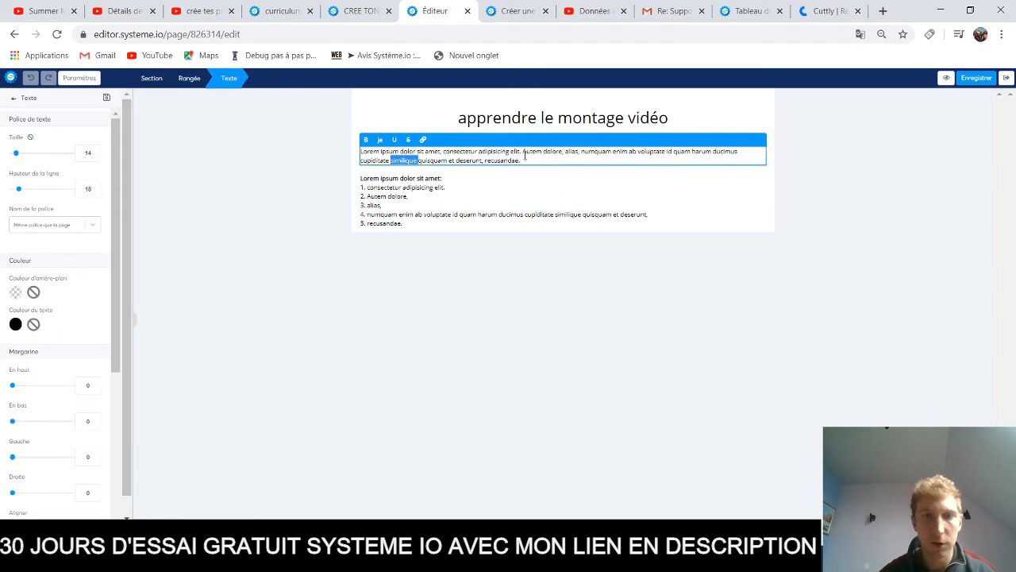
pyautogui.rightClick(380, 154)
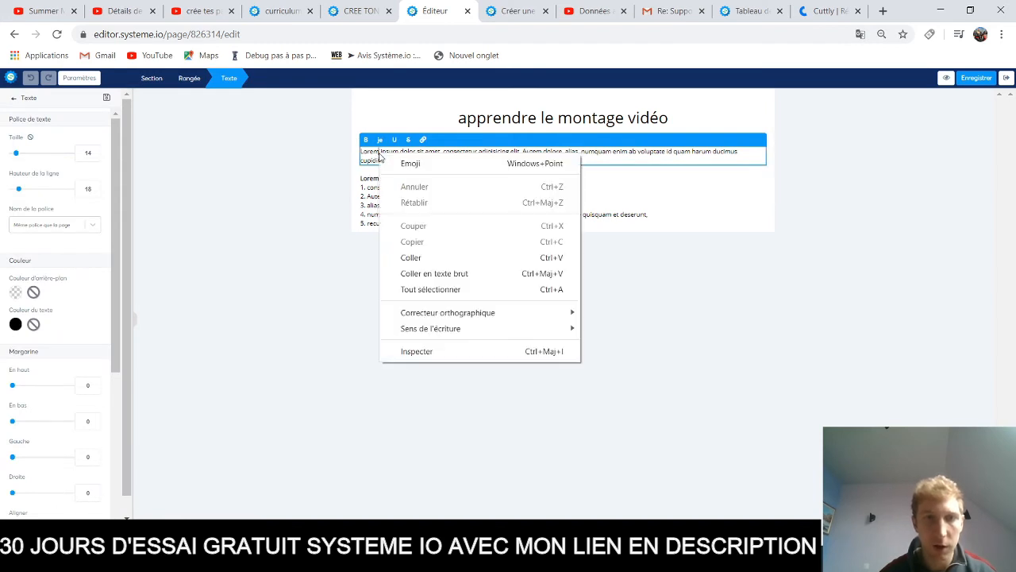
pyautogui.click(612, 158)
pyautogui.moveTo(543, 159); pyautogui.dragTo(344, 157)
pyautogui.press('BackSpace')
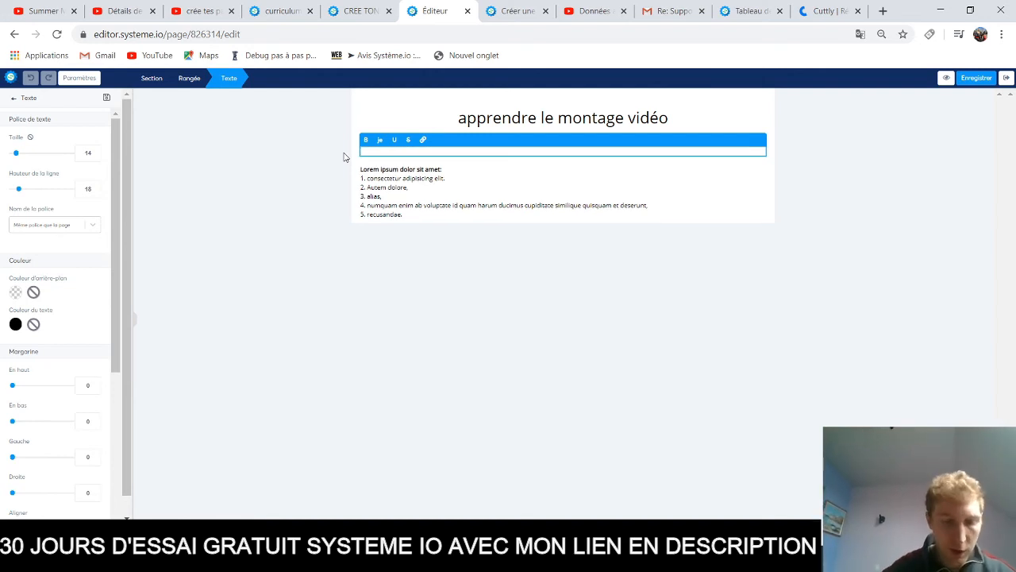
# Write "Pour apprendre le montage vidéo, tu peux utiliser plusieurs logiciels gratuits..." in the empty paragraph below the title
pyautogui.write('r')
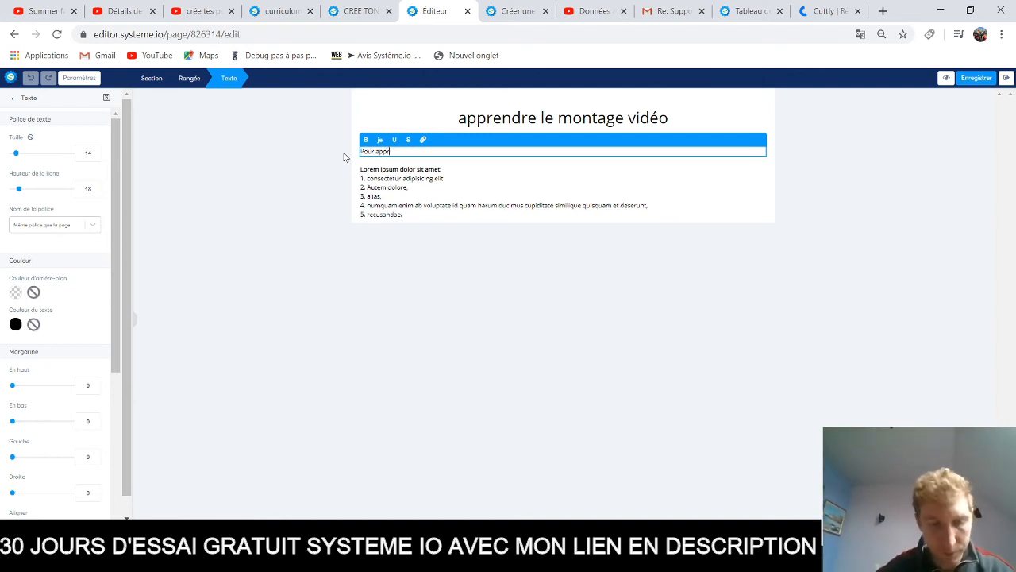
pyautogui.write('endre le montage v')
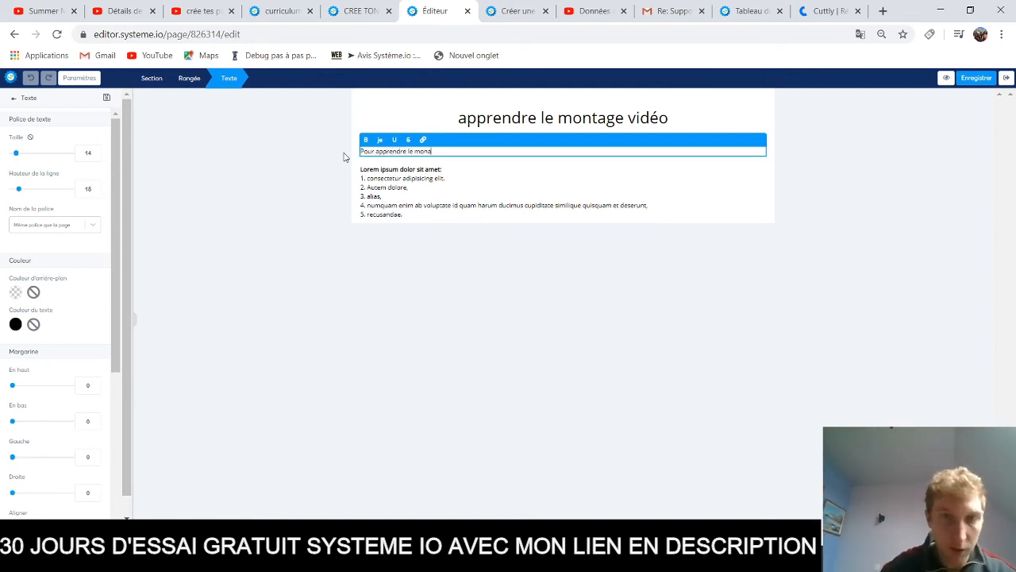
pyautogui.write('idéo')
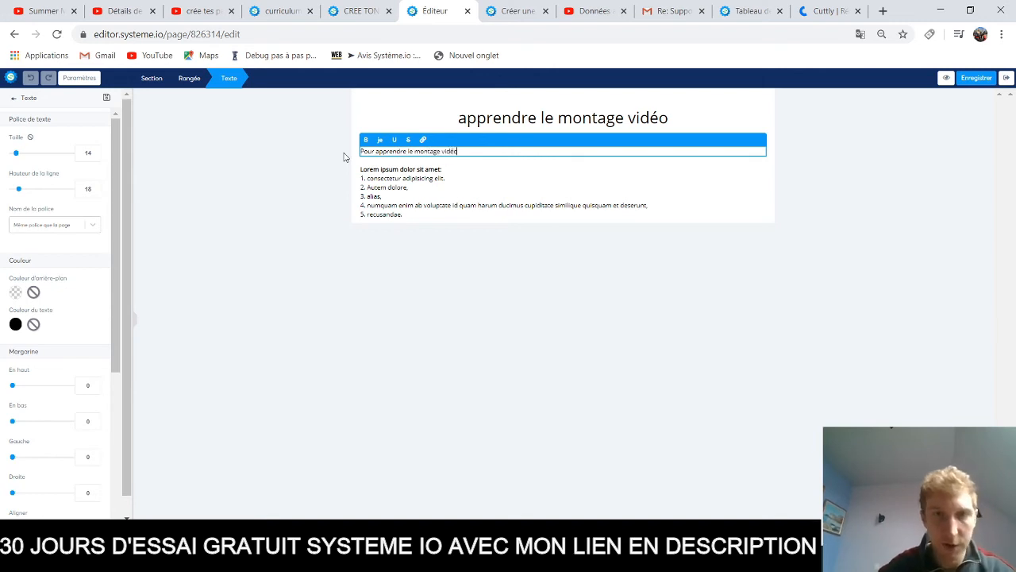
pyautogui.write(', tu peux')
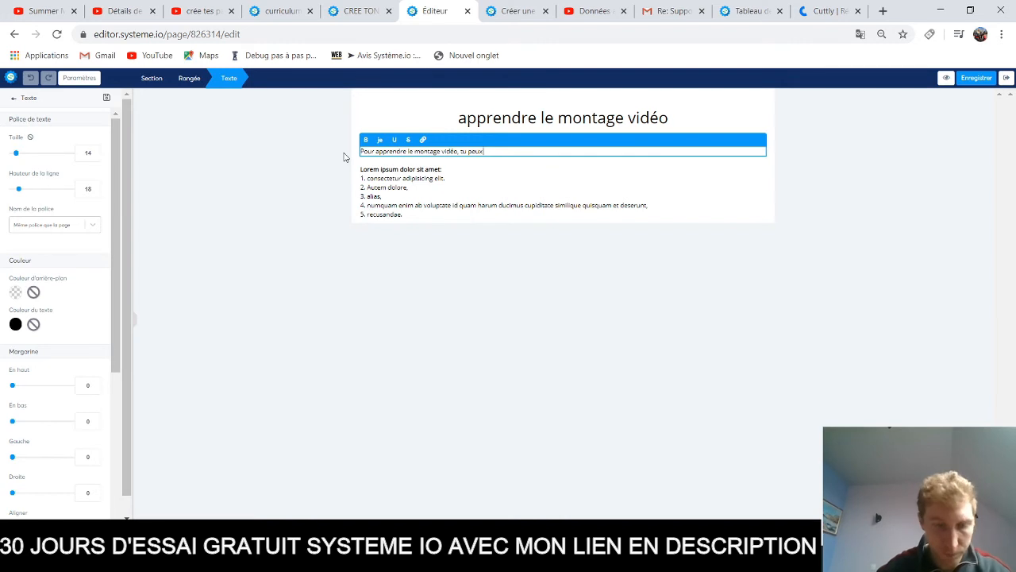
pyautogui.write(' utiliser plus')
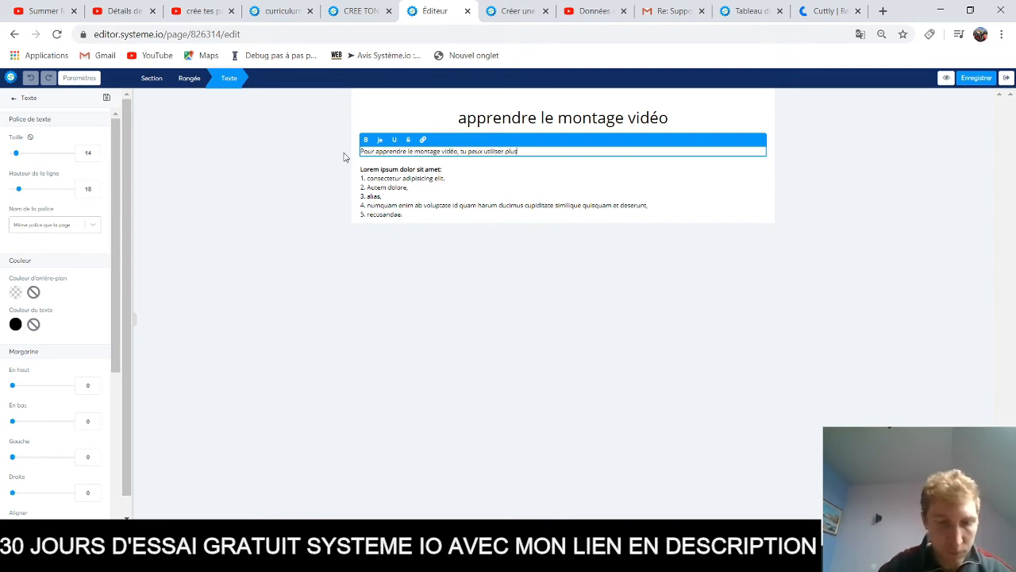
pyautogui.write('ieurs logicie')
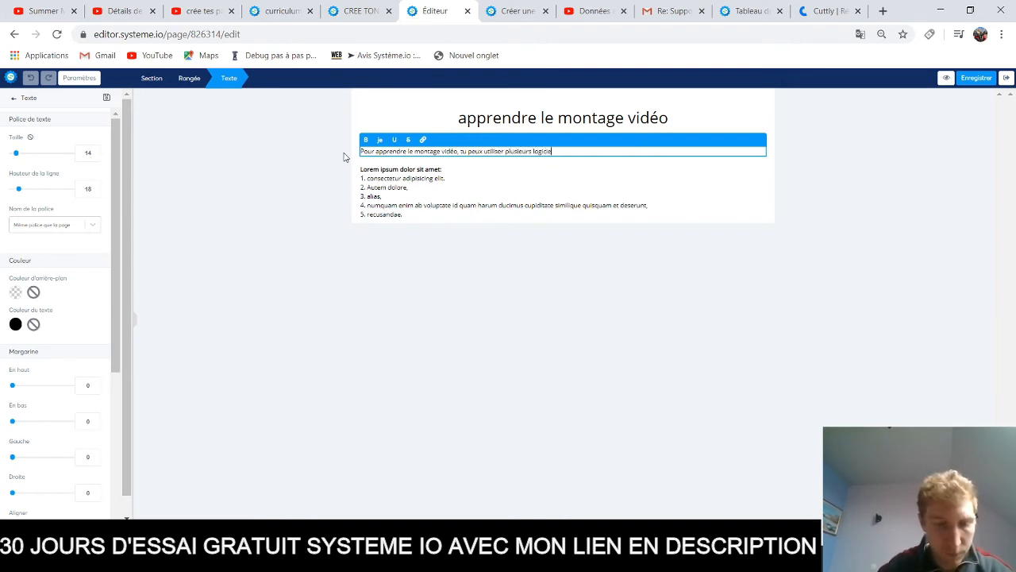
pyautogui.write('ls grat')
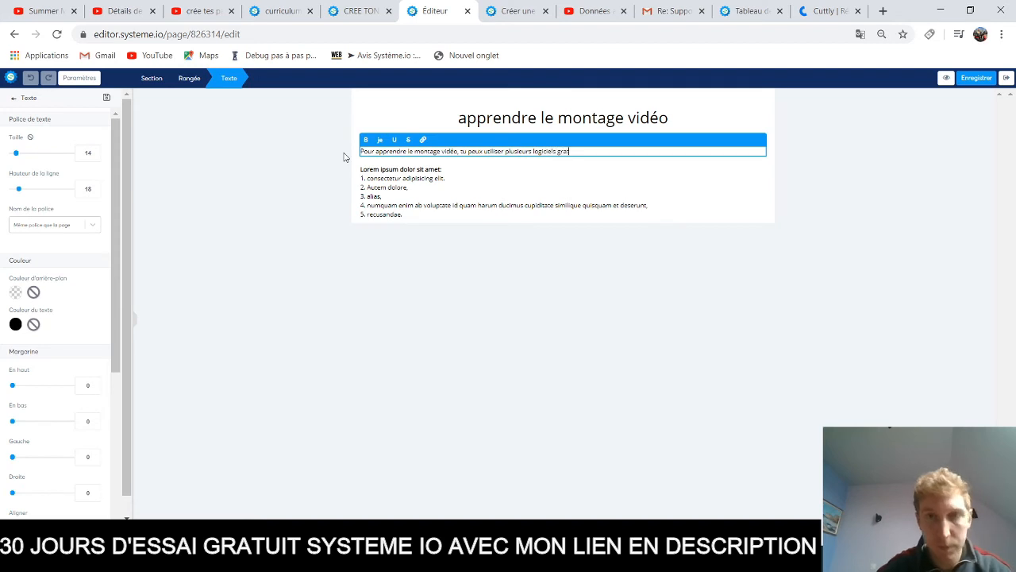
pyautogui.write('uits...')
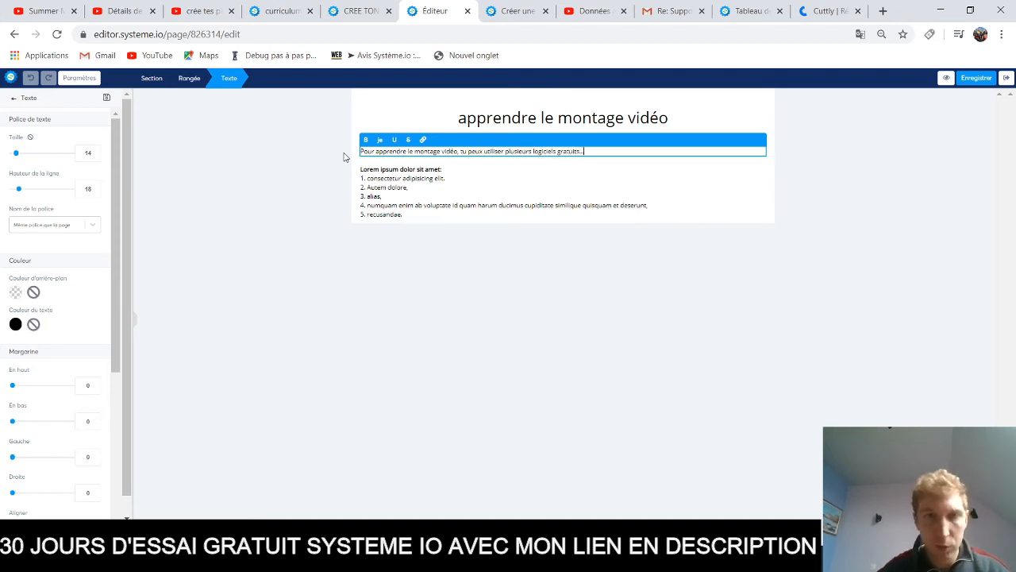
# Delete all placeholder text from the second text element, including its bold heading and numbered list
pyautogui.click(377, 173)
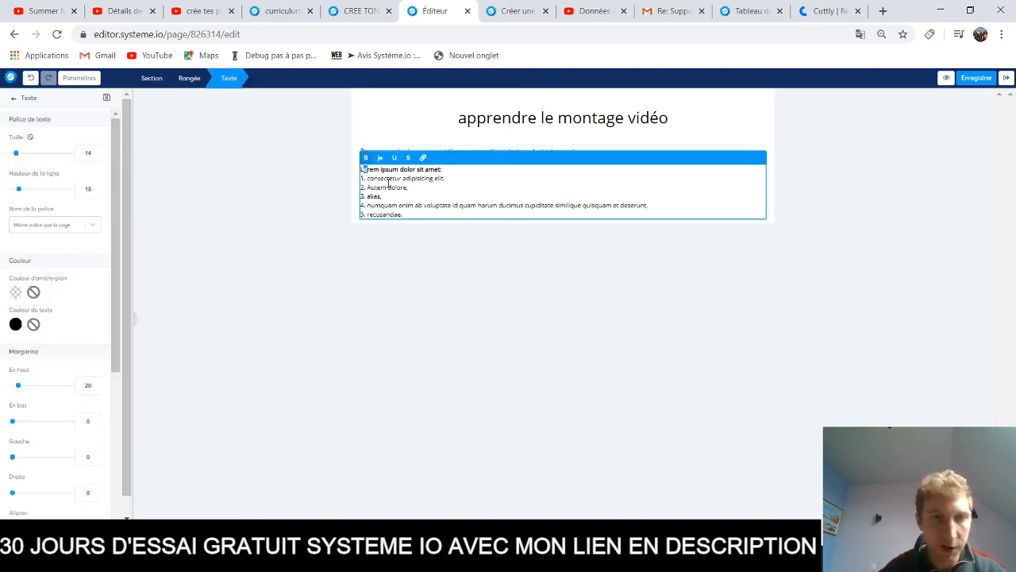
pyautogui.moveTo(389, 182); pyautogui.dragTo(440, 205)
pyautogui.press('BackSpace')
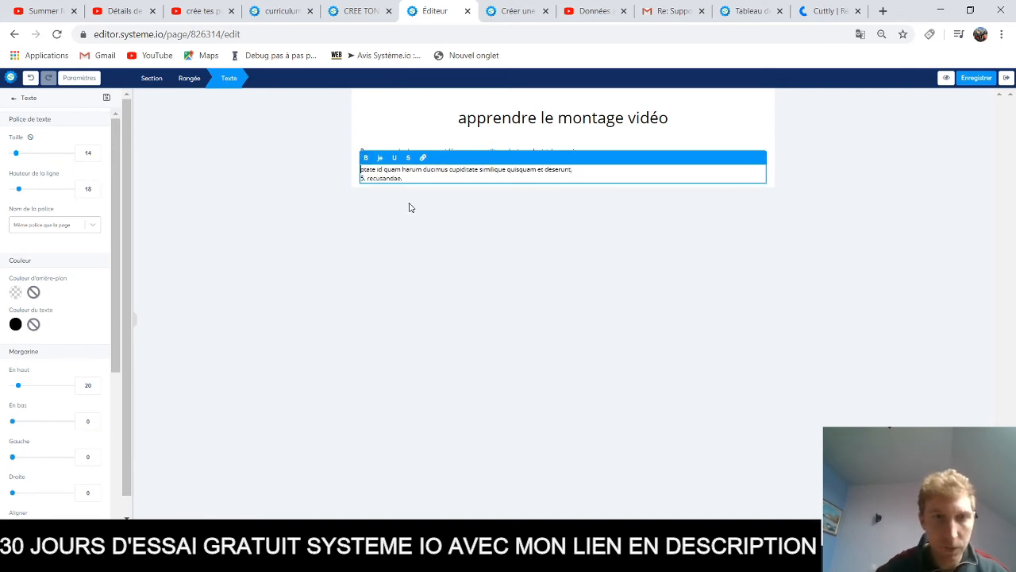
pyautogui.press('Delete')
pyautogui.press('Delete')
pyautogui.press('Delete')
pyautogui.press('Delete')
pyautogui.press('Delete')
pyautogui.press('Delete')
pyautogui.press('Delete')
pyautogui.press('Delete')
pyautogui.press('Delete')
pyautogui.press('Delete')
pyautogui.press('Delete')
pyautogui.press('Delete')
pyautogui.press('Delete')
pyautogui.press('Delete')
pyautogui.press('Delete')
pyautogui.press('Delete')
pyautogui.press('Delete')
pyautogui.press('Delete')
pyautogui.press('Delete')
pyautogui.press('Delete')
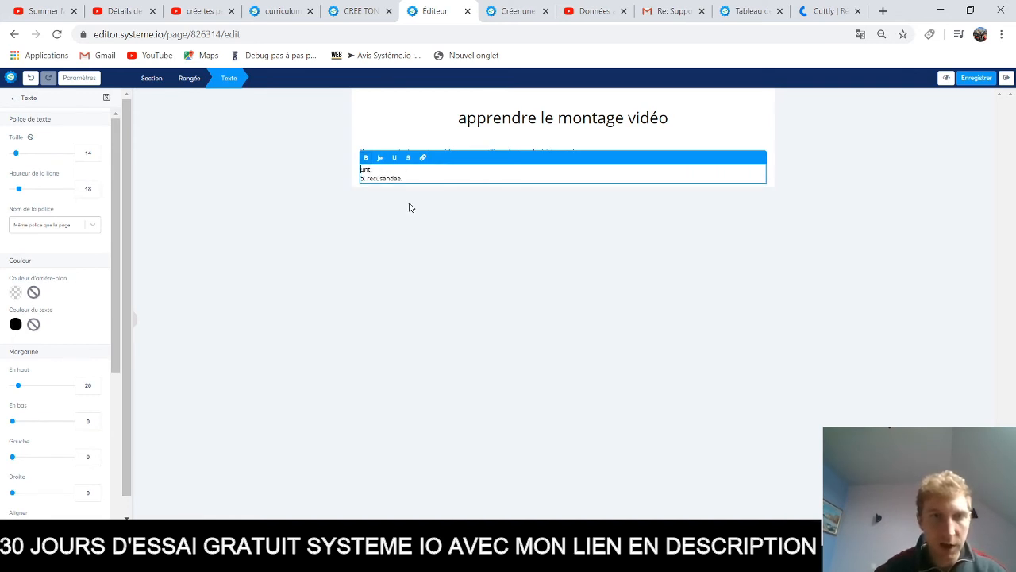
pyautogui.press('Delete')
pyautogui.press('Delete')
pyautogui.press('Delete')
pyautogui.press('Delete')
pyautogui.press('Delete')
pyautogui.press('Delete')
pyautogui.press('Delete')
pyautogui.press('Delete')
pyautogui.press('Delete')
pyautogui.press('Delete')
pyautogui.press('Delete')
pyautogui.press('Delete')
pyautogui.press('Delete')
pyautogui.press('Delete')
pyautogui.press('Delete')
pyautogui.press('Delete')
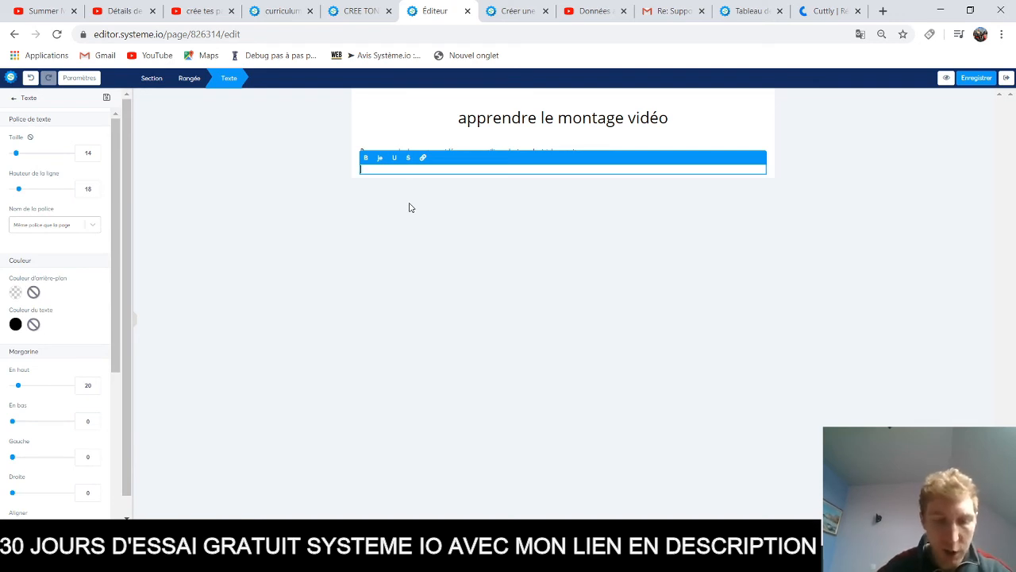
# Write "logiciel de montage gratuit et professionnel que j'utiliser" in the emptied second text element
pyautogui.write('logiciel d')
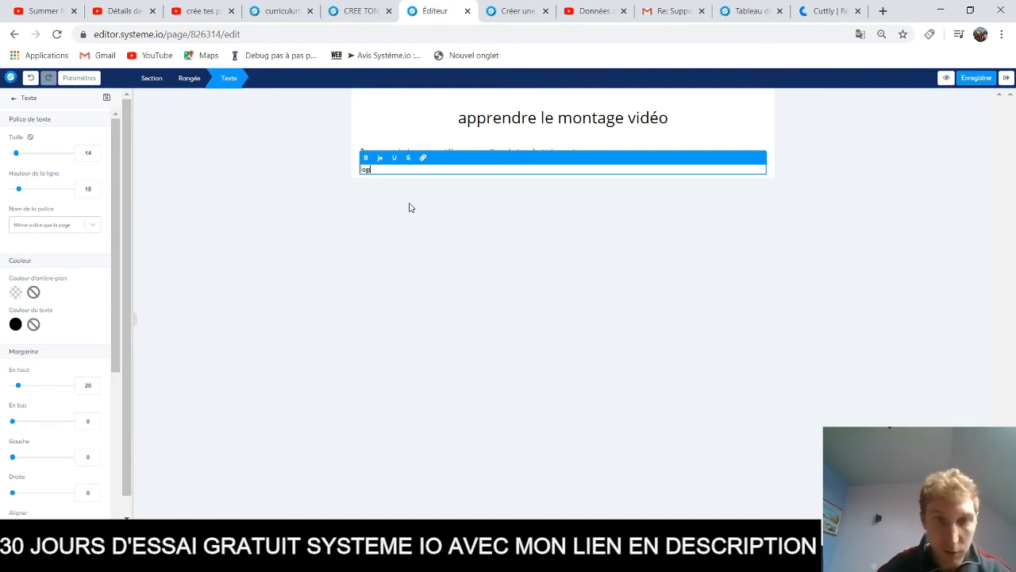
pyautogui.write('e mon')
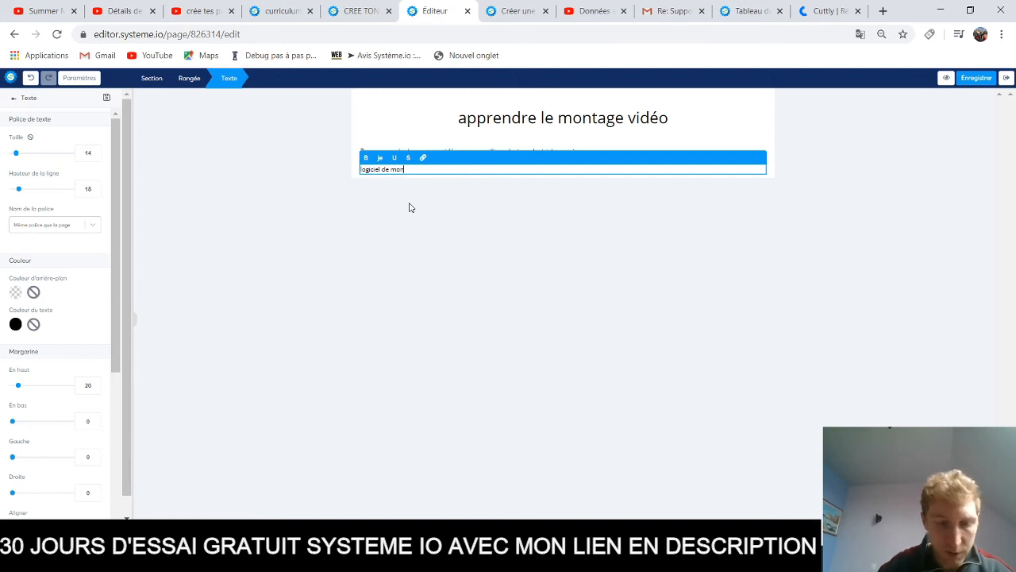
pyautogui.write('tage pas')
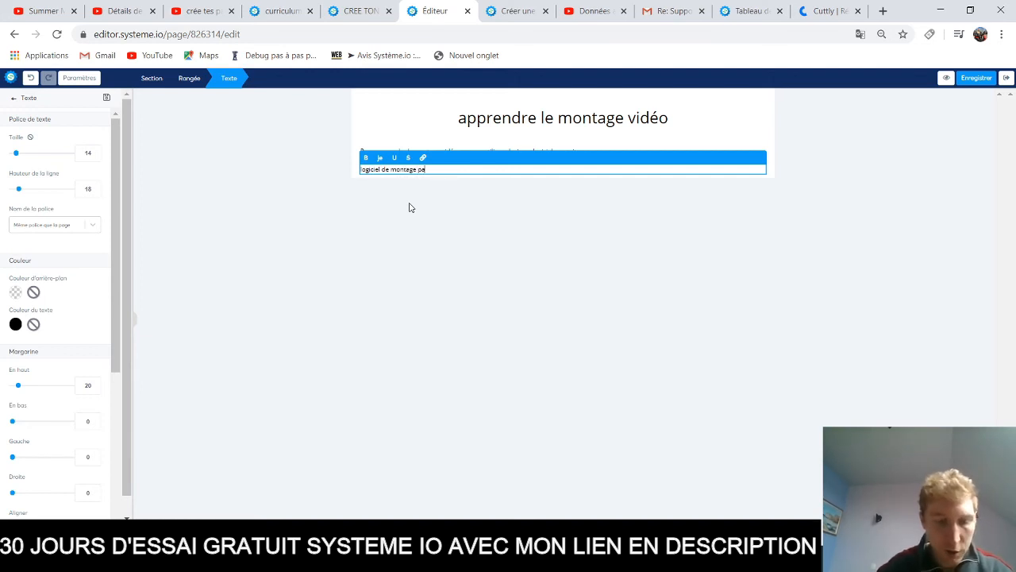
pyautogui.press('BackSpace')
pyautogui.press('BackSpace')
pyautogui.press('BackSpace')
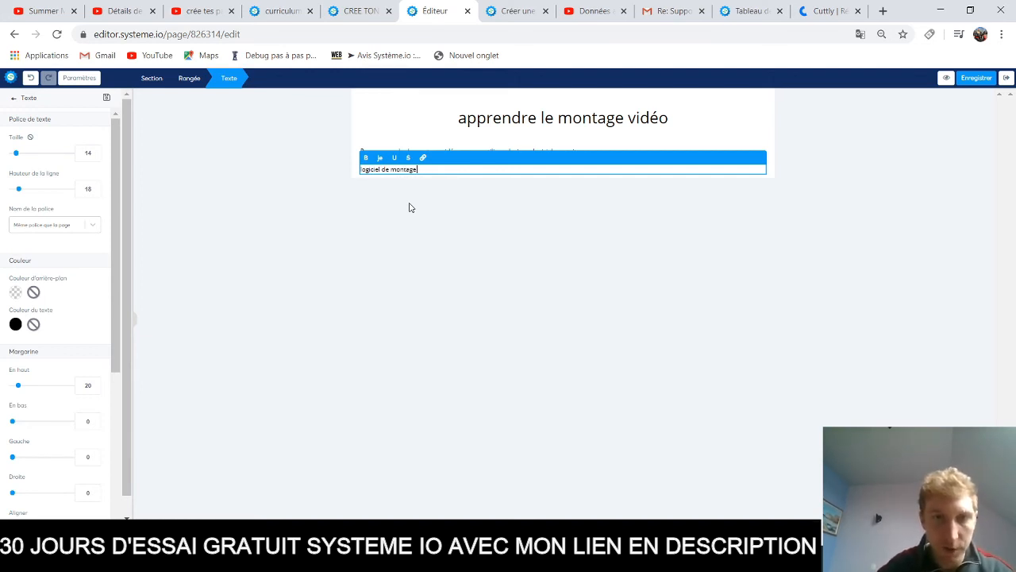
pyautogui.write('gratuit e')
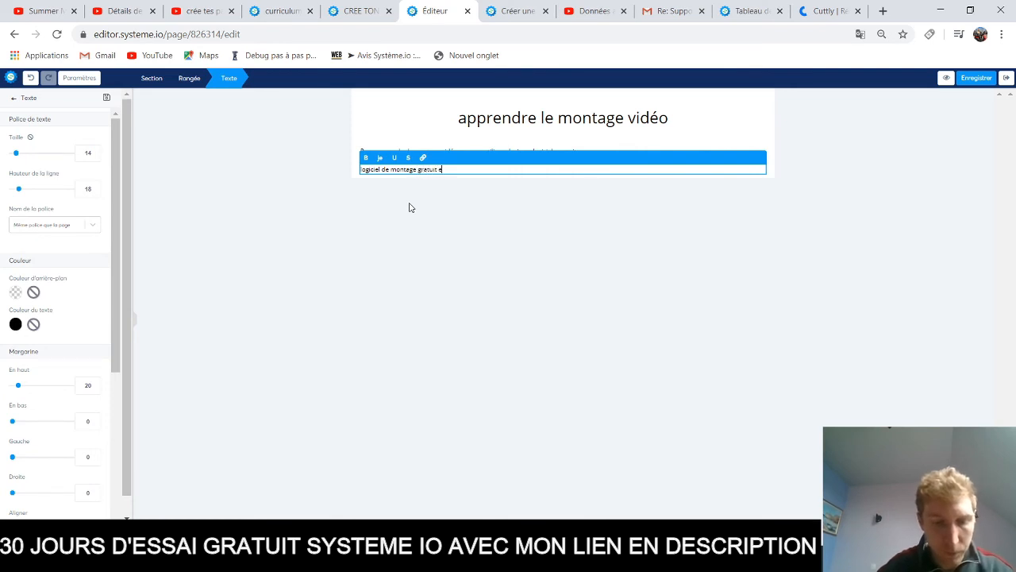
pyautogui.write('t profession')
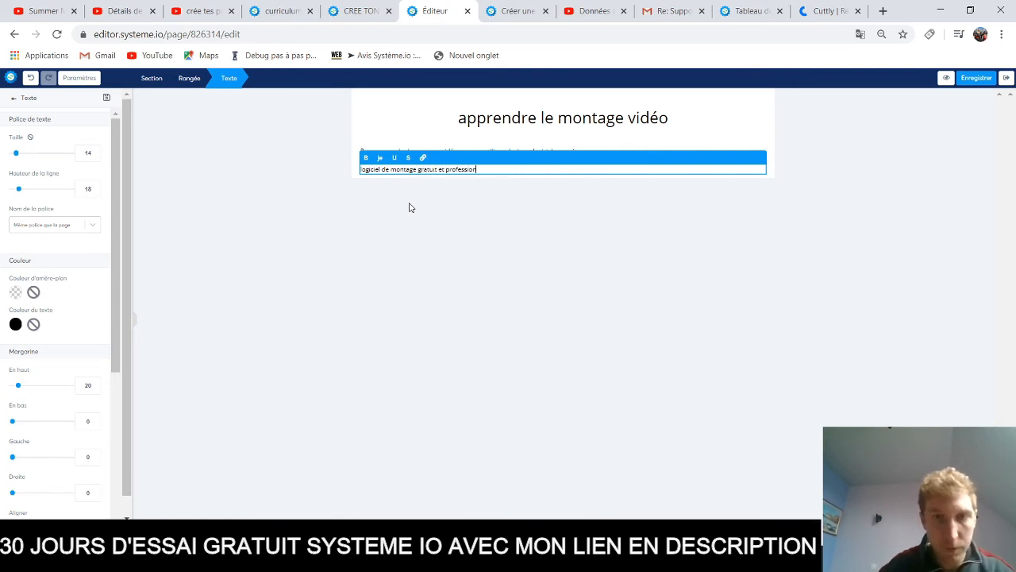
pyautogui.write("nel que j'ut")
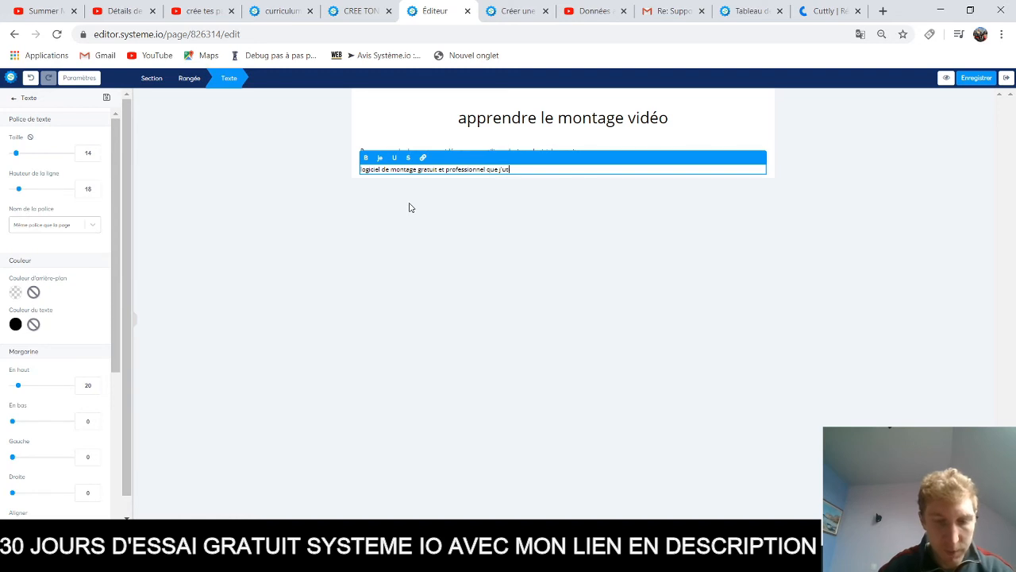
pyautogui.write('iliser')
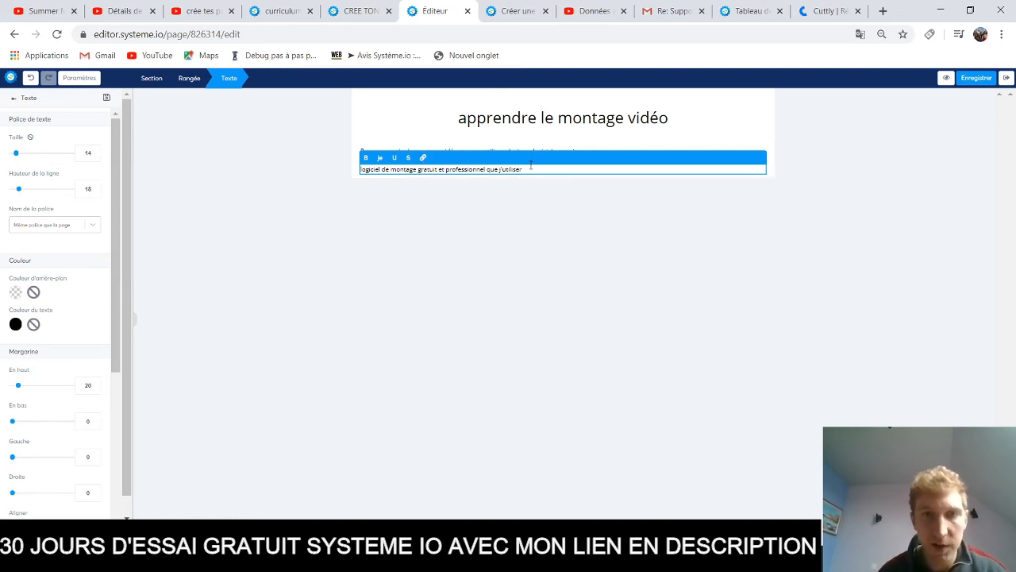
# Start a link on the whole "logiciel de montage" line, and select the address cutt.ly/fr of the open Cuttly page
pyautogui.moveTo(525, 169); pyautogui.dragTo(361, 173)
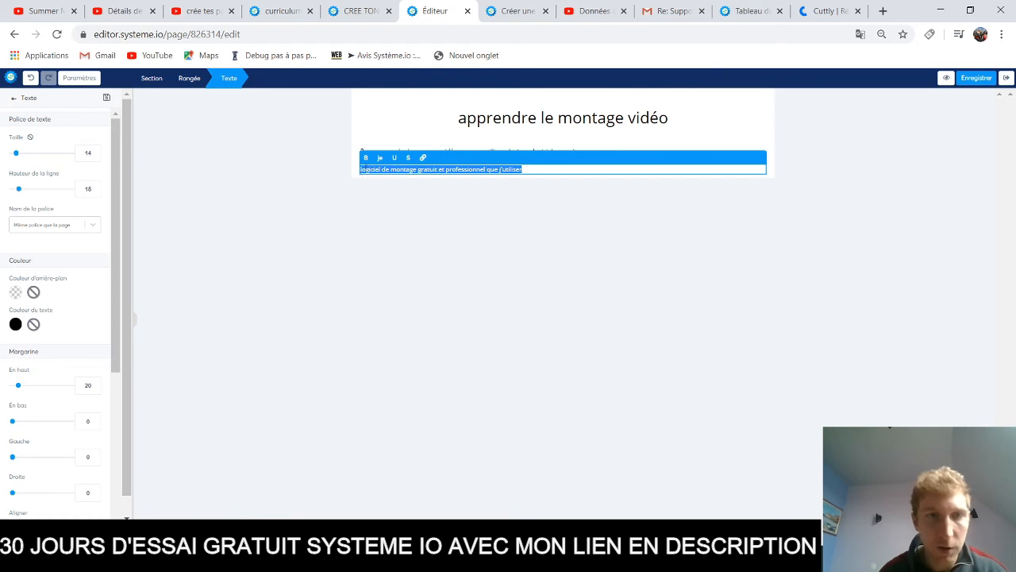
pyautogui.click(424, 160)
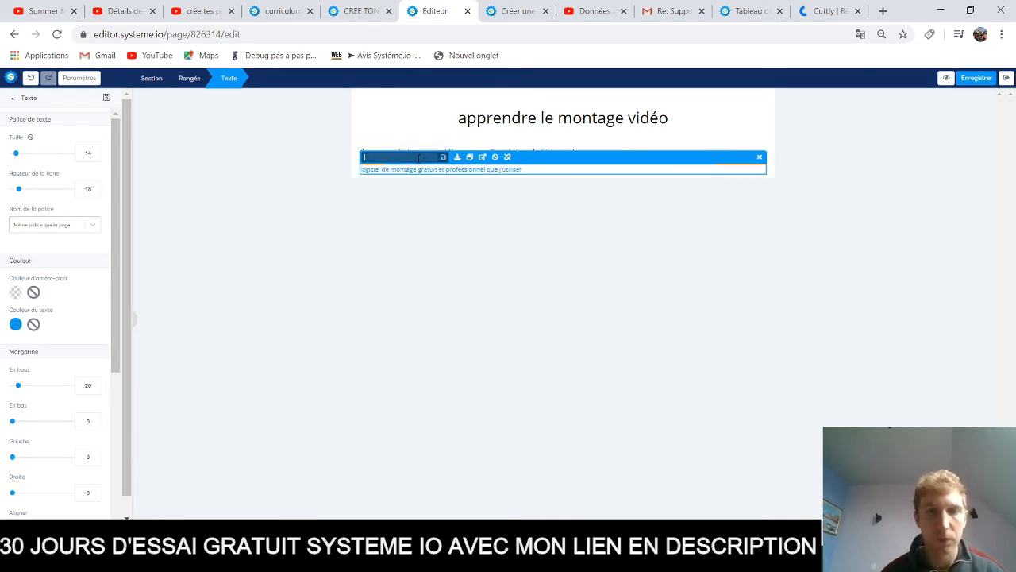
pyautogui.click(830, 14)
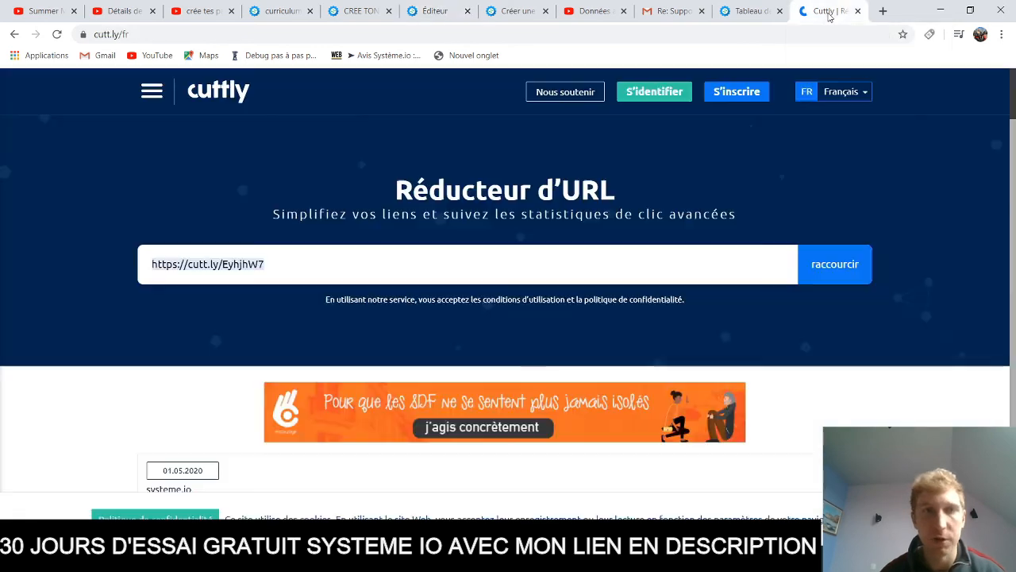
pyautogui.click(170, 32)
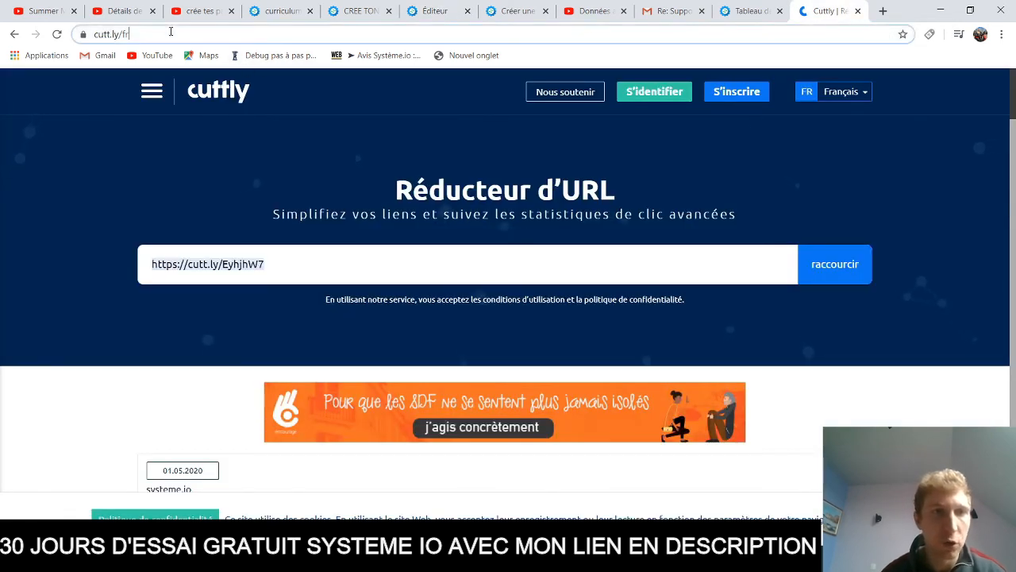
pyautogui.moveTo(170, 32); pyautogui.dragTo(58, 34)
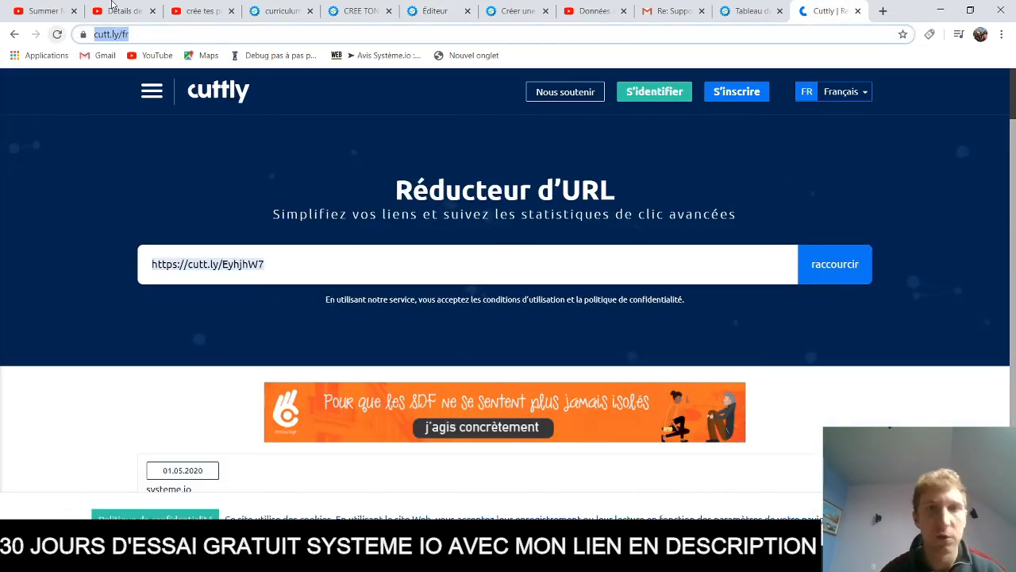
pyautogui.click(747, 13)
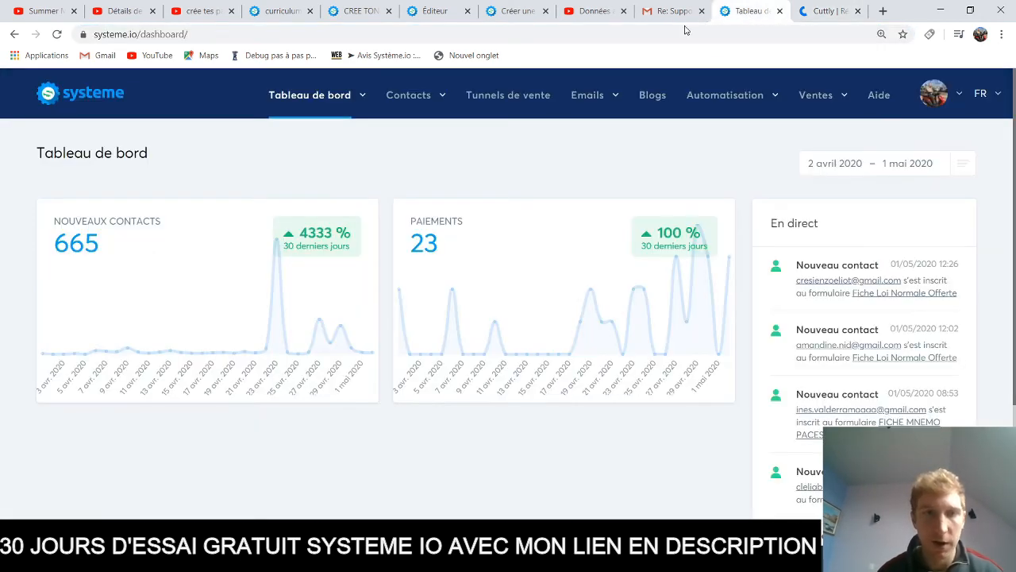
pyautogui.click(445, 12)
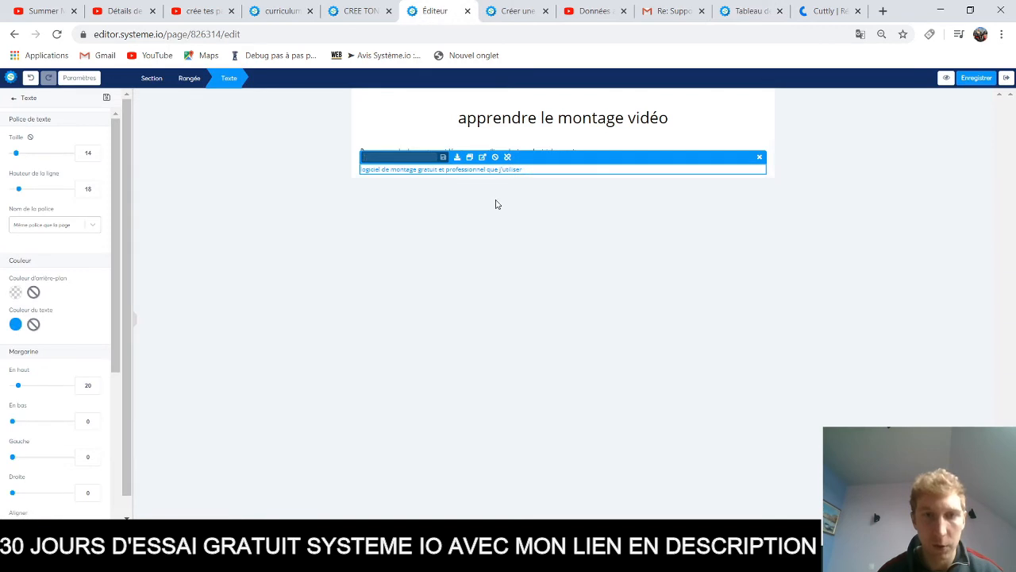
pyautogui.click(523, 168)
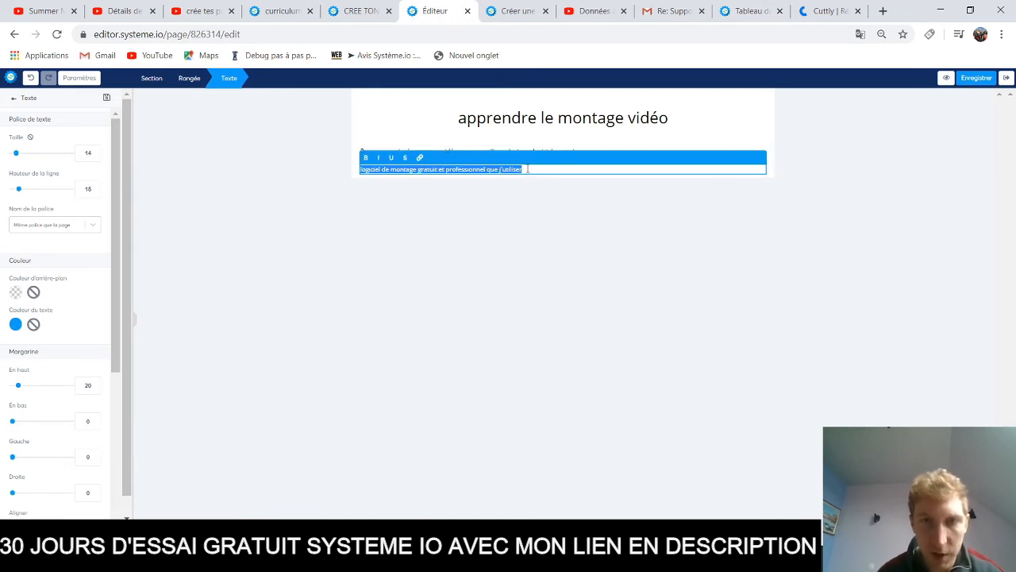
pyautogui.moveTo(543, 169); pyautogui.dragTo(347, 188)
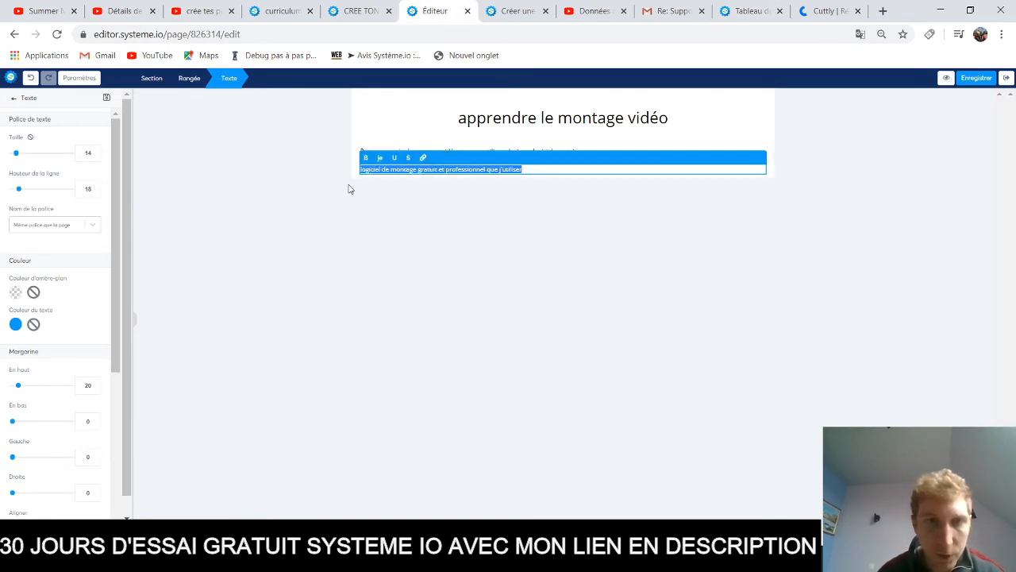
pyautogui.click(423, 157)
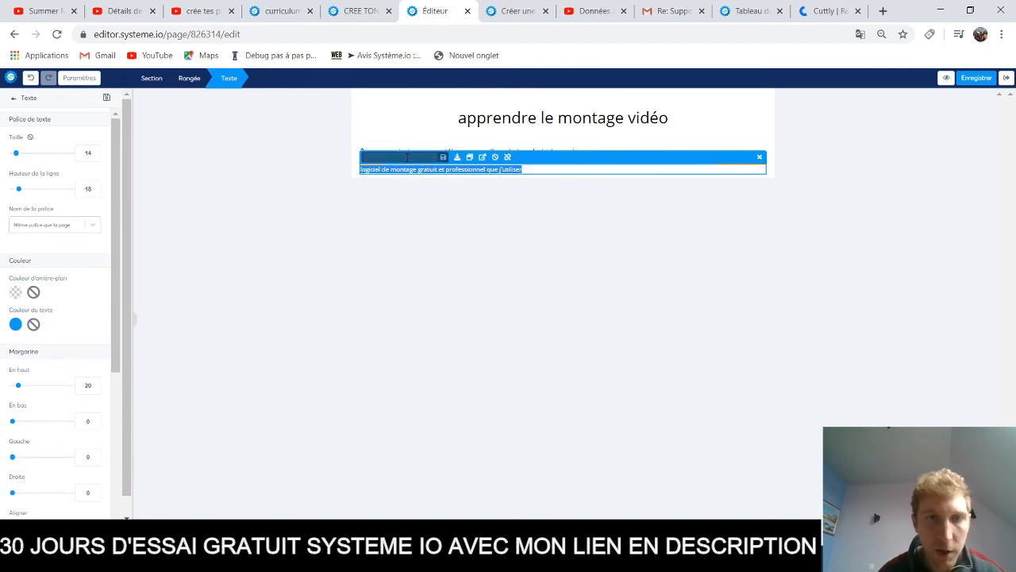
pyautogui.hotkey('ctrl', 'v')
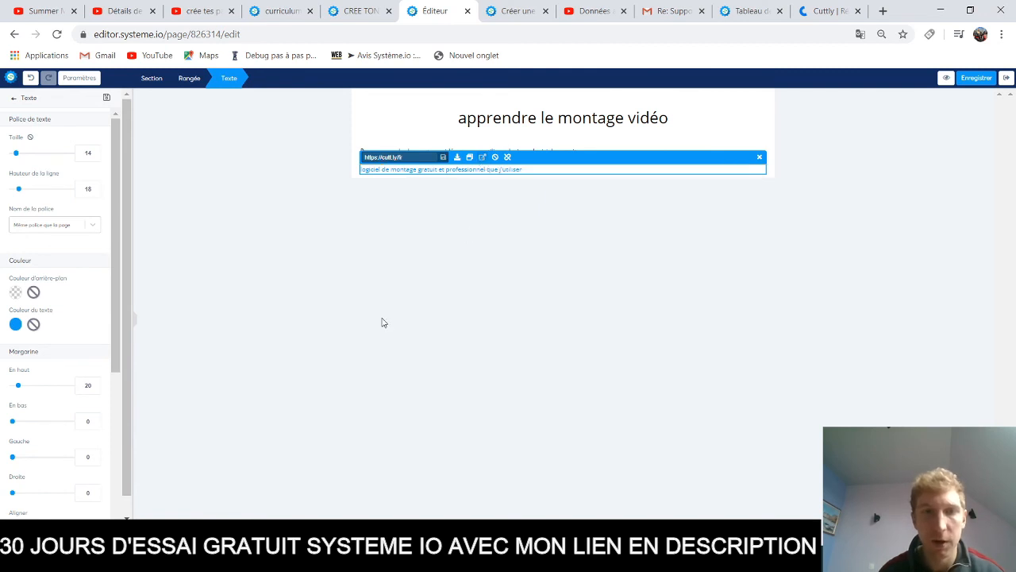
pyautogui.click(363, 291)
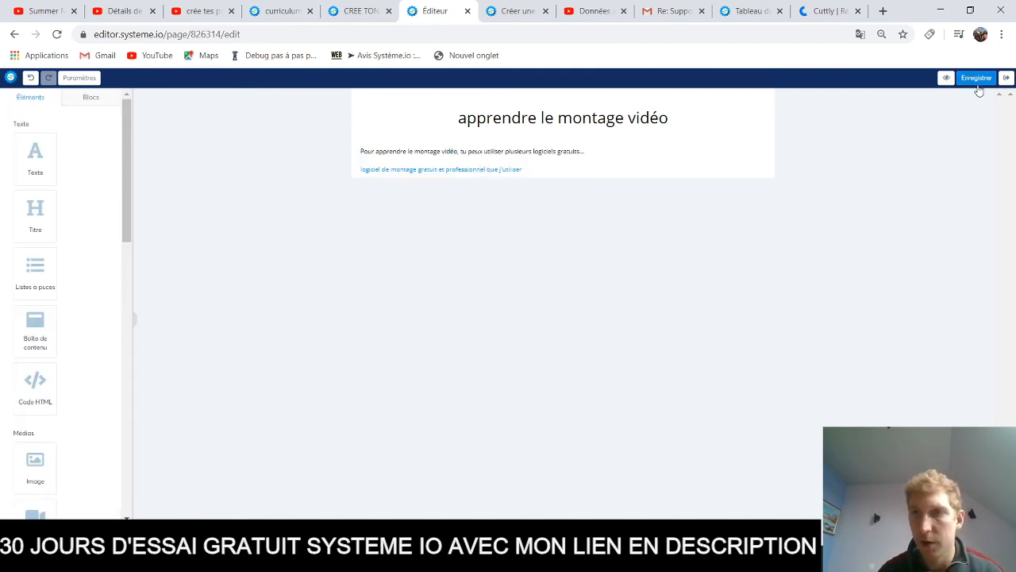
# Preview the "apprendre le montage vidéo" chapter and test its "logiciel de montage" link, returning to the preview
pyautogui.click(948, 80)
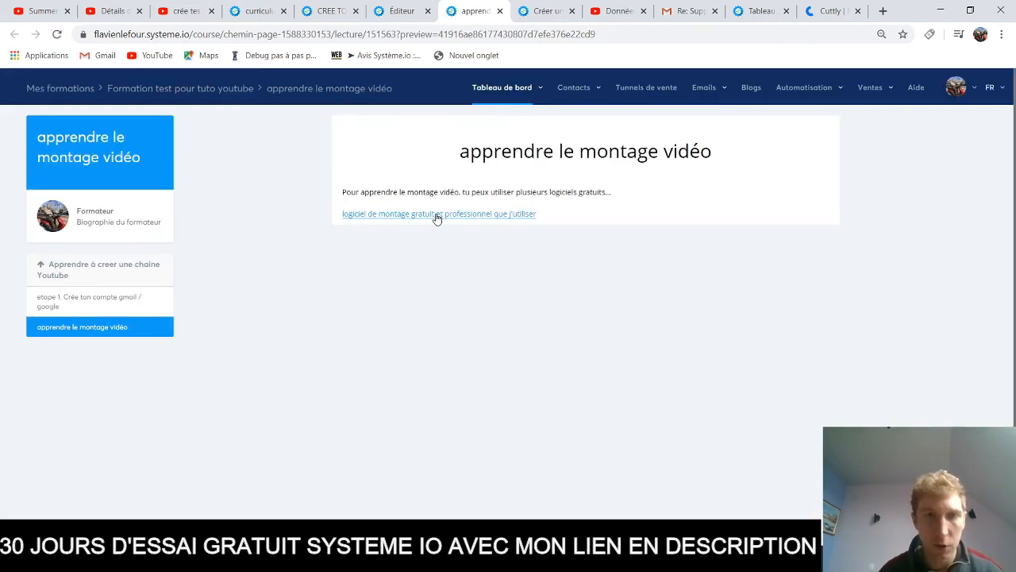
pyautogui.click(437, 216)
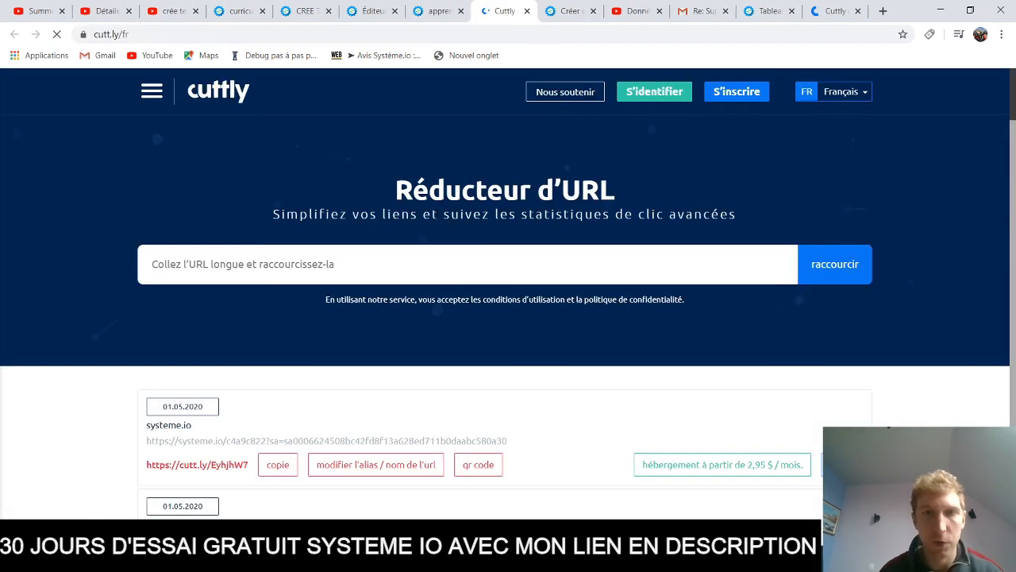
pyautogui.click(443, 12)
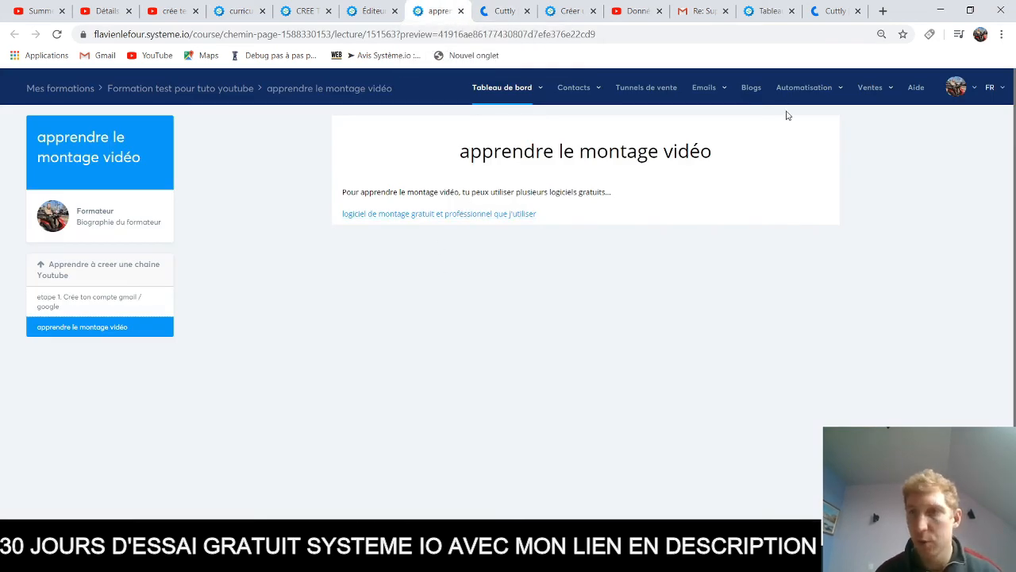
# Save the "apprendre le montage vidéo" chapter page in the editor and exit to the course curriculum
pyautogui.click(365, 6)
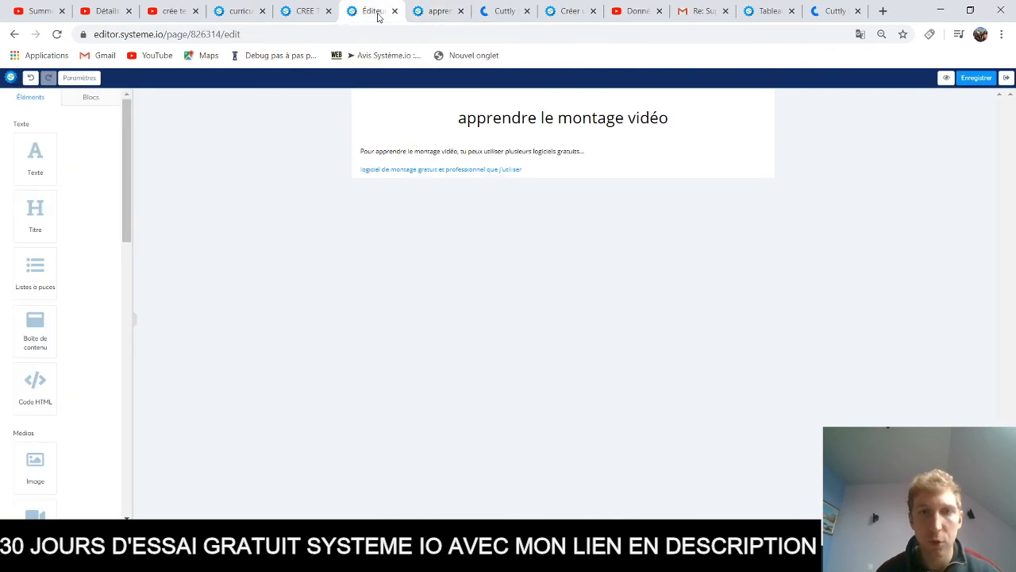
pyautogui.click(977, 78)
pyautogui.click(1006, 78)
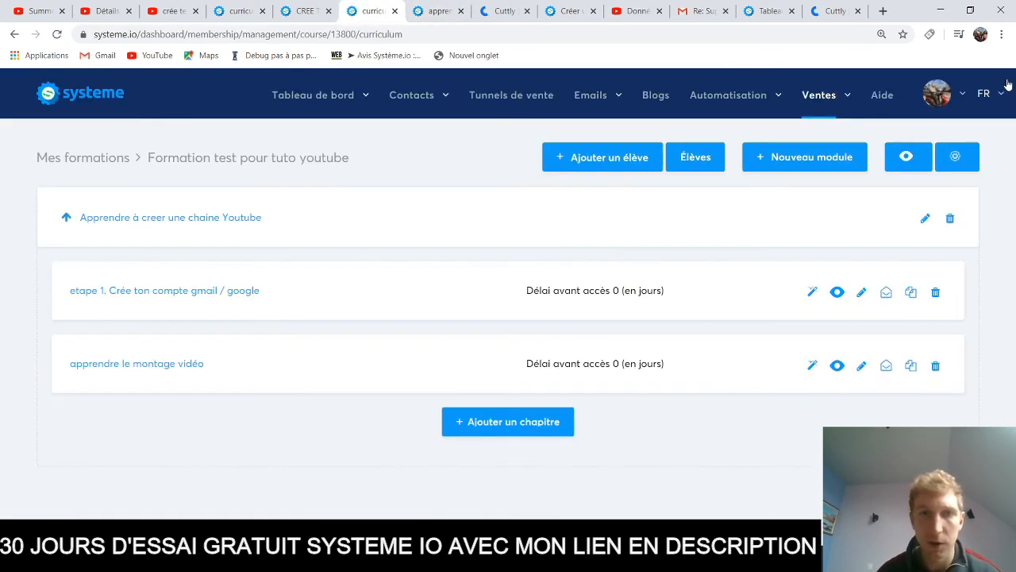
# Preview the whole "Formation test pour tuto youtube" course, view its chapter "etape 1. Crée ton compte gmail / google", and return to the overview
pyautogui.click(906, 157)
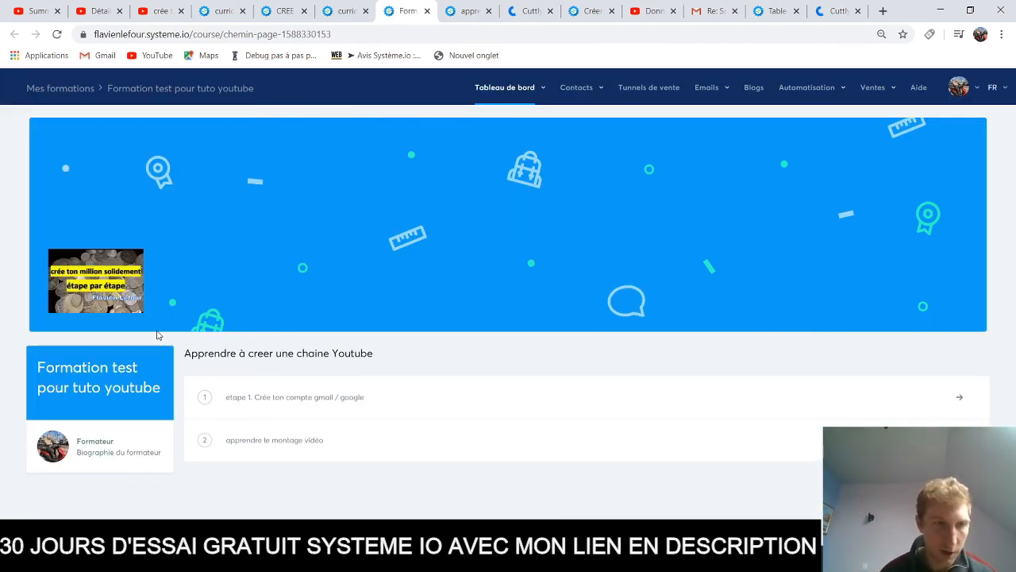
pyautogui.moveTo(82, 368); pyautogui.dragTo(181, 399)
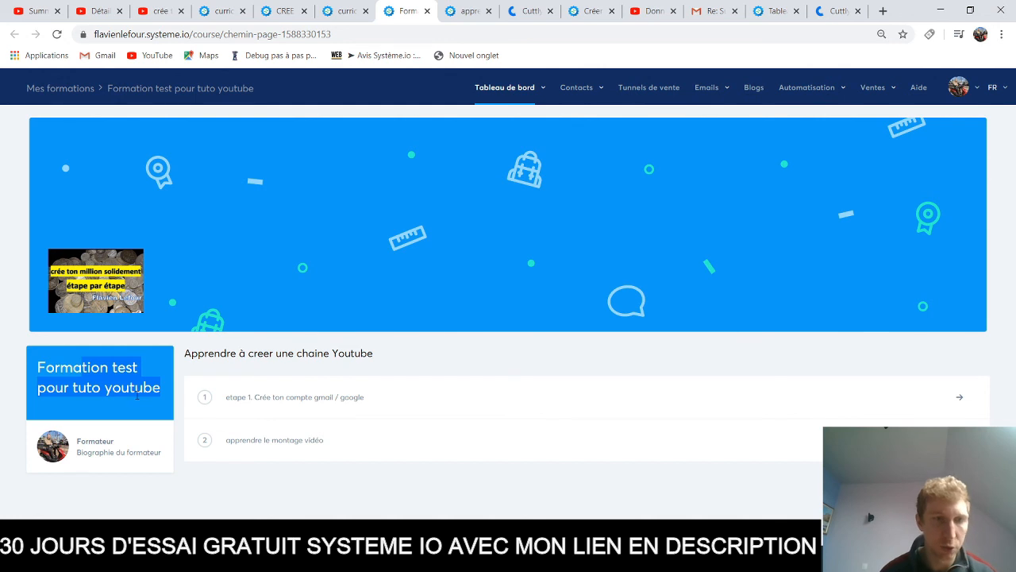
pyautogui.click(157, 393)
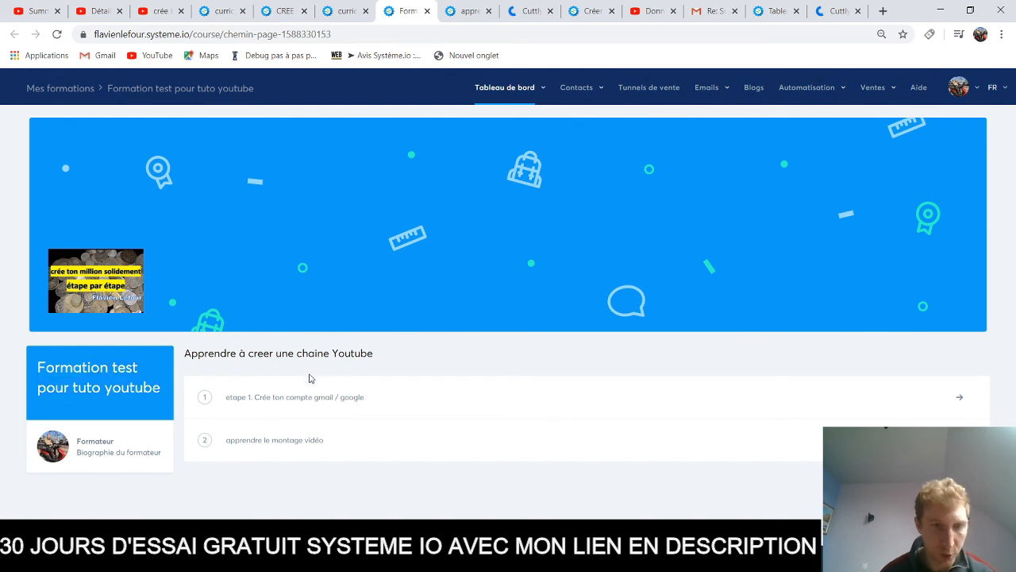
pyautogui.click(964, 403)
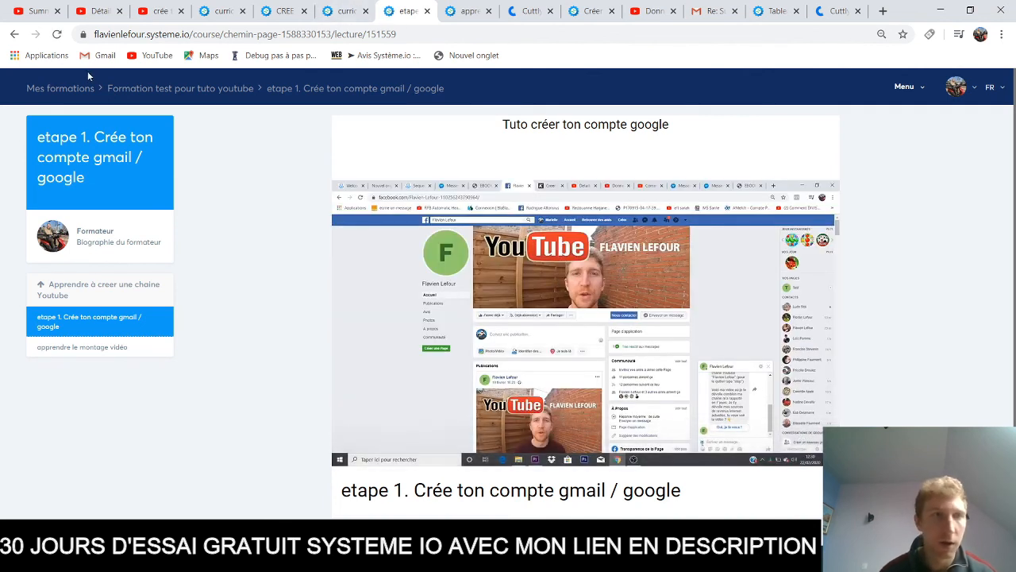
pyautogui.click(14, 34)
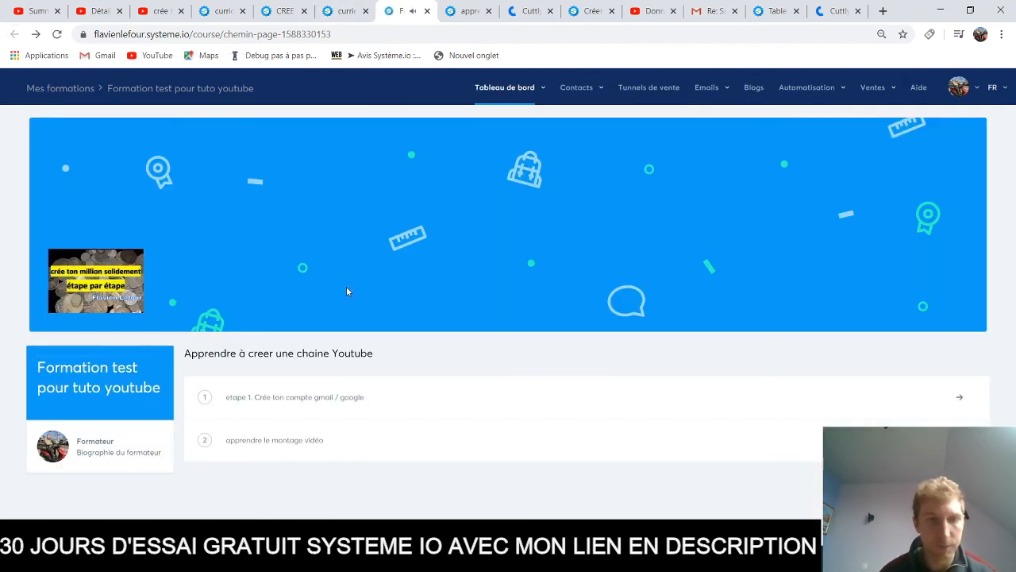
# View the "apprendre le montage vidéo" chapter from the course overview and examine its title, text and link
pyautogui.click(266, 441)
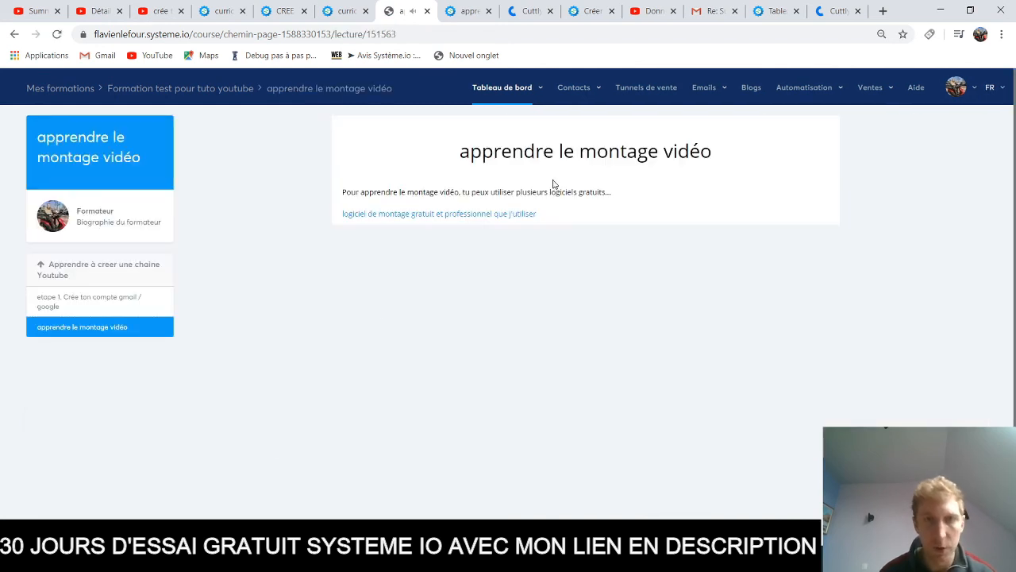
pyautogui.moveTo(572, 151); pyautogui.dragTo(649, 277)
pyautogui.click(590, 273)
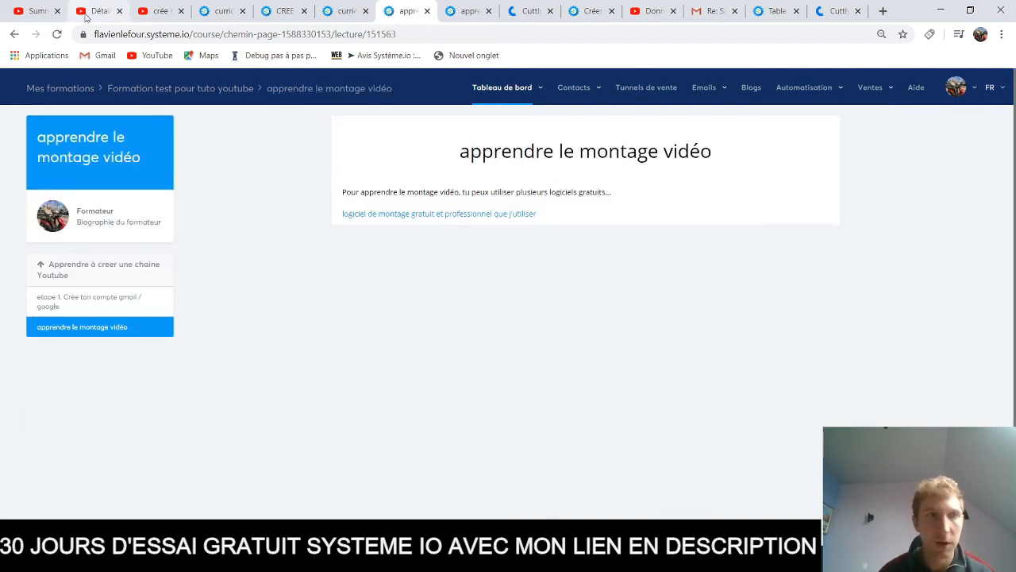